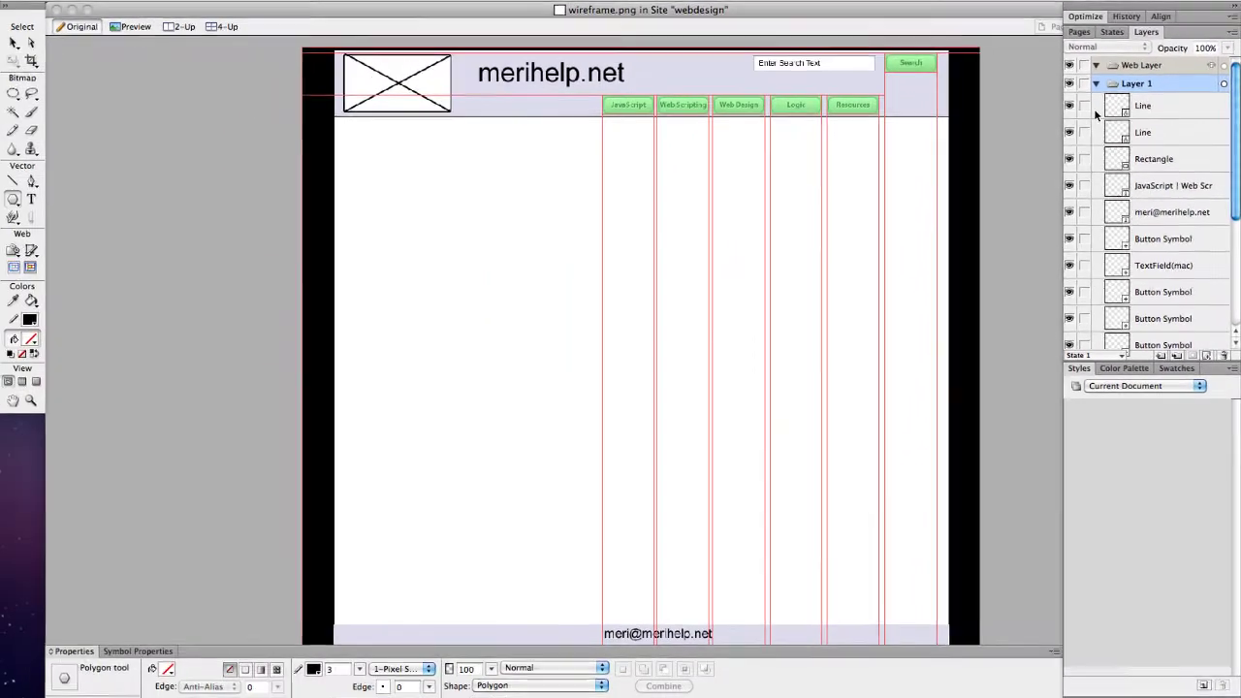
Step: Rename Page 1 as "common content" and set it as the master page
click(1088, 36)
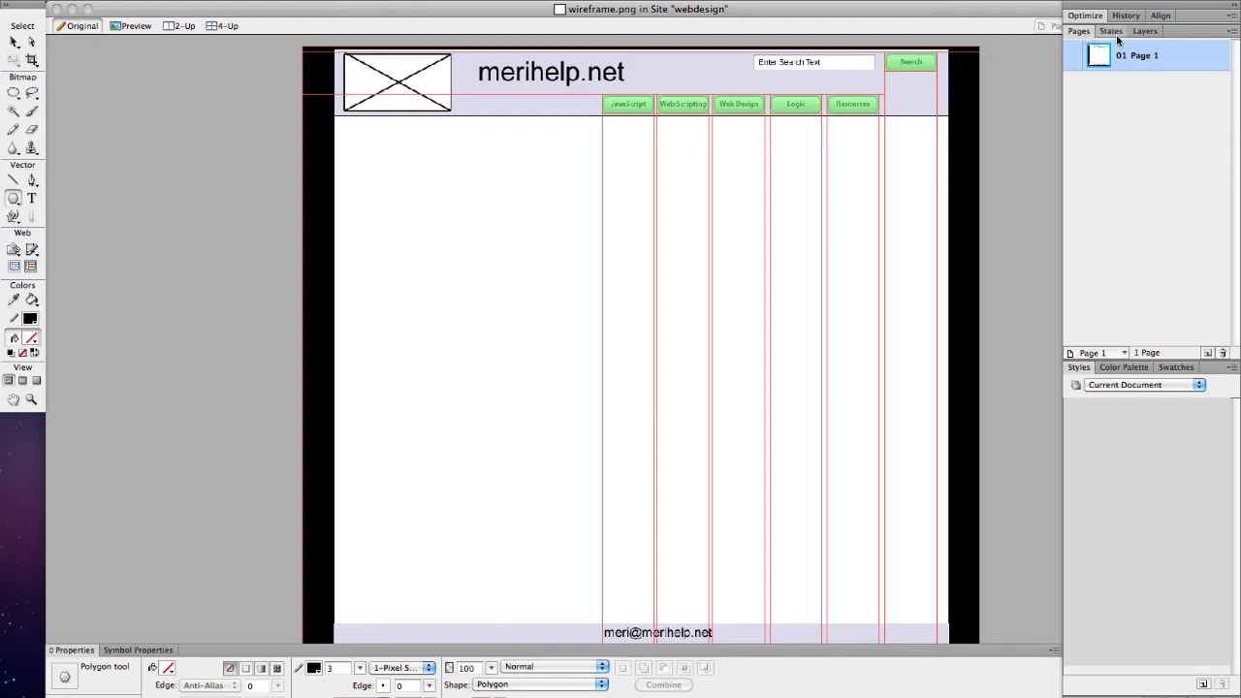
double_click(1143, 57)
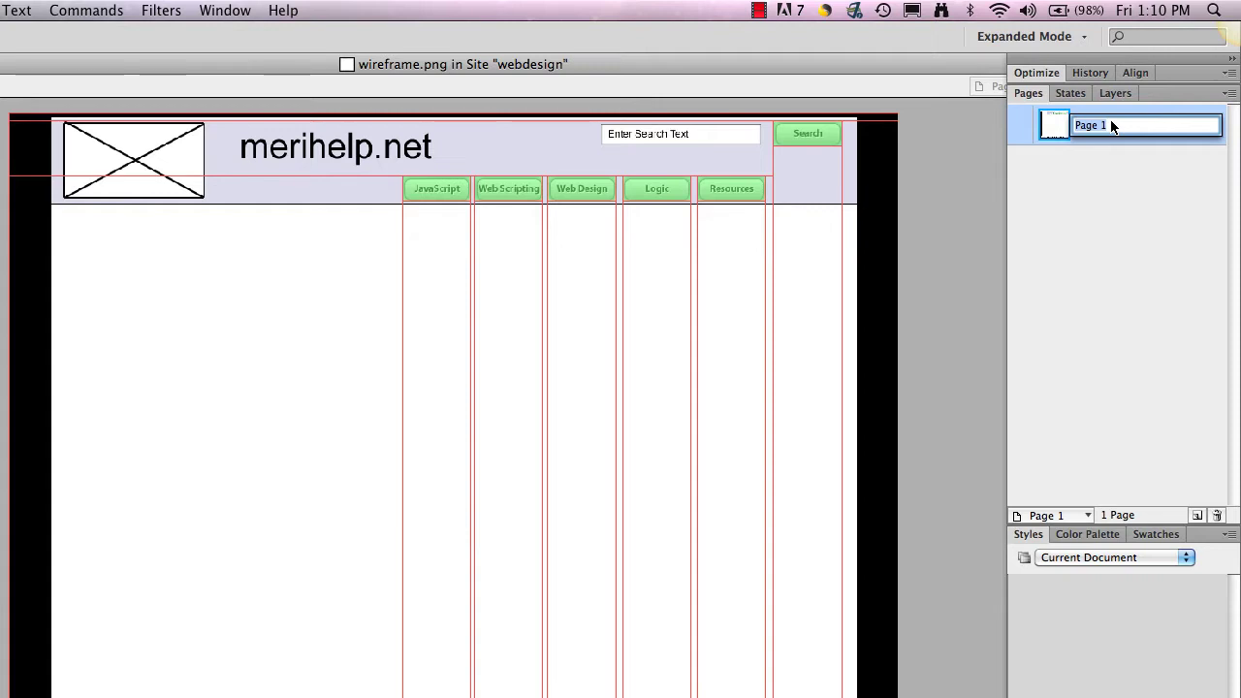
text(d)
text(ommon content)
key(Return)
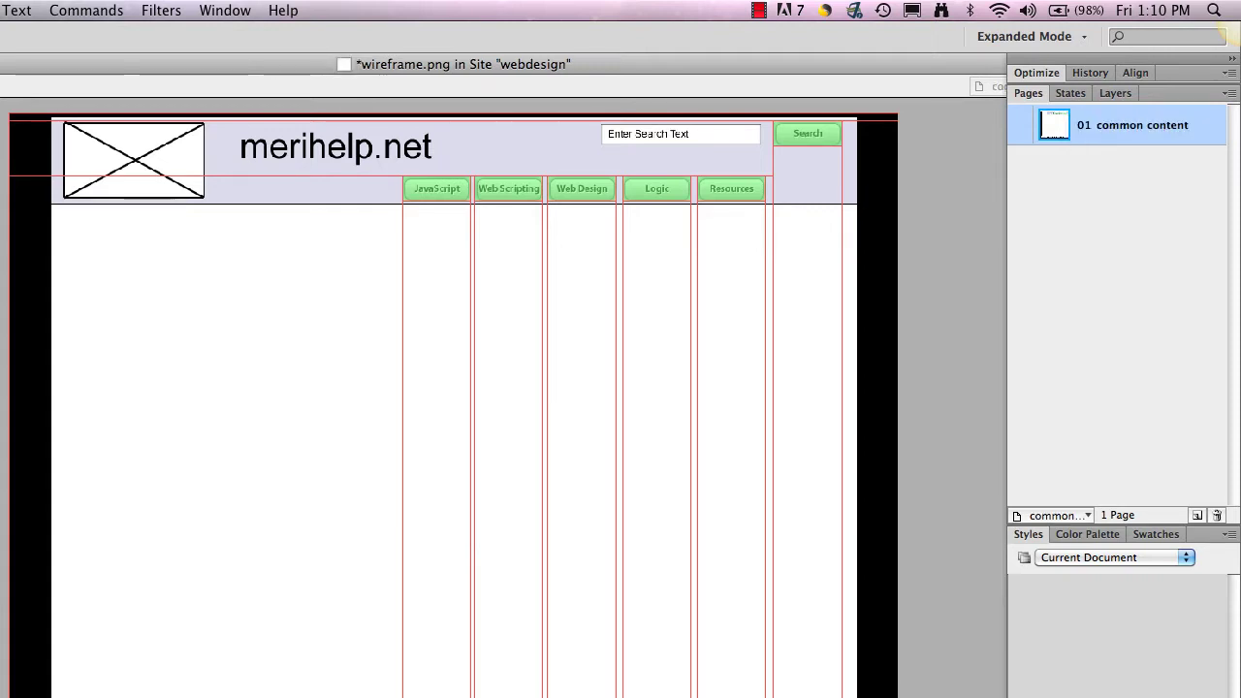
right_click(1146, 122)
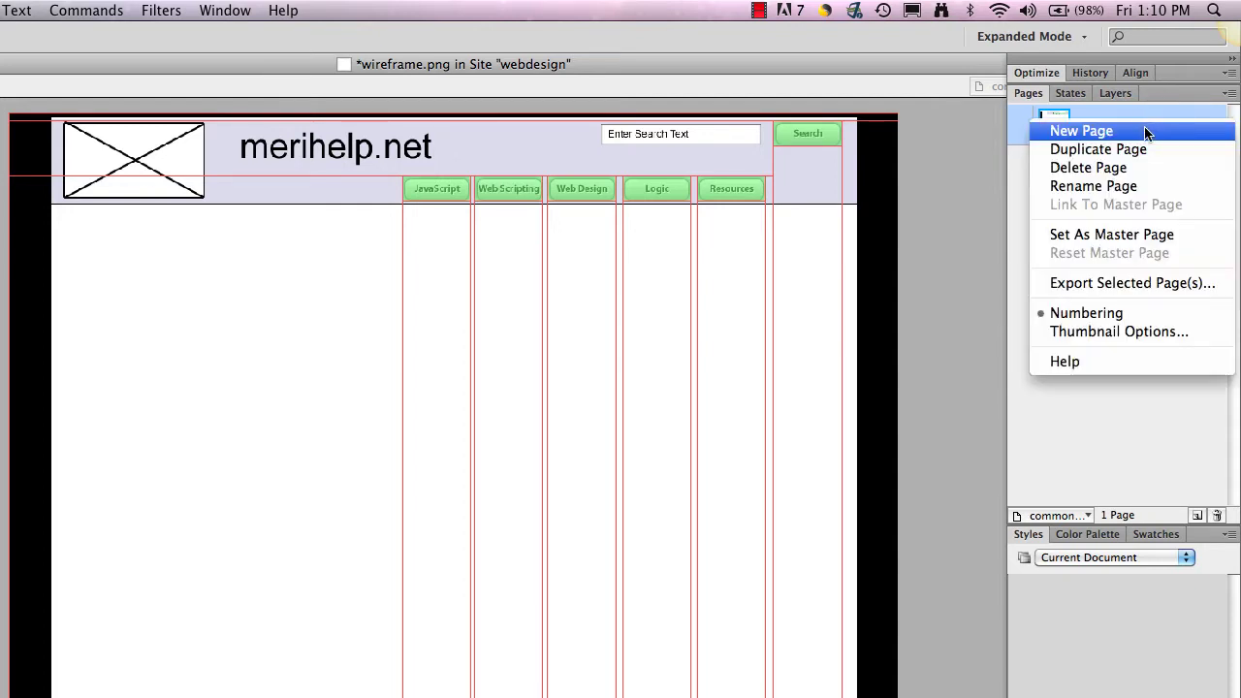
click(1140, 233)
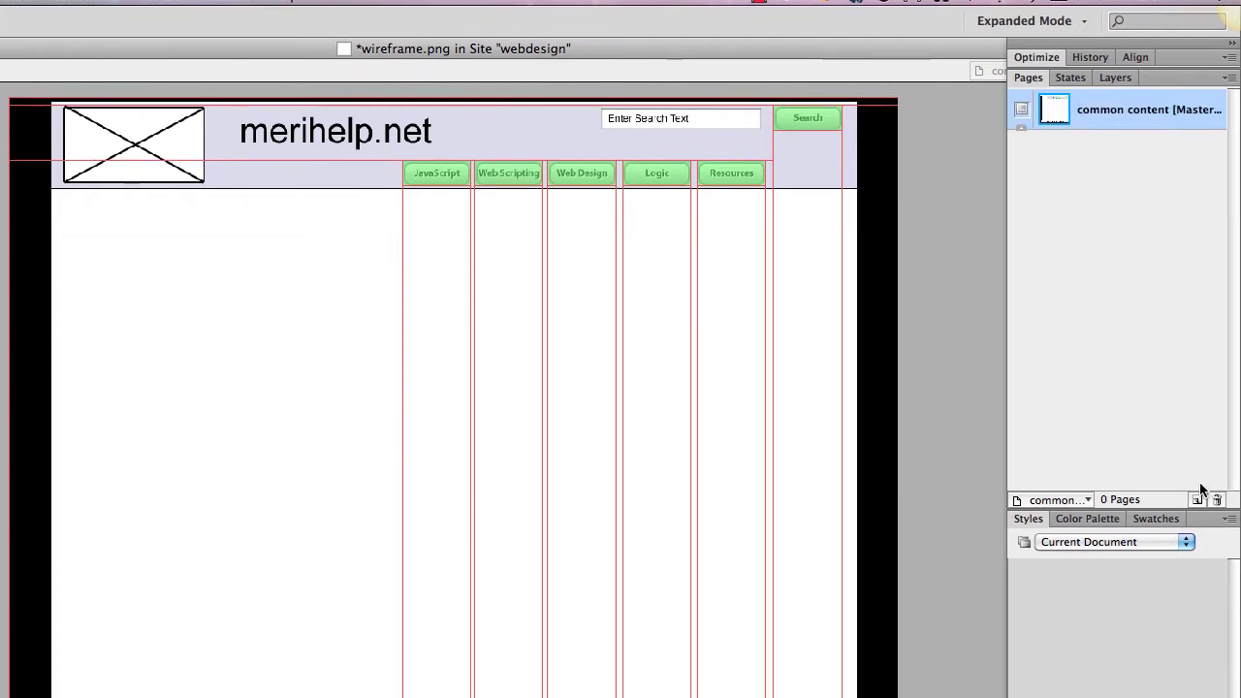
Step: Add a new page based on the master page and name it "index"
click(1197, 515)
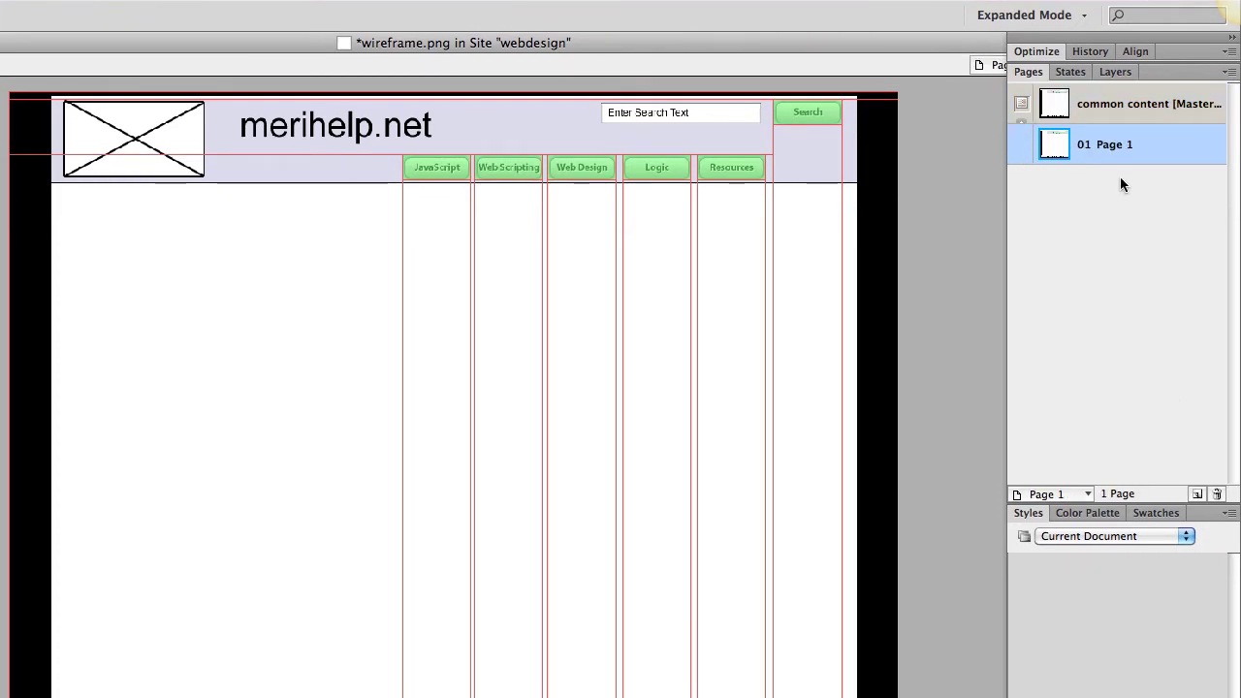
double_click(1110, 152)
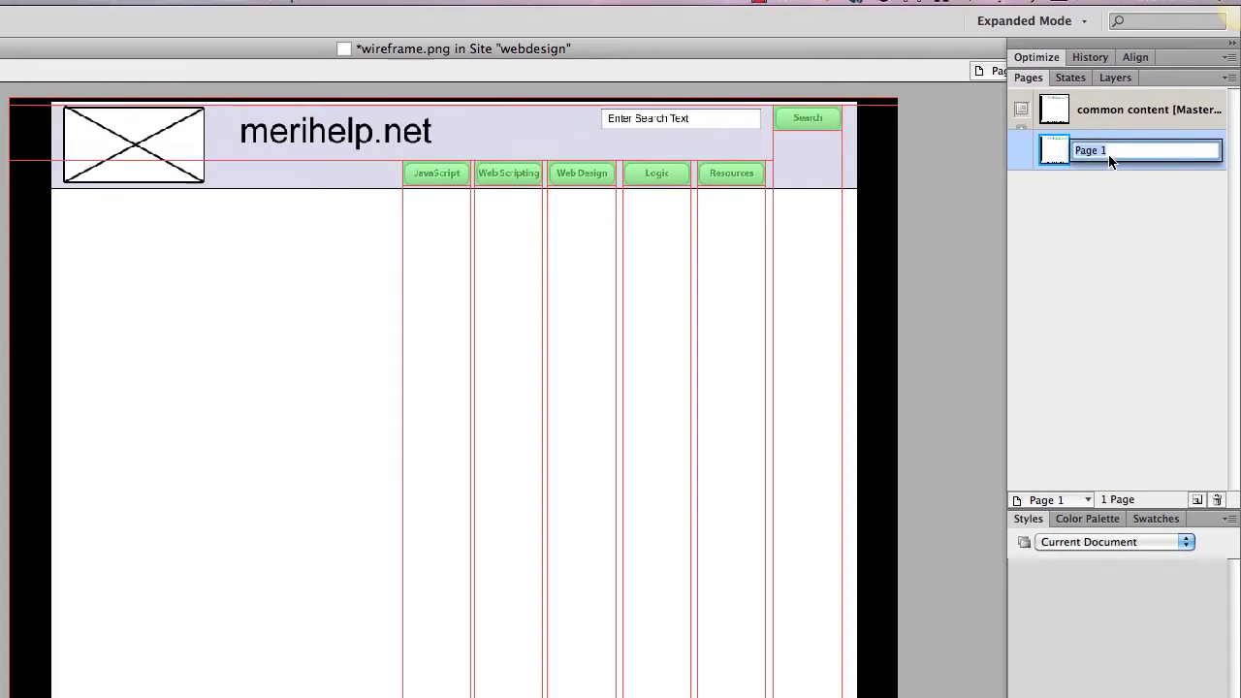
text(index)
key(Return)
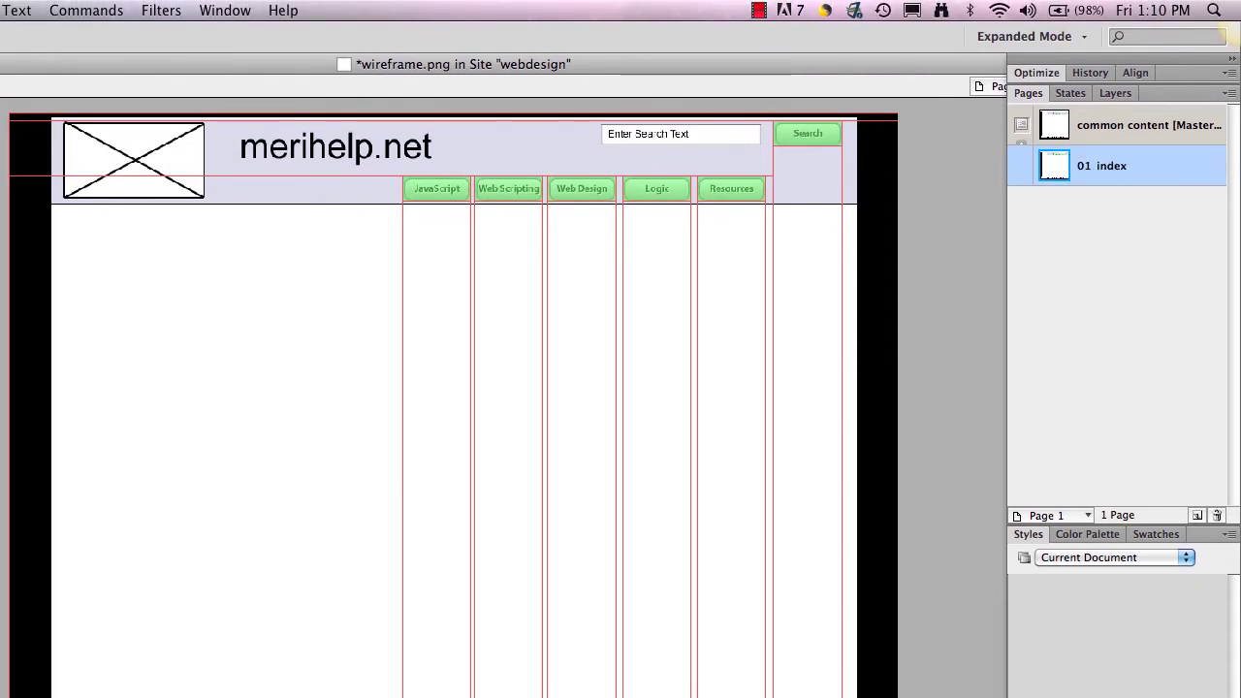
Step: Add another page after the index page and name it "JavaScript"
click(1197, 515)
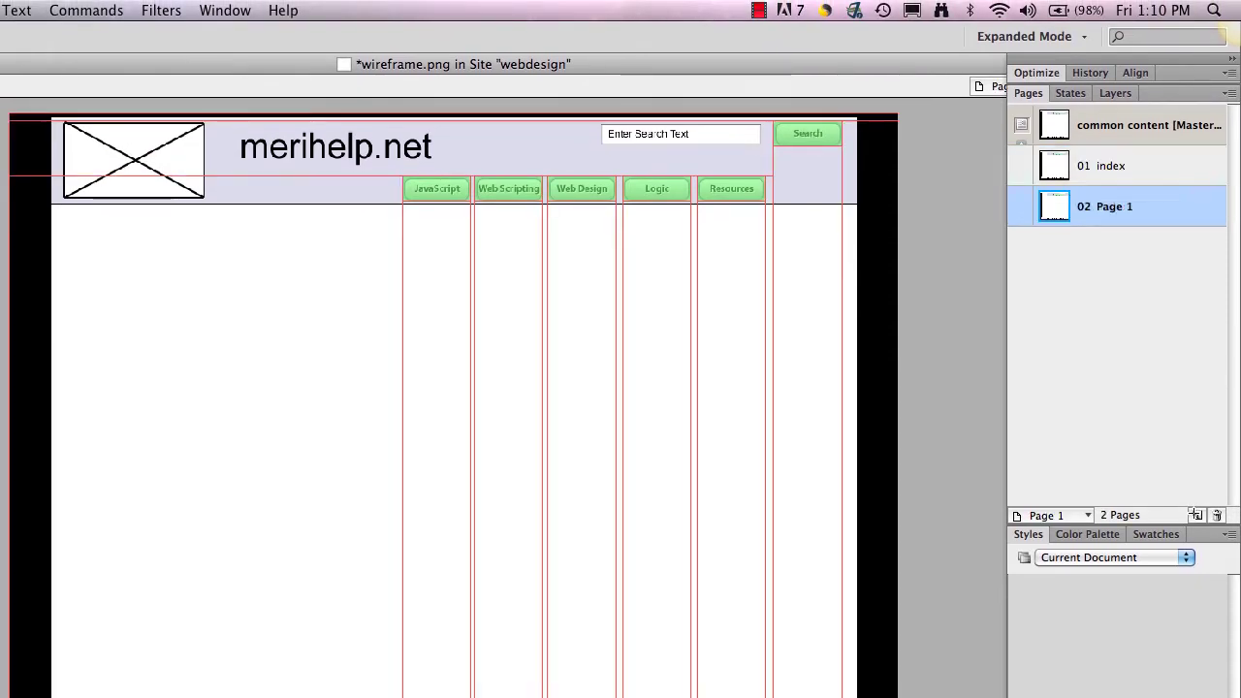
double_click(1111, 200)
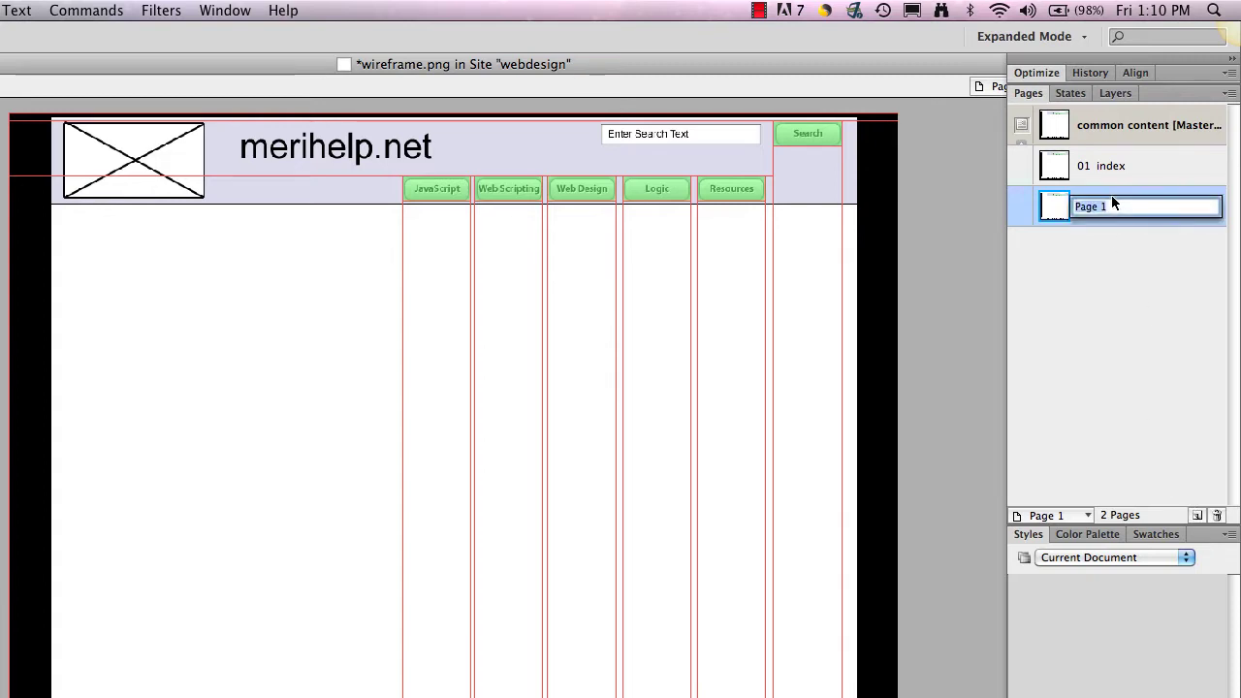
text(JavaScript)
key(Return)
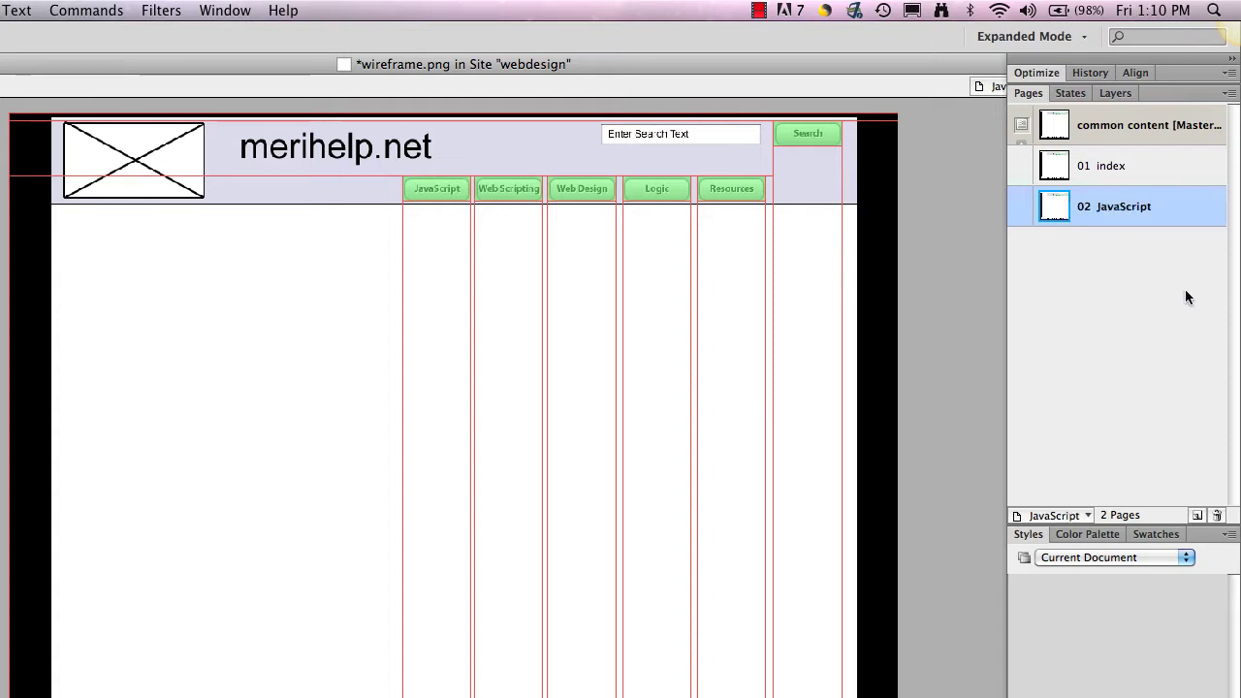
Step: On the index page, draw a wide rectangle with a white (#FFFFFF) fill in the empty content area below the header
click(1067, 167)
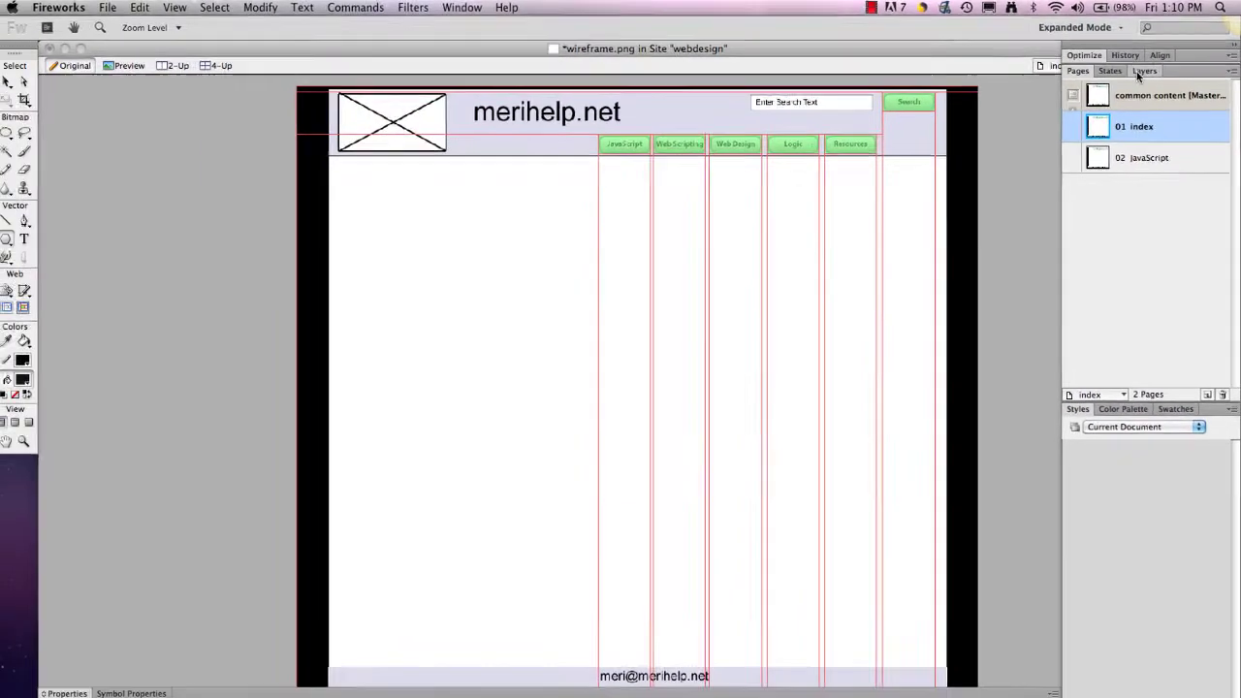
click(1140, 72)
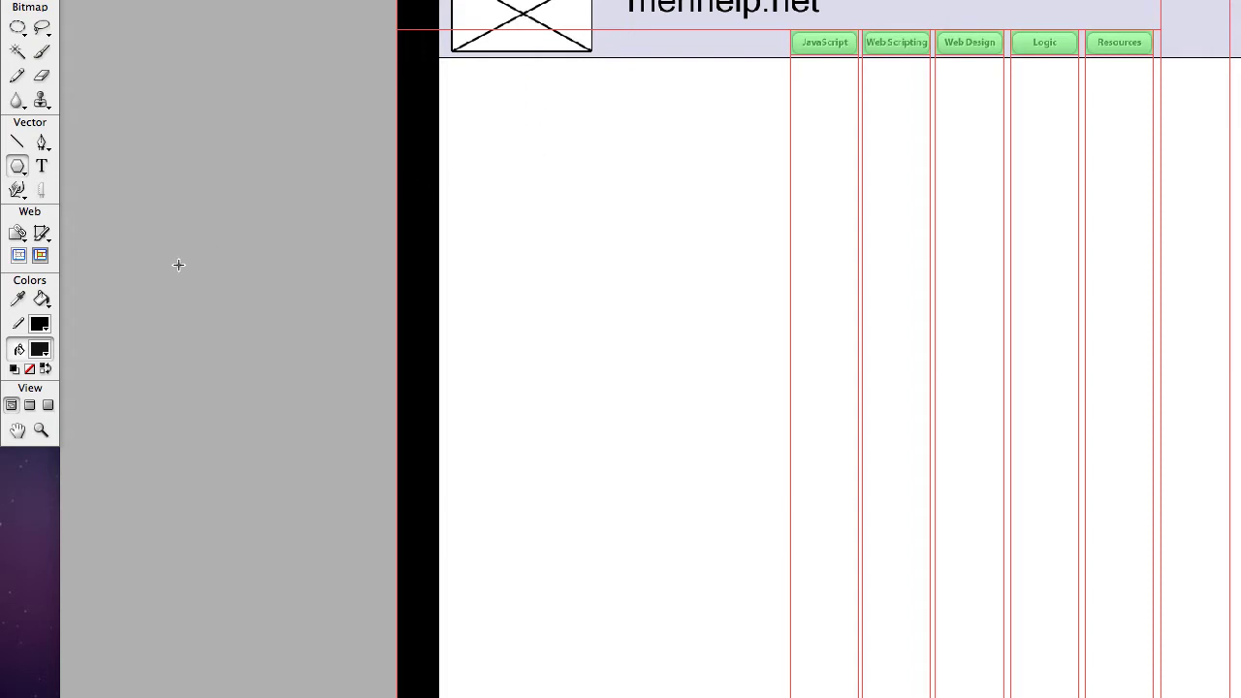
click(26, 172)
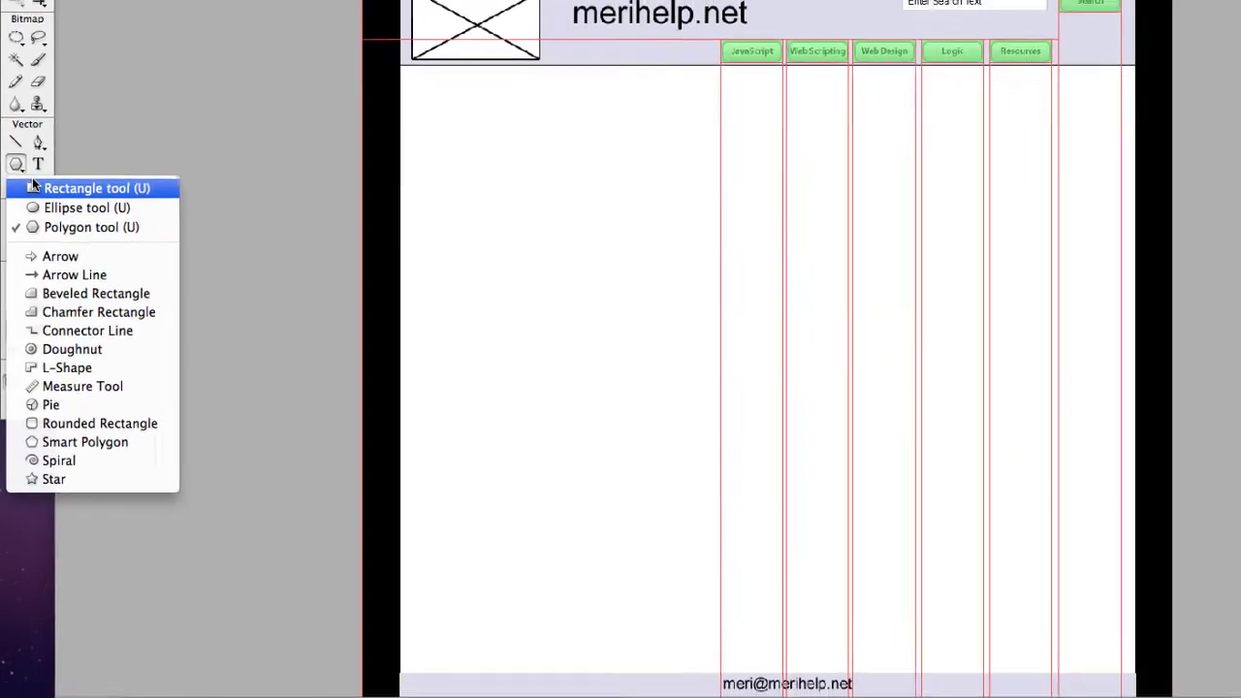
click(58, 192)
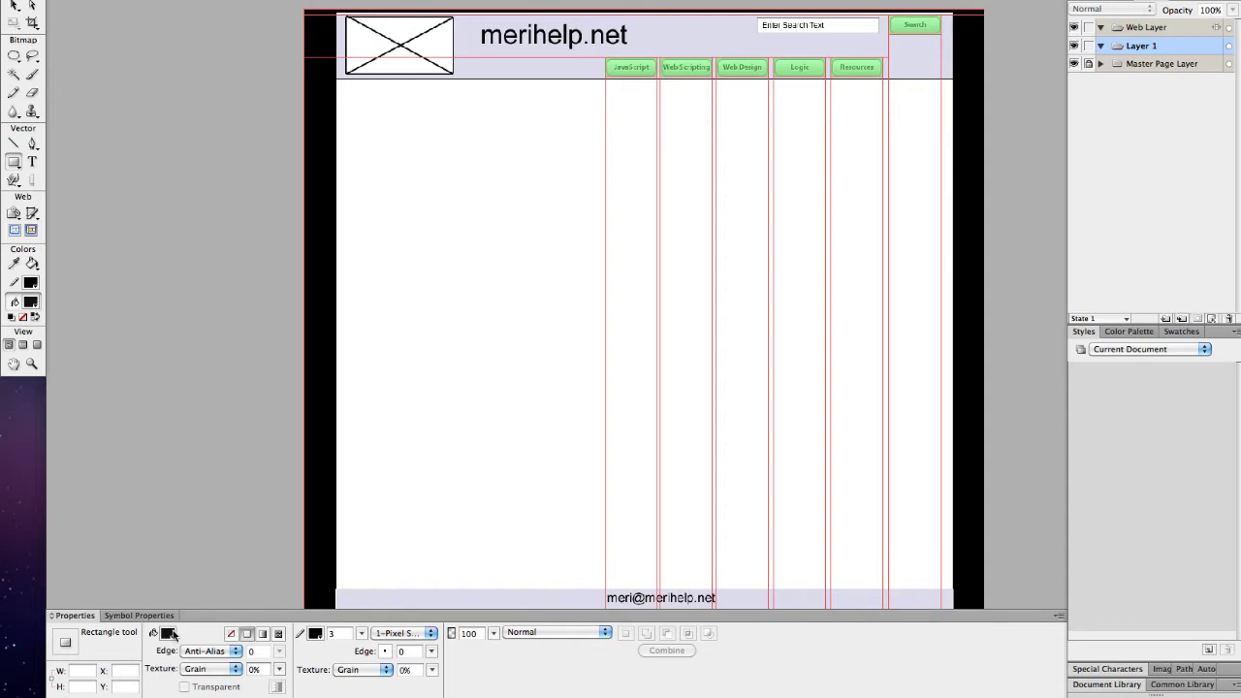
click(169, 633)
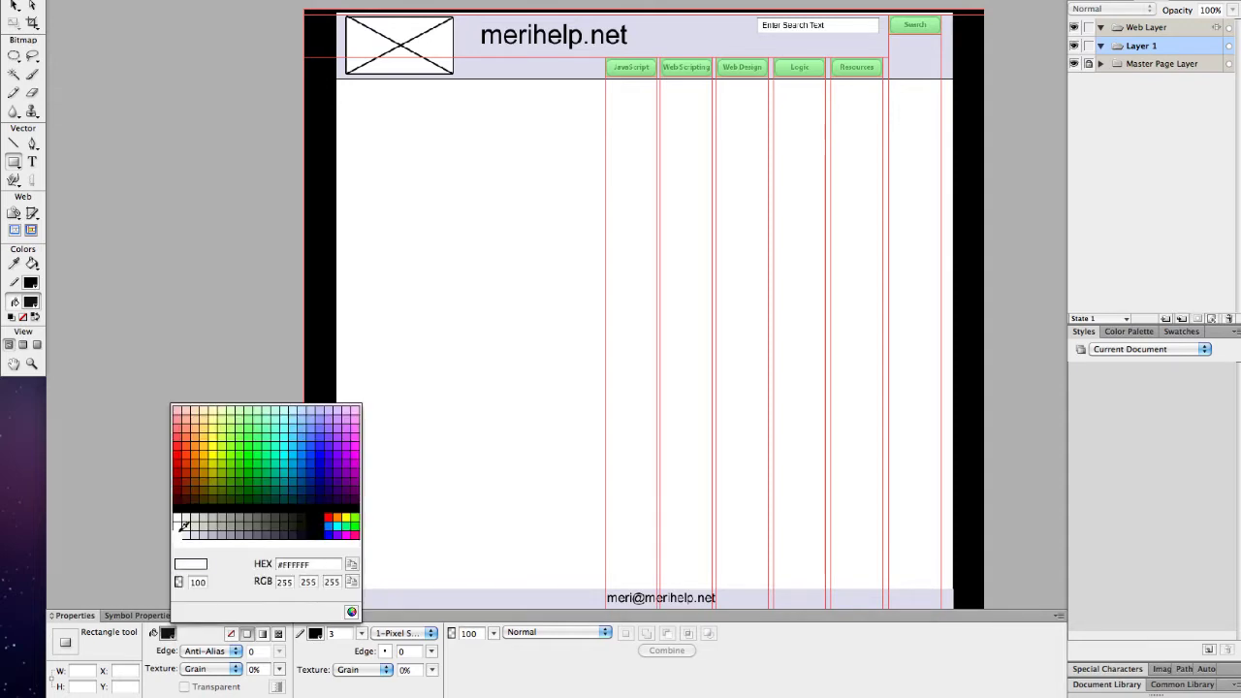
click(183, 527)
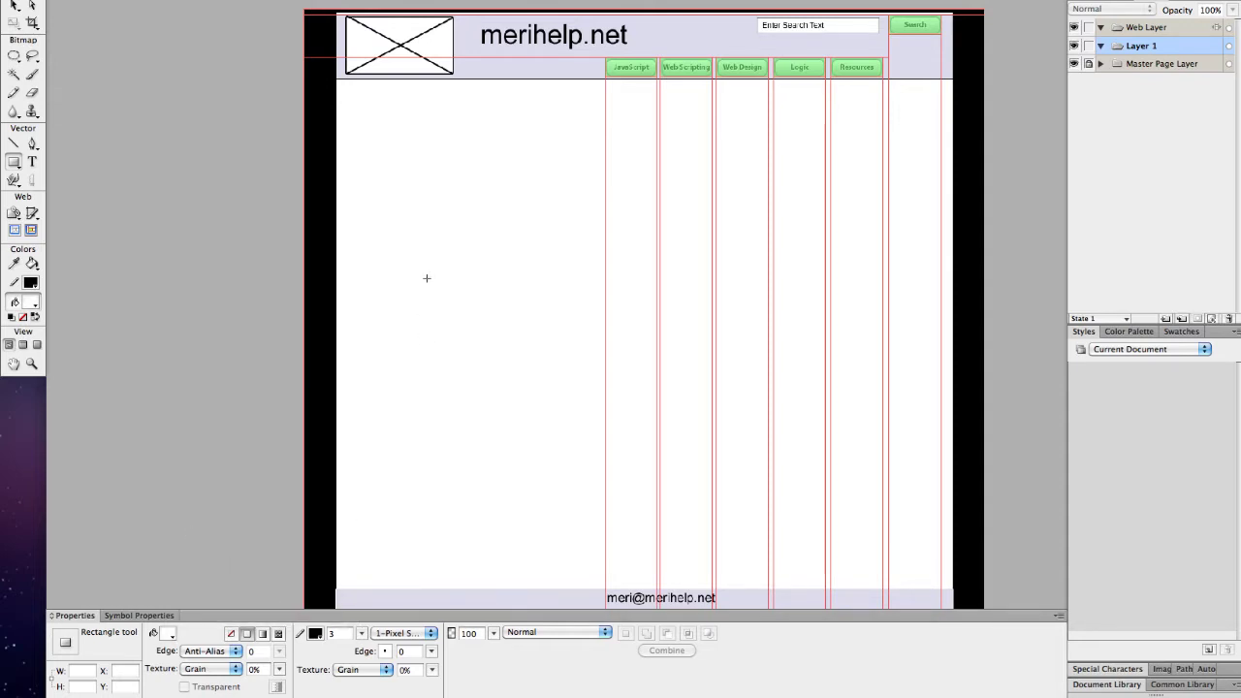
drag(417, 256, 678, 407)
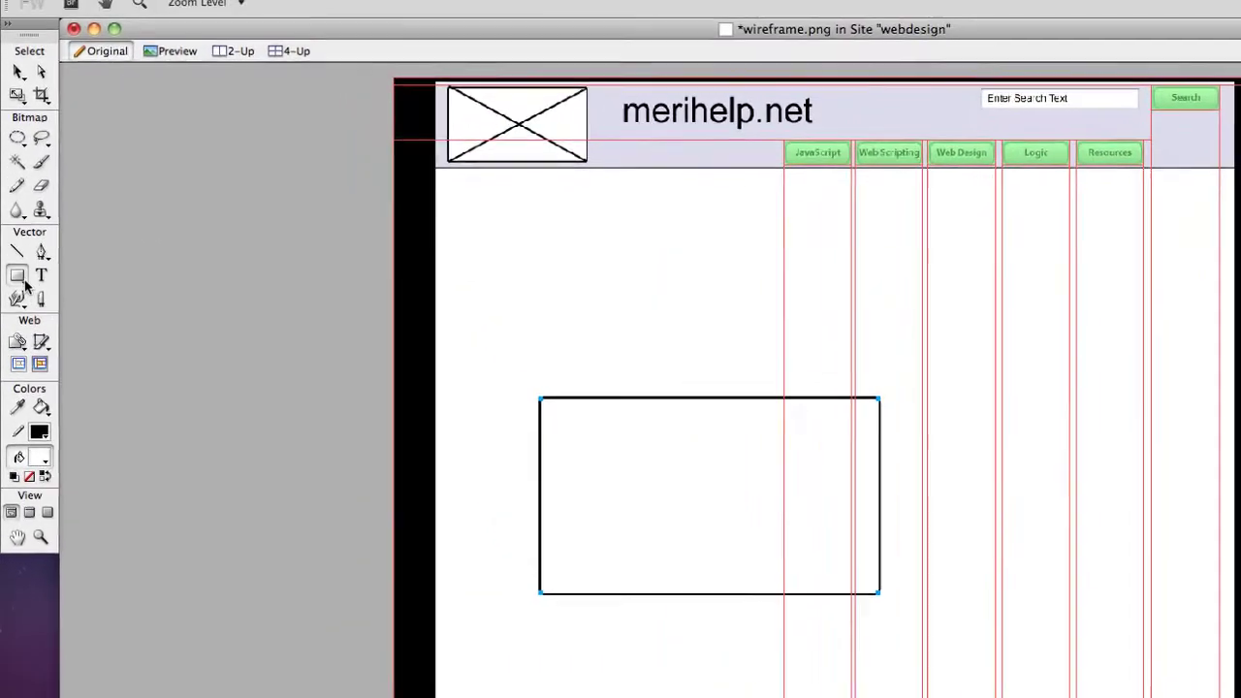
Step: Draw a black-filled three-sided polygon about 143 by 124 pixels and centre it inside the rectangle
click(14, 163)
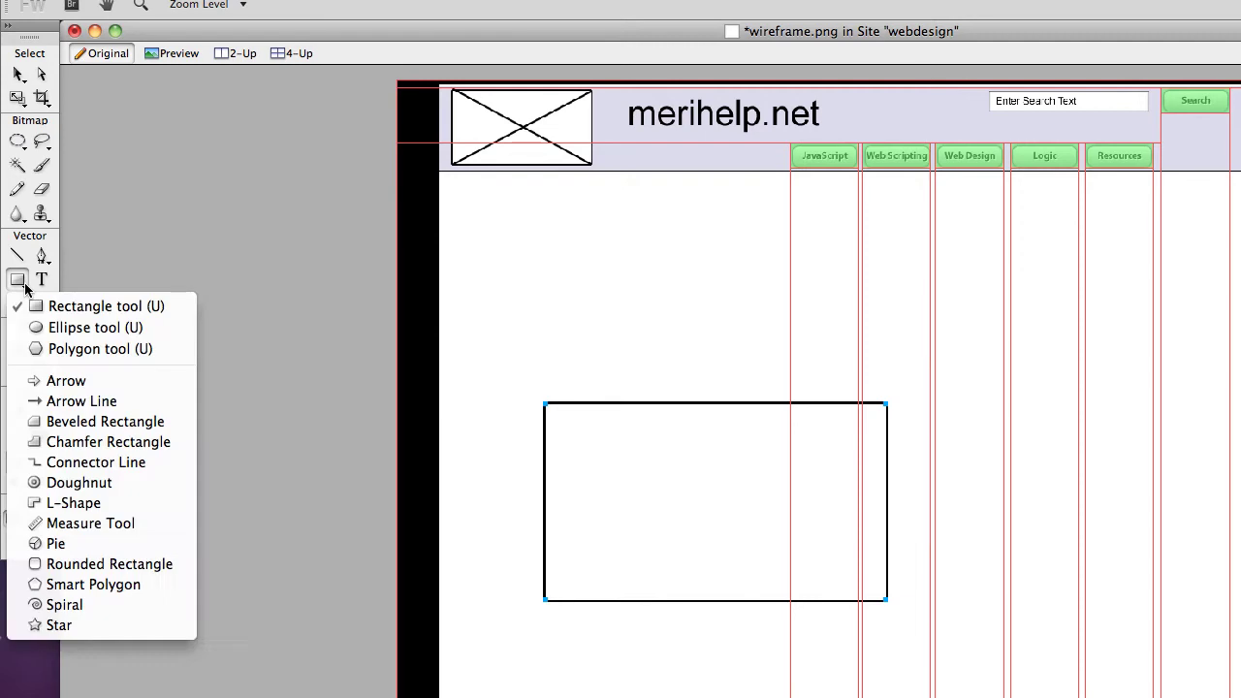
click(47, 353)
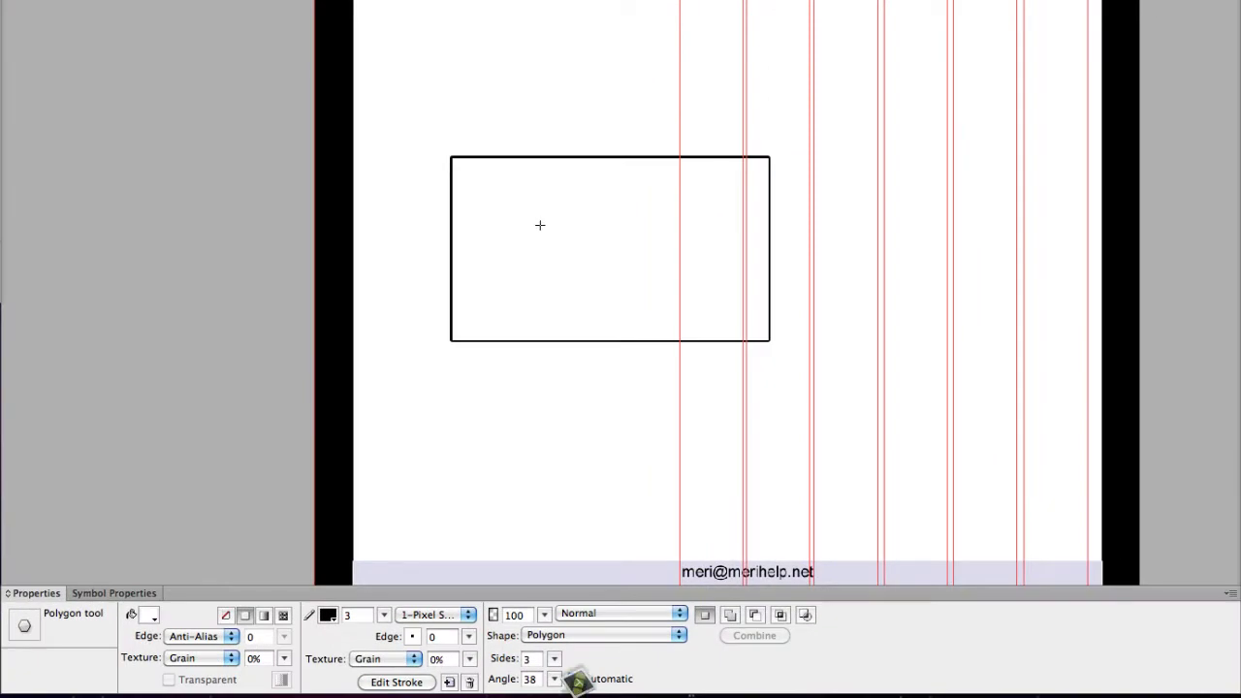
drag(540, 225, 595, 256)
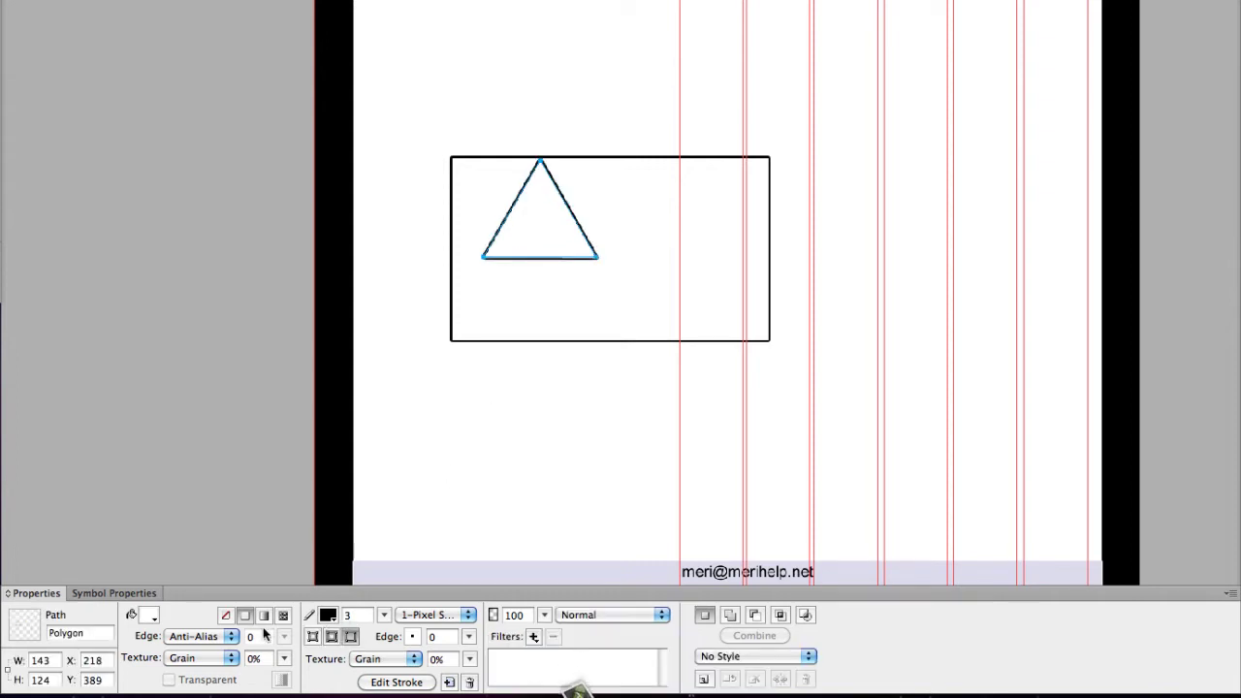
click(152, 616)
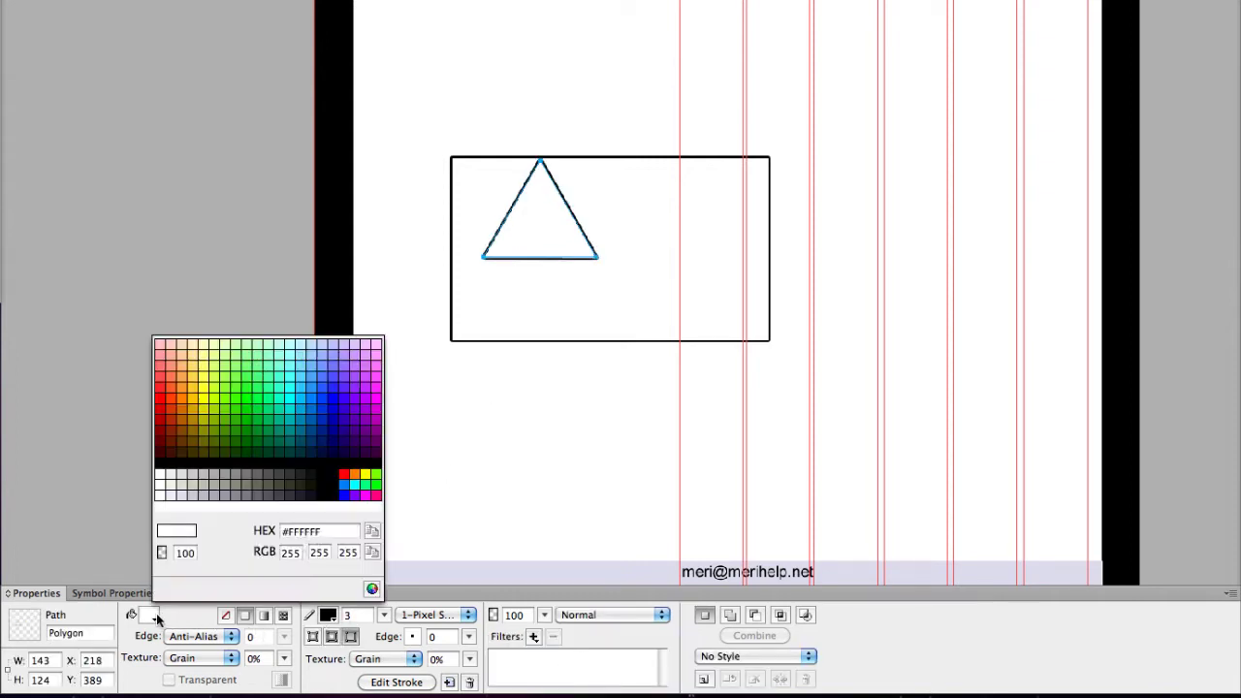
click(260, 459)
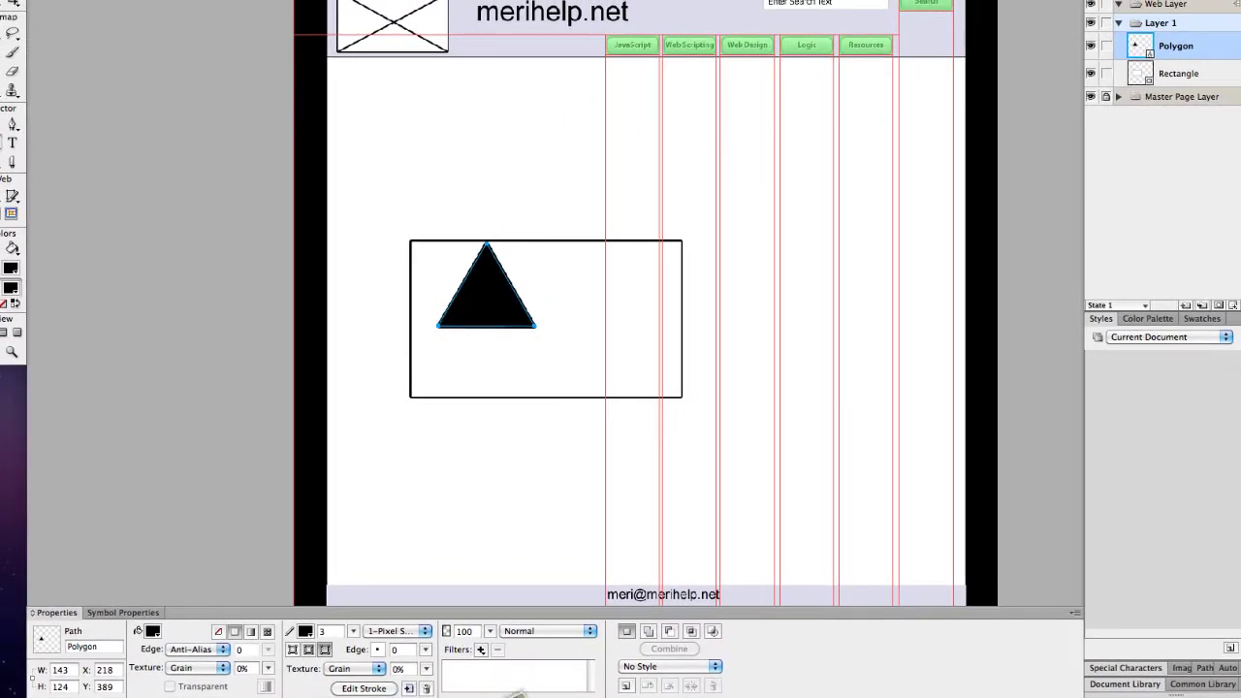
drag(475, 291, 526, 310)
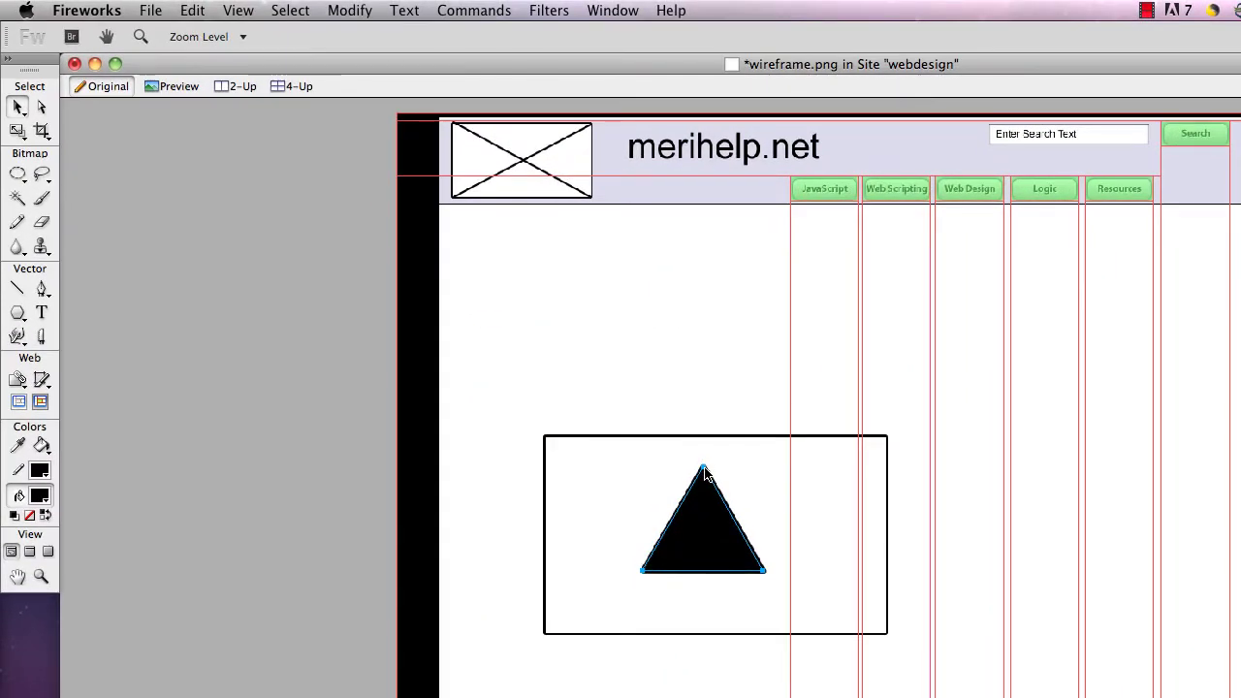
mouse_move(706, 473)
mouse_down()
mouse_move(732, 482)
mouse_move(717, 477)
mouse_up()
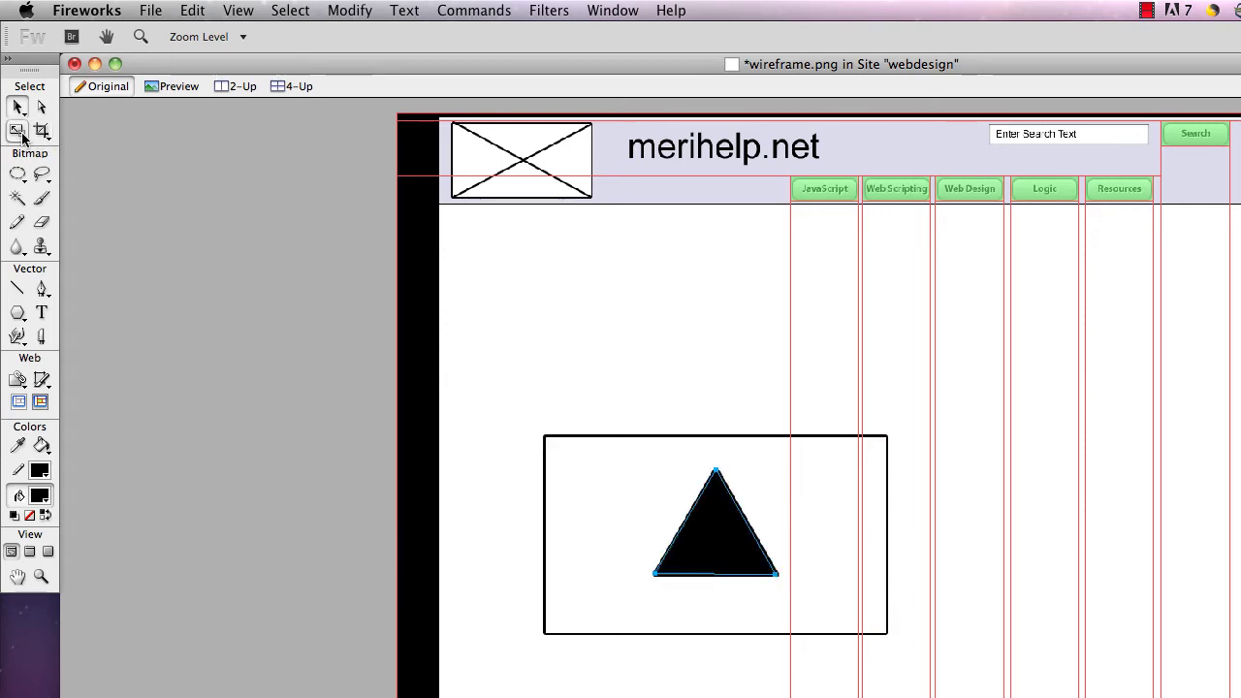
click(23, 137)
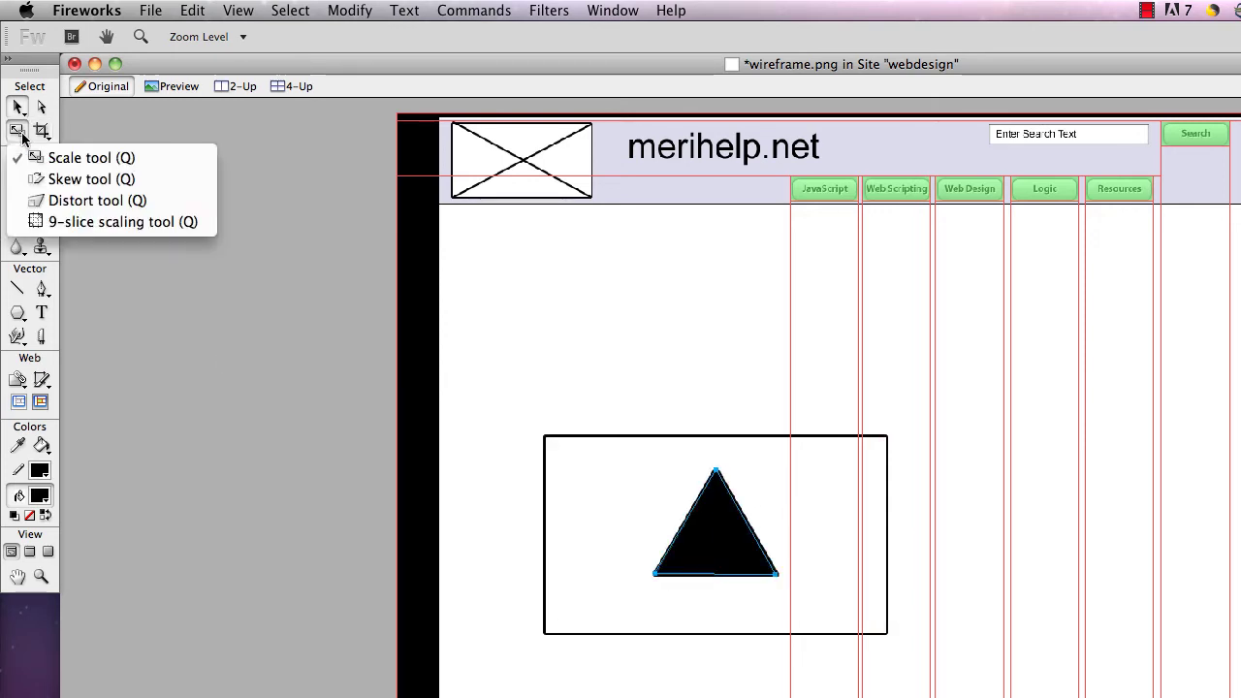
click(48, 180)
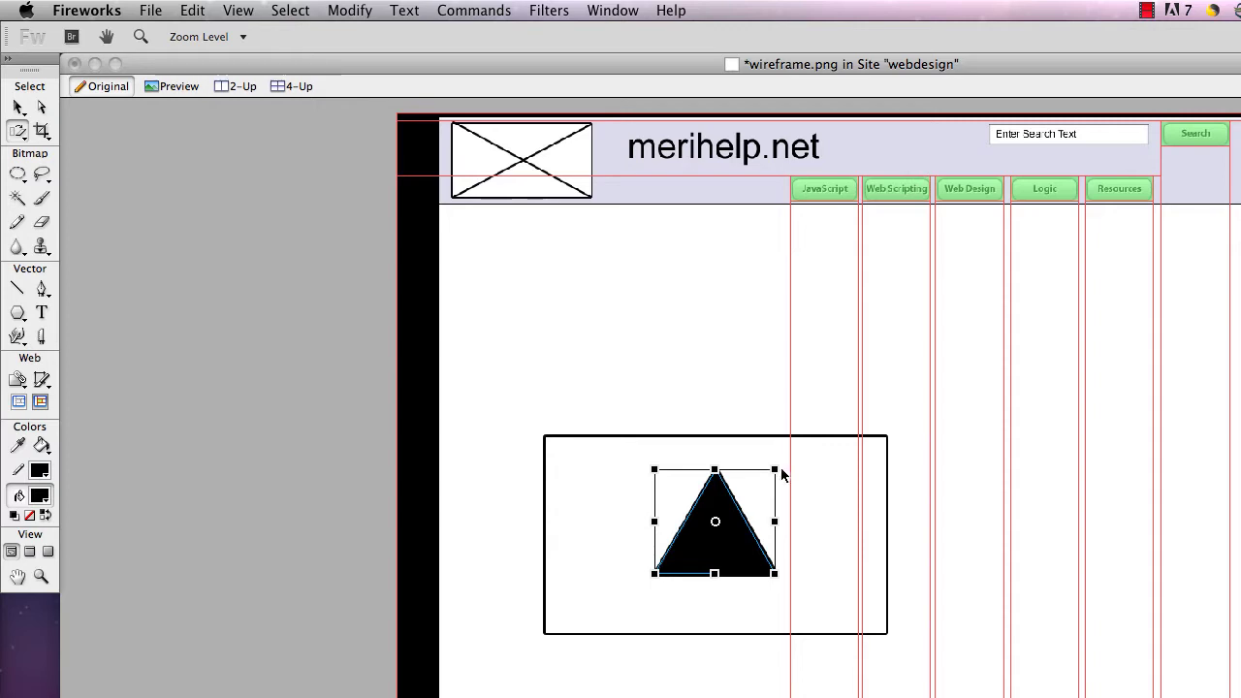
drag(773, 470, 784, 484)
key(Escape)
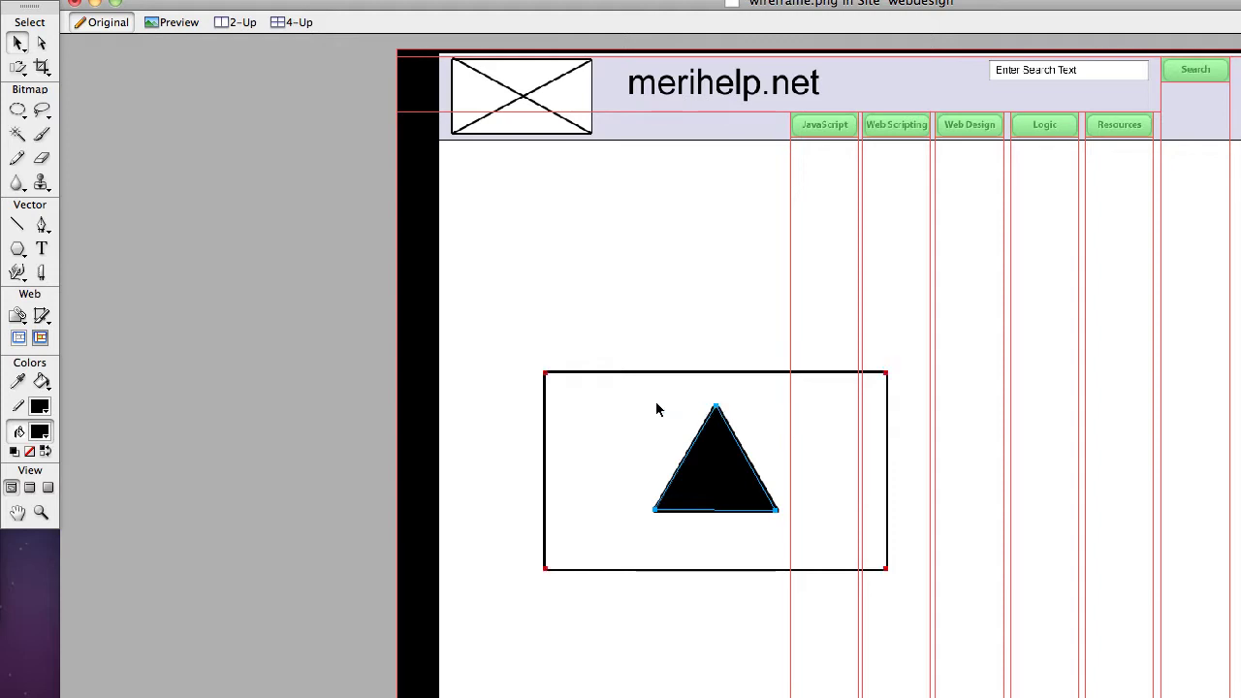
Step: Rotate the triangle about a quarter turn clockwise so it points right, and shift it slightly to the right inside the rectangle
click(25, 137)
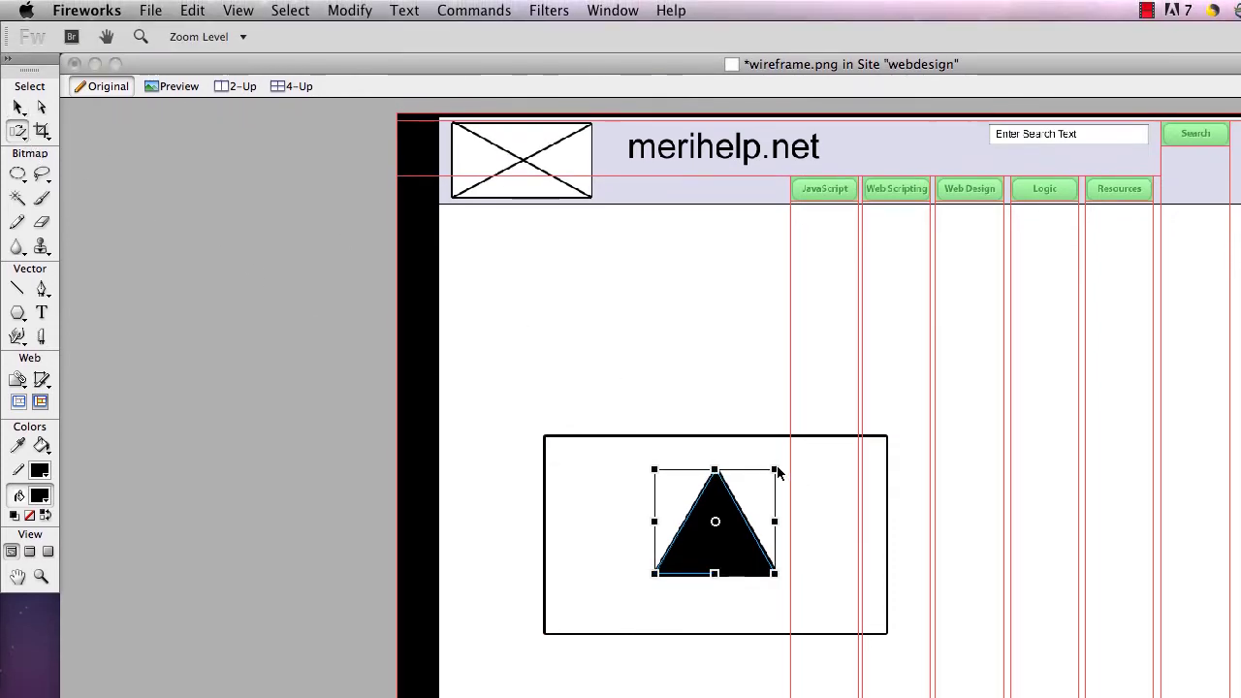
drag(778, 482, 783, 585)
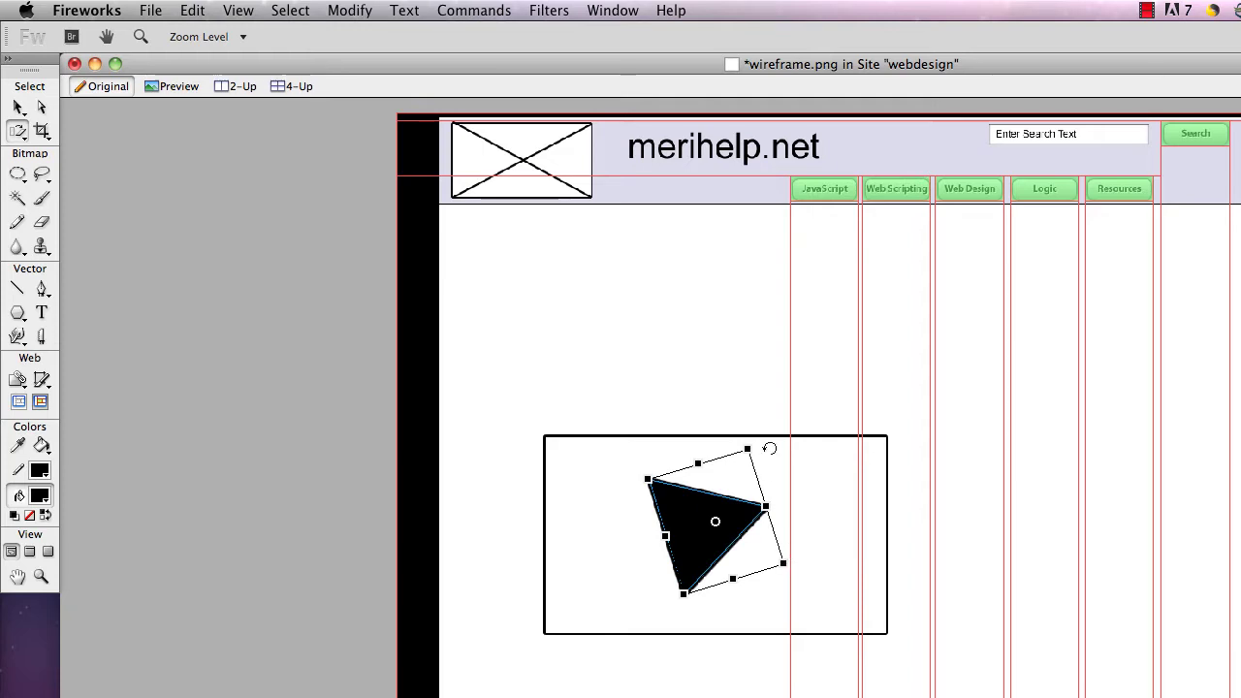
drag(768, 448, 783, 466)
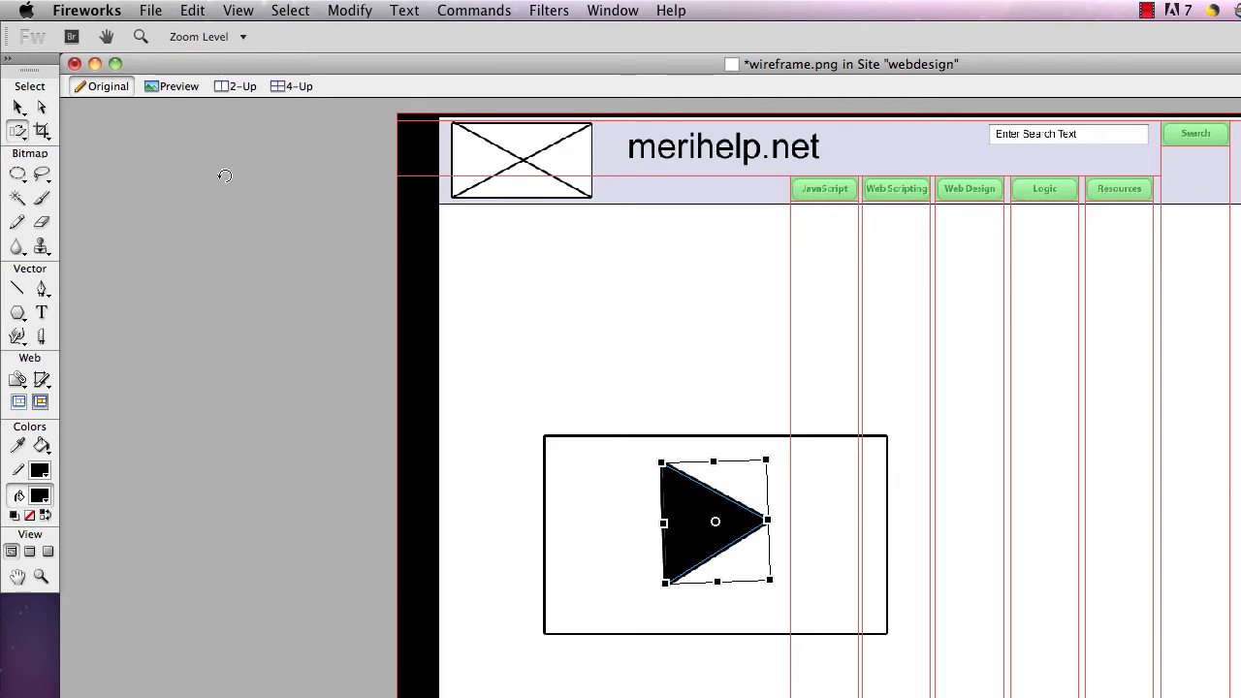
click(18, 107)
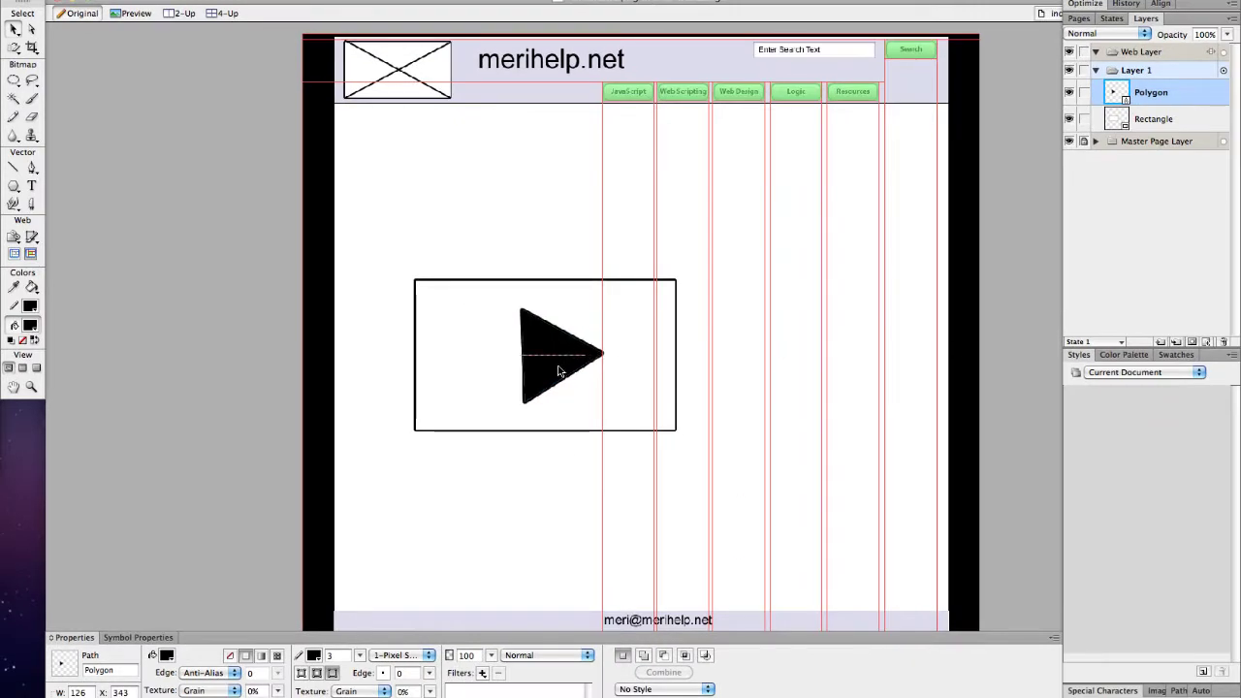
click(559, 367)
Step: Convert the rectangle and triangle together into a Graphic symbol named "video", saved to the Common Library as video.graphic in Custom Symbols
drag(389, 258, 689, 451)
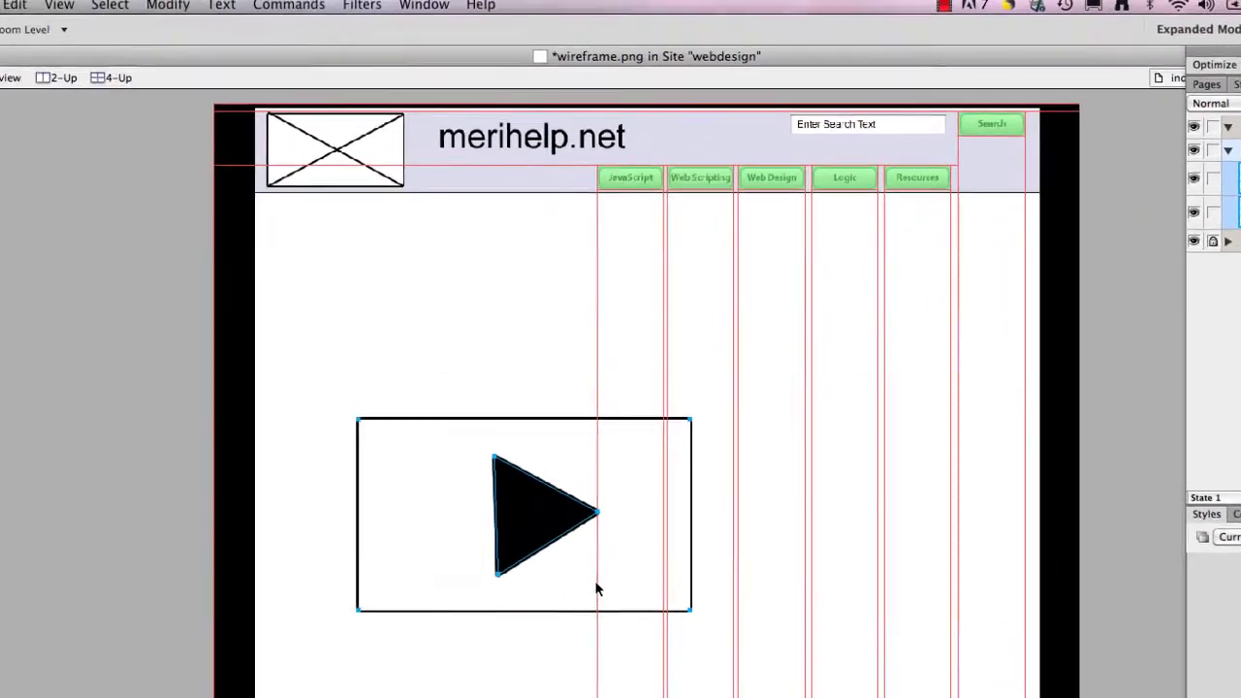
right_click(601, 441)
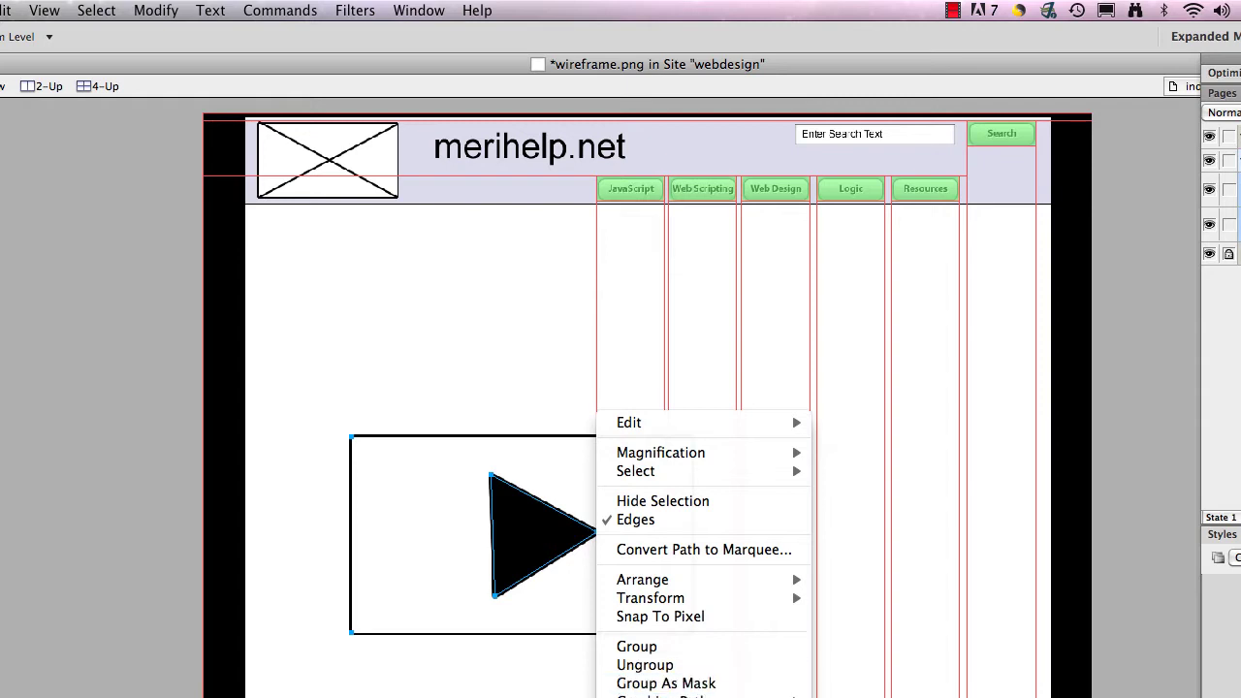
click(669, 697)
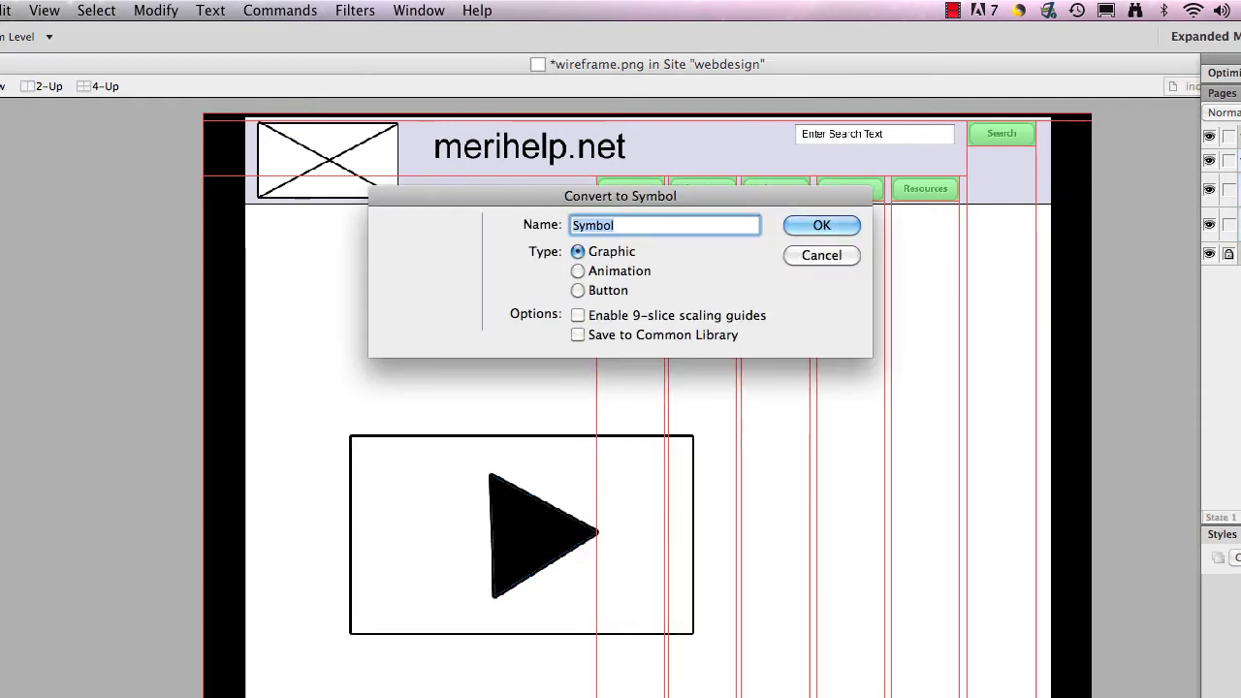
text(video)
click(578, 334)
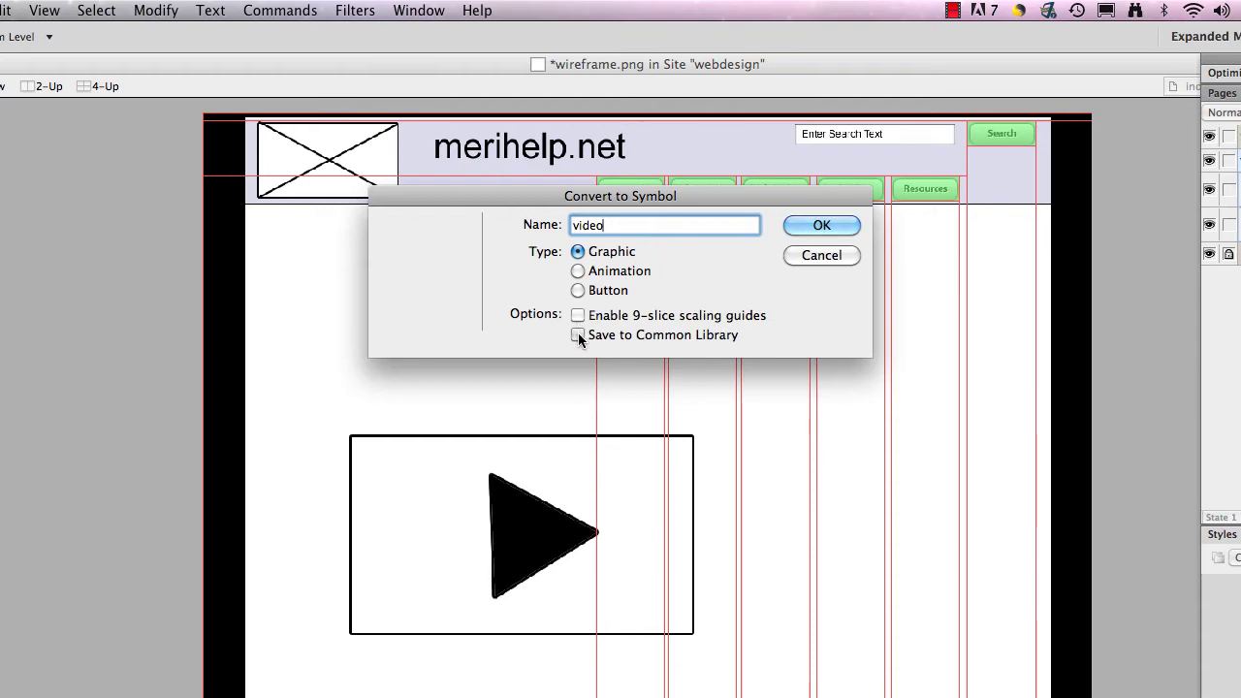
click(822, 225)
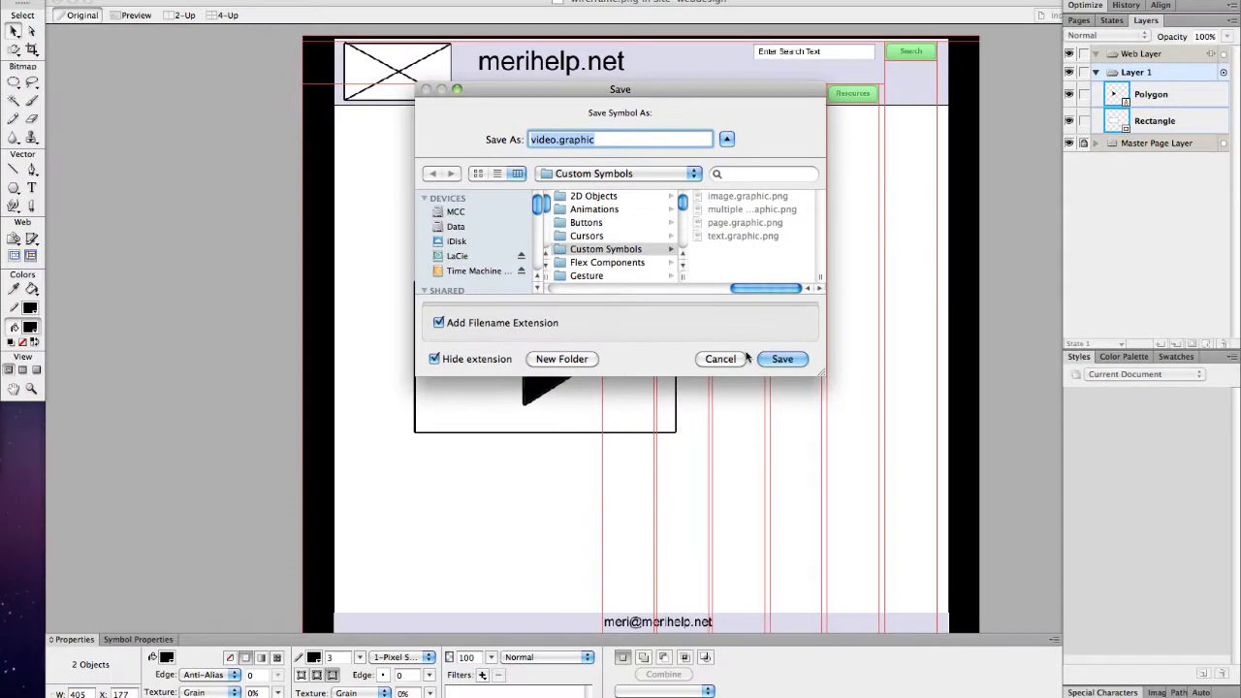
click(831, 532)
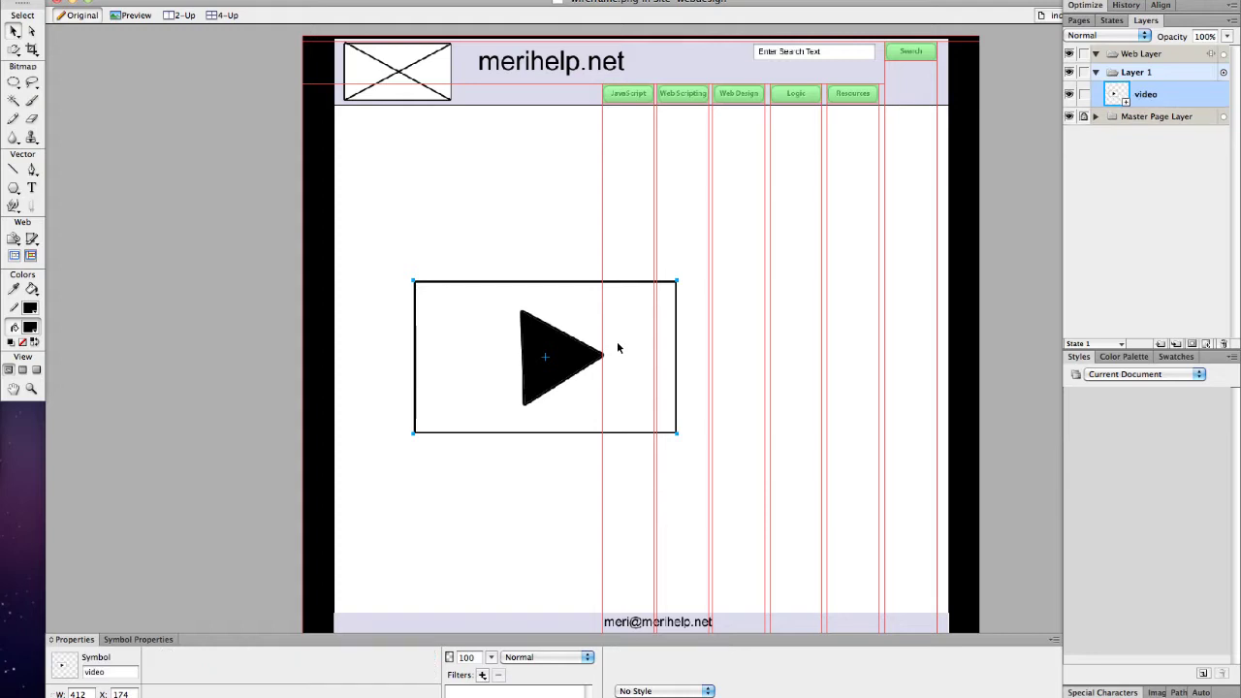
Step: Move the video symbol up and right, just below the navigation buttons, and place the text "Newest Video" above its upper-left corner
drag(618, 349, 791, 257)
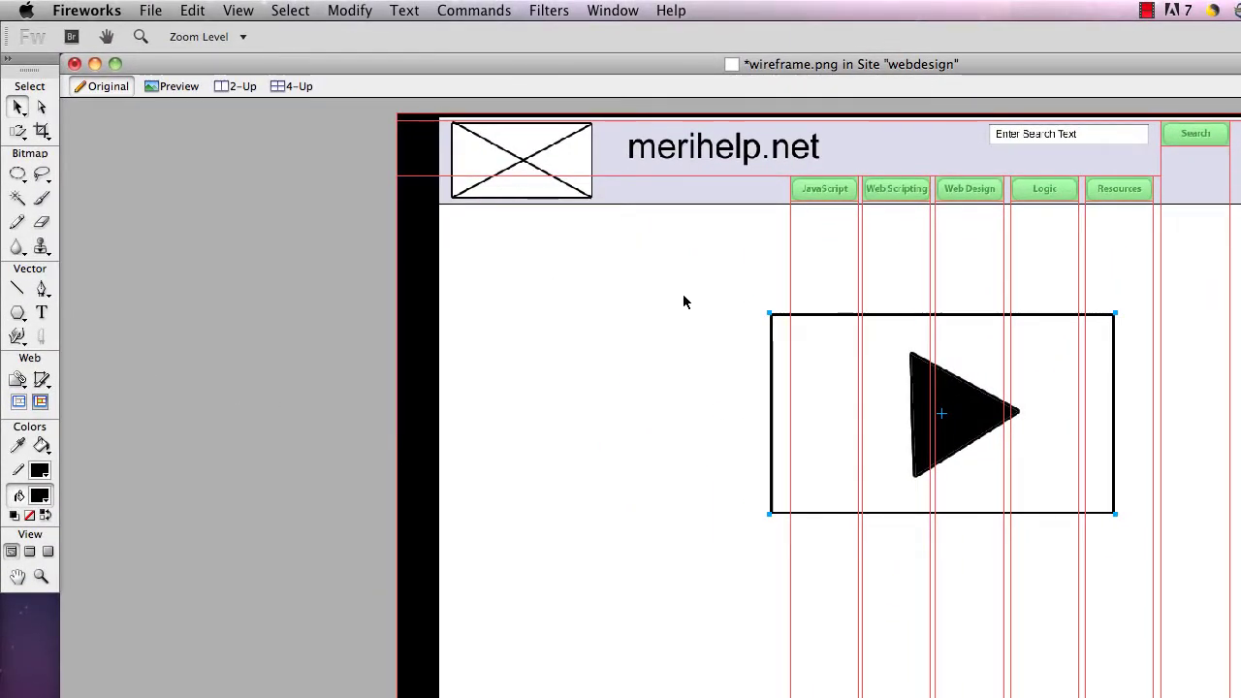
click(41, 312)
click(751, 274)
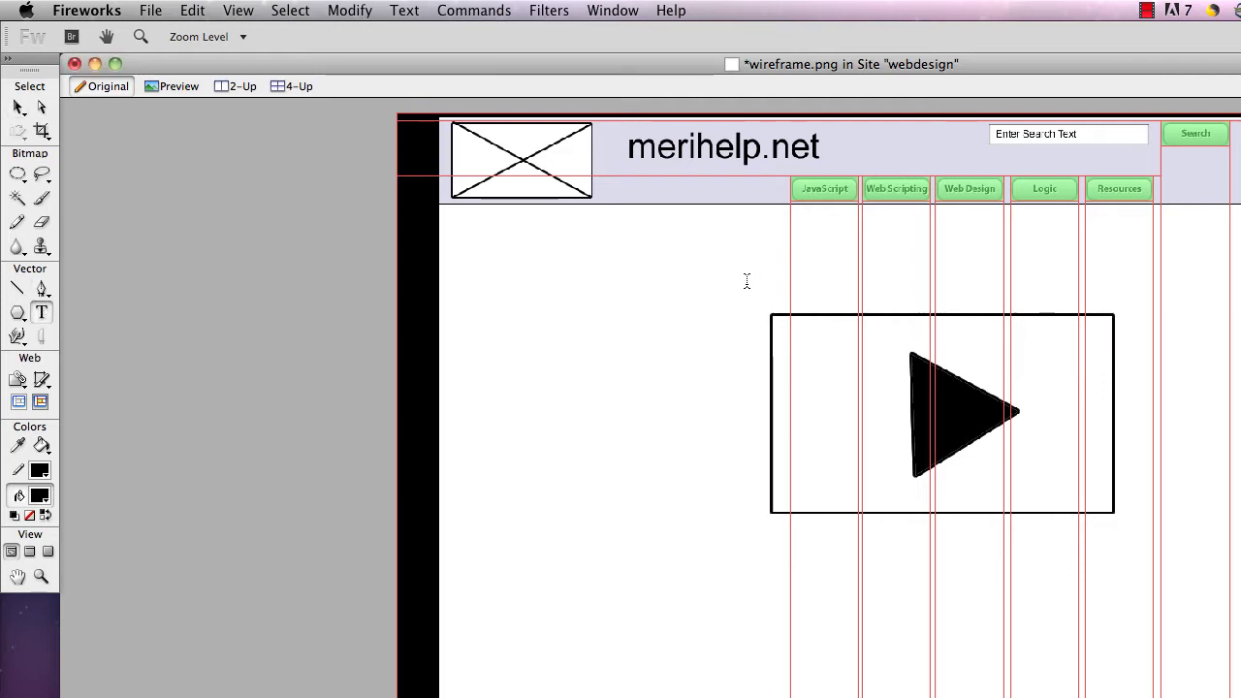
text(N)
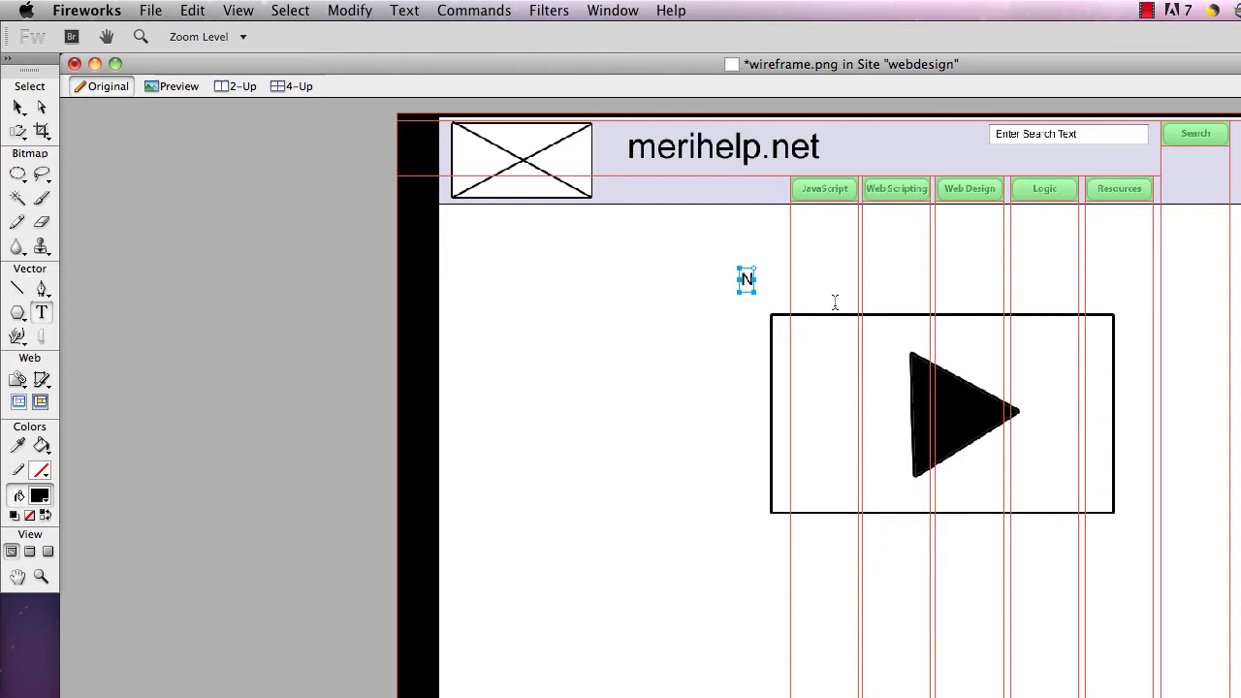
text(ewest Video)
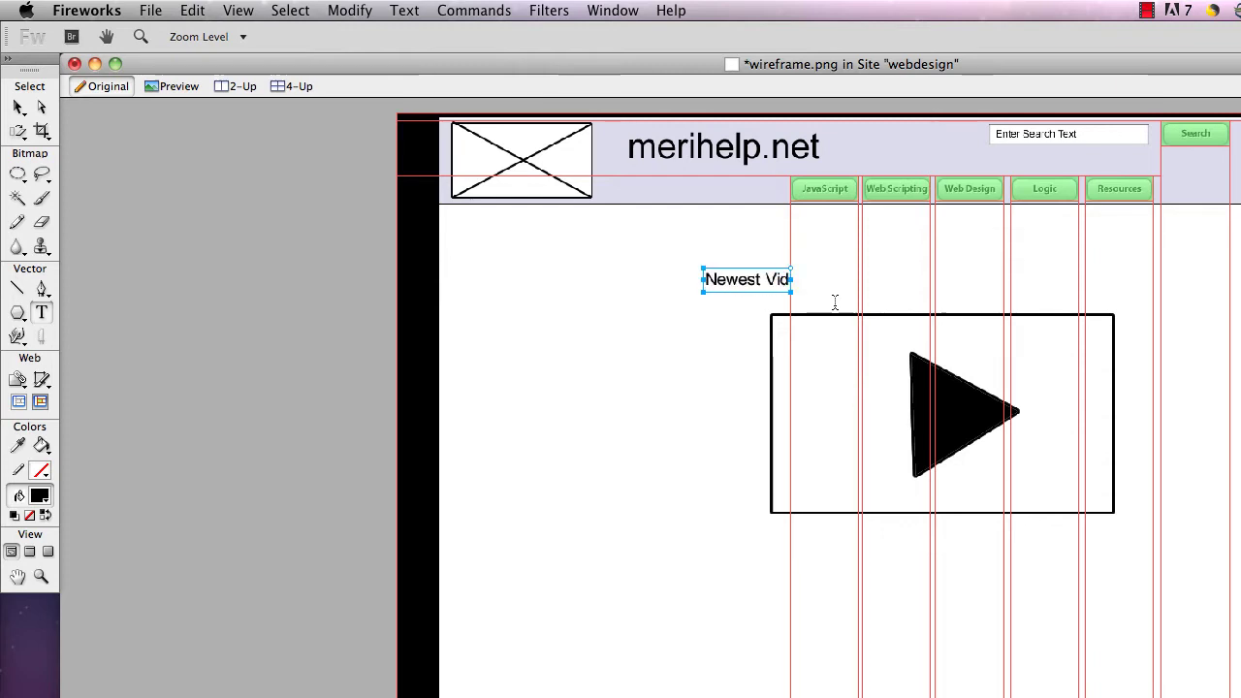
click(19, 106)
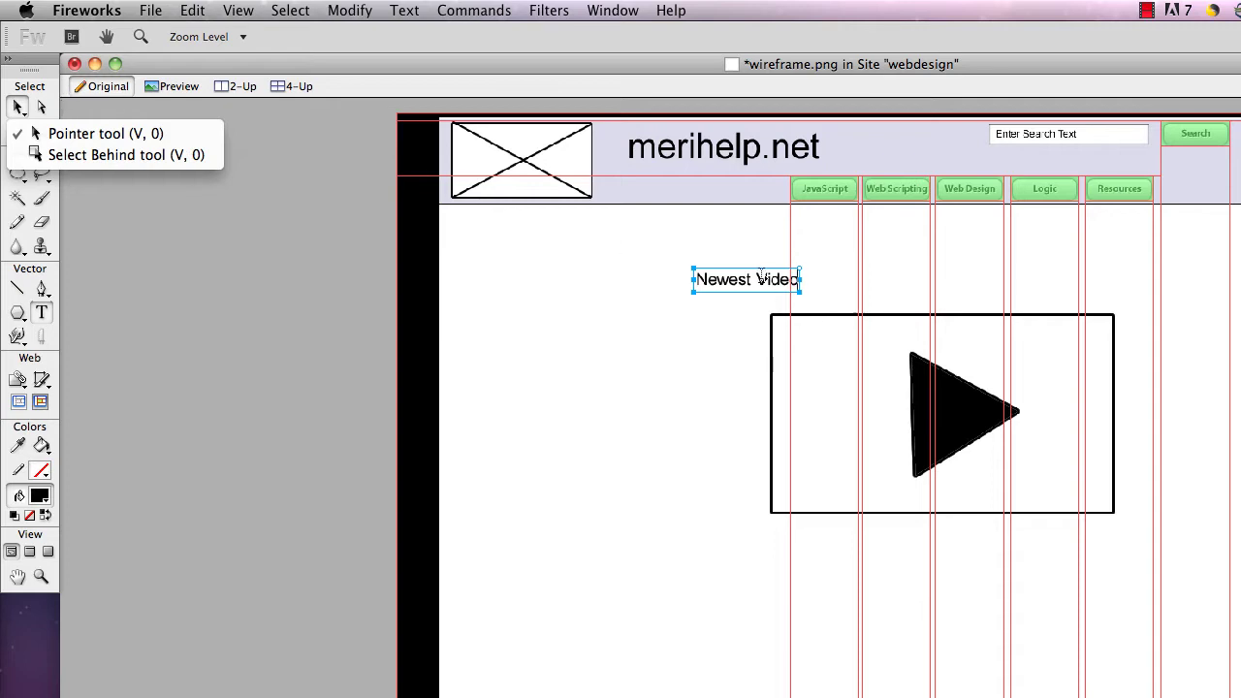
click(302, 300)
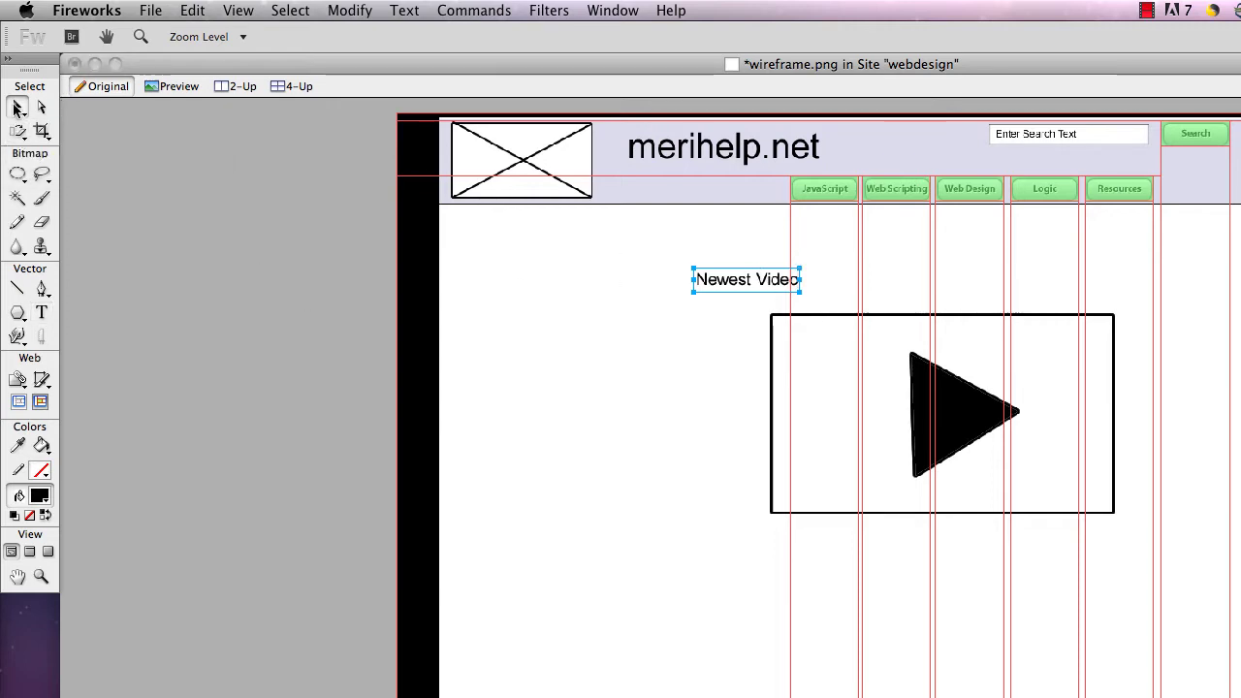
drag(743, 199, 800, 235)
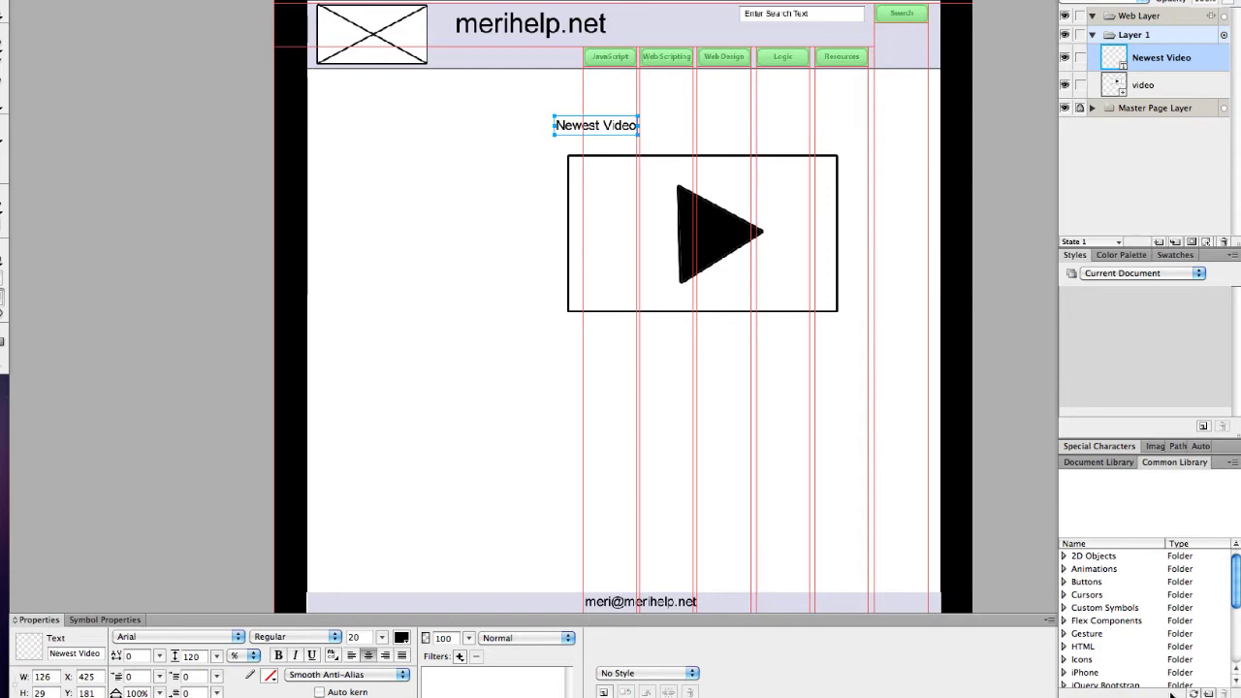
Step: Place two Link symbols from the Common Library's HTML folder, one below the other, left of the video, without replacing existing items
click(1069, 646)
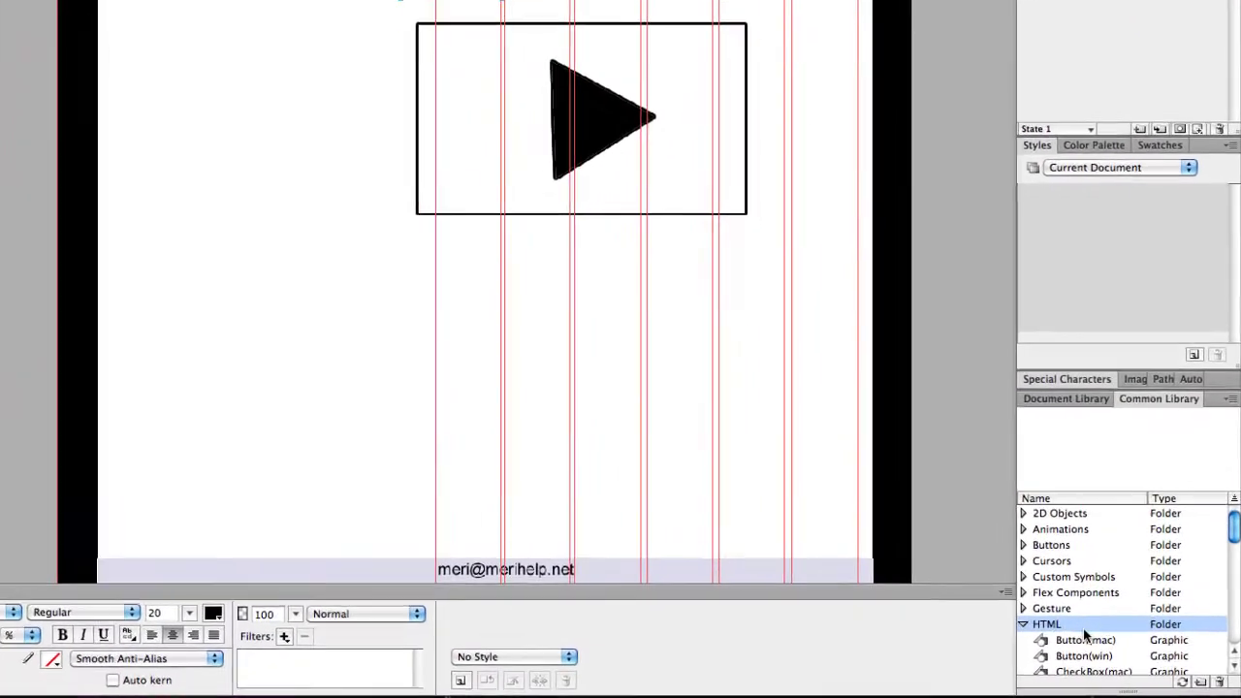
scroll(1084, 632, down, 5)
scroll(1078, 632, up, 1)
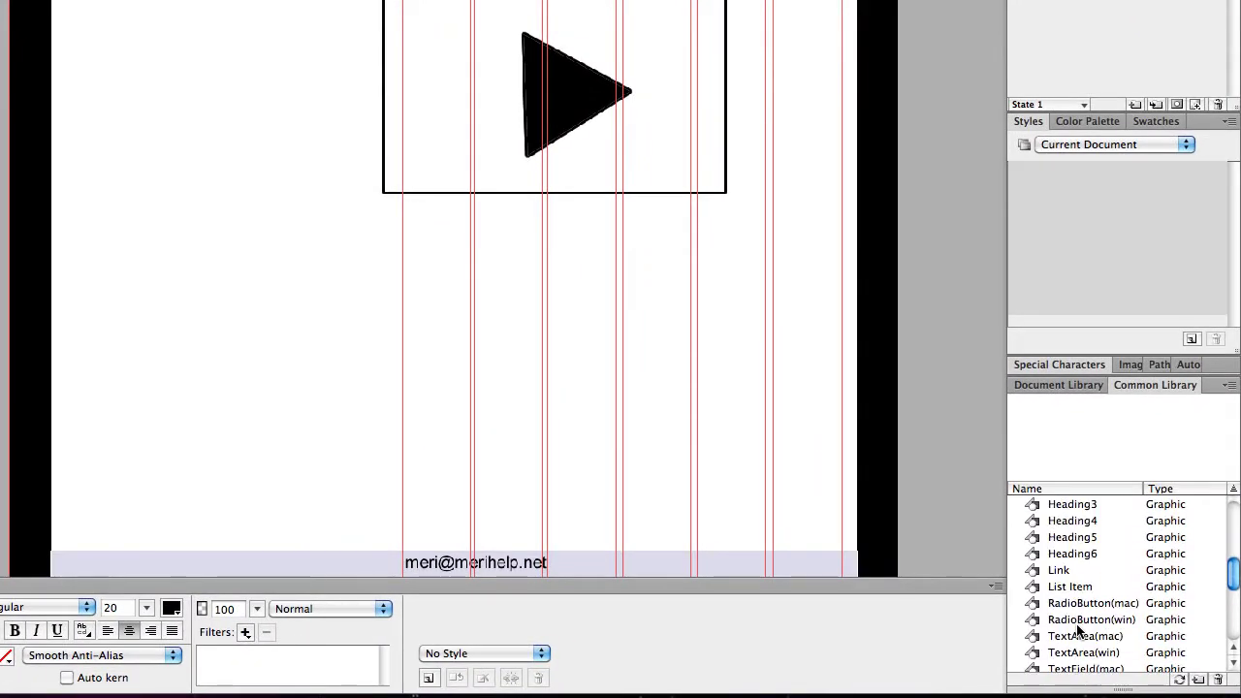
click(1051, 574)
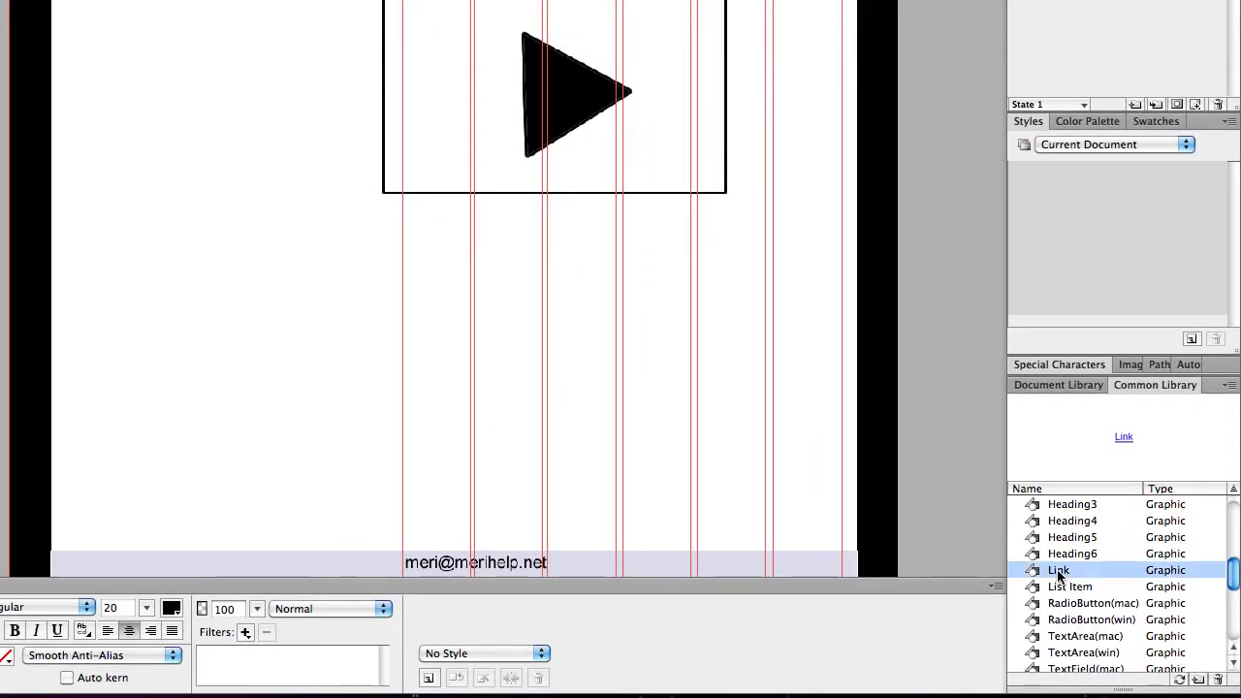
drag(1052, 575, 248, 52)
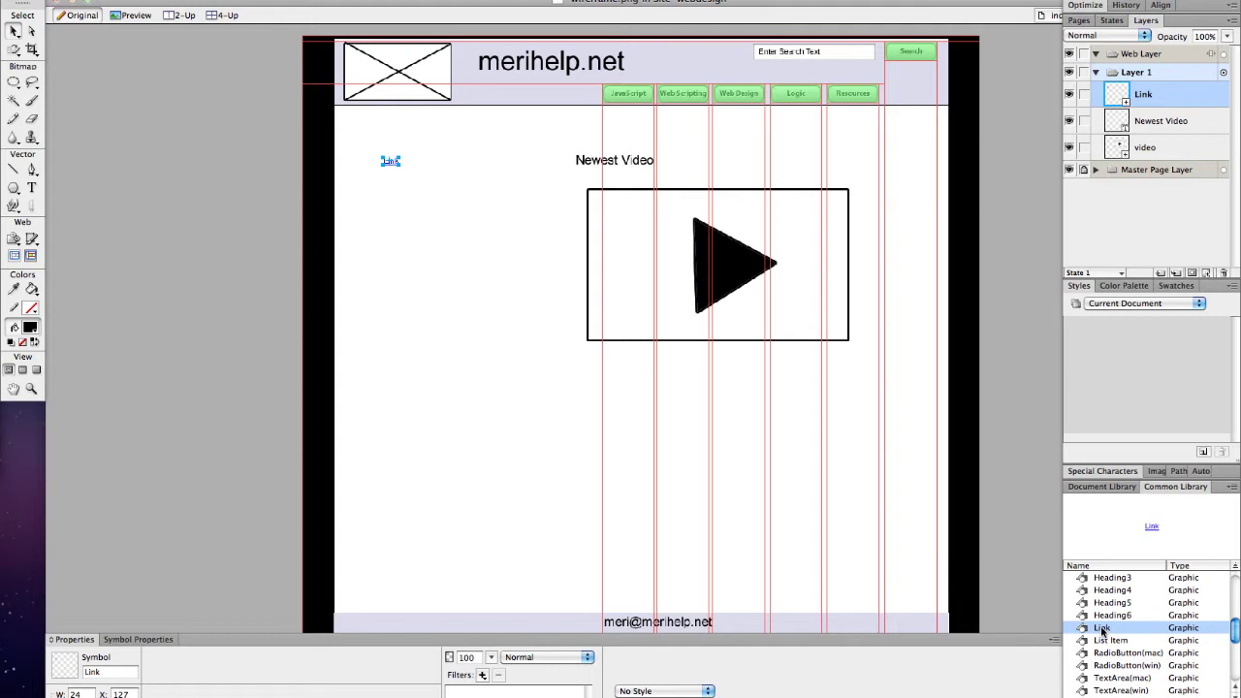
drag(1101, 631, 392, 193)
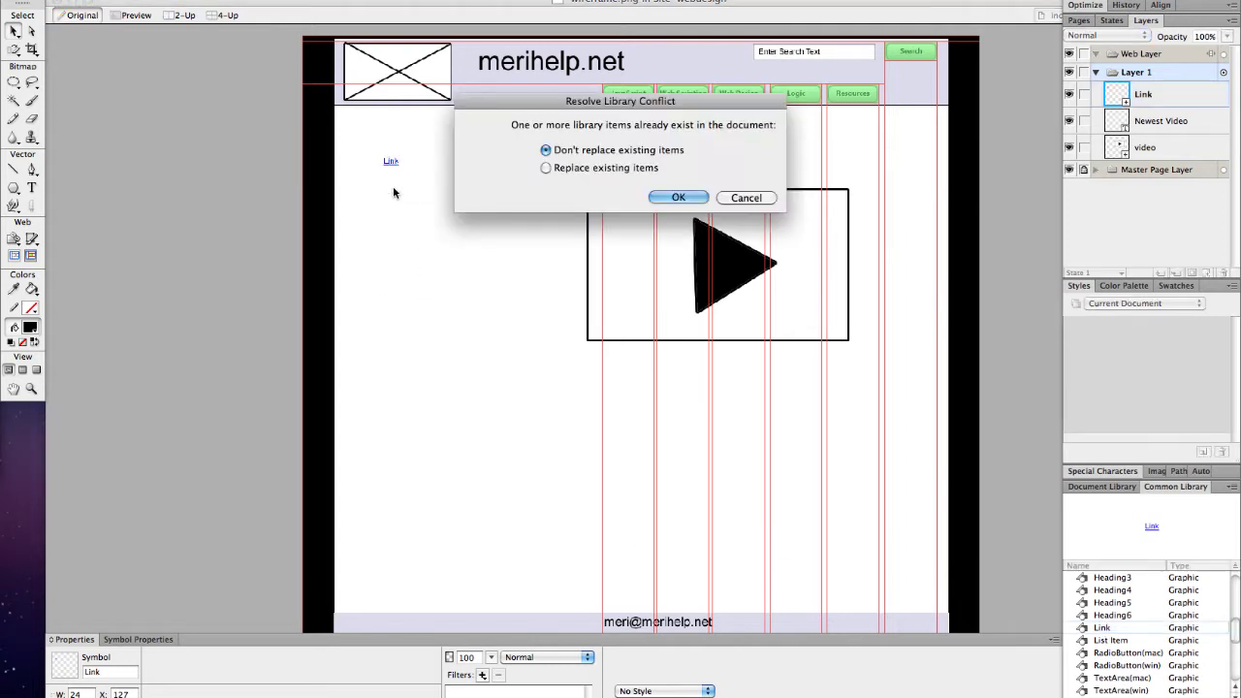
click(679, 198)
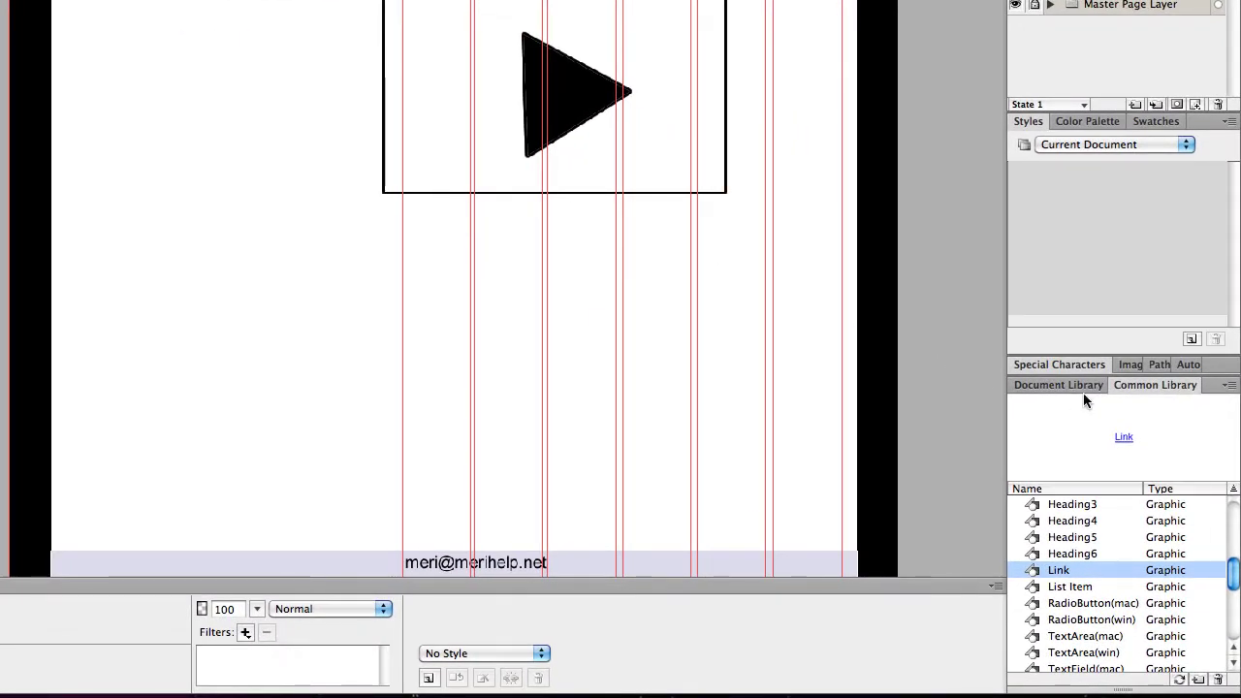
Step: Place two more Link symbols from the Document Library below the first two links
click(1083, 392)
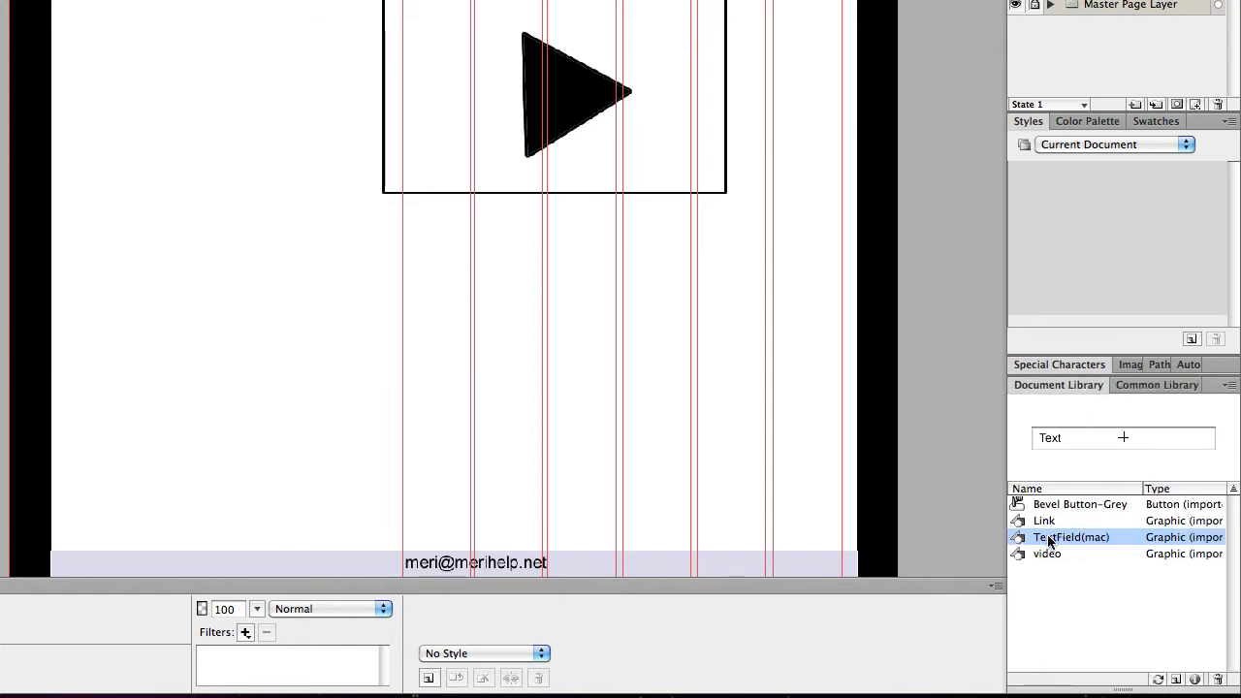
drag(1044, 522, 153, 42)
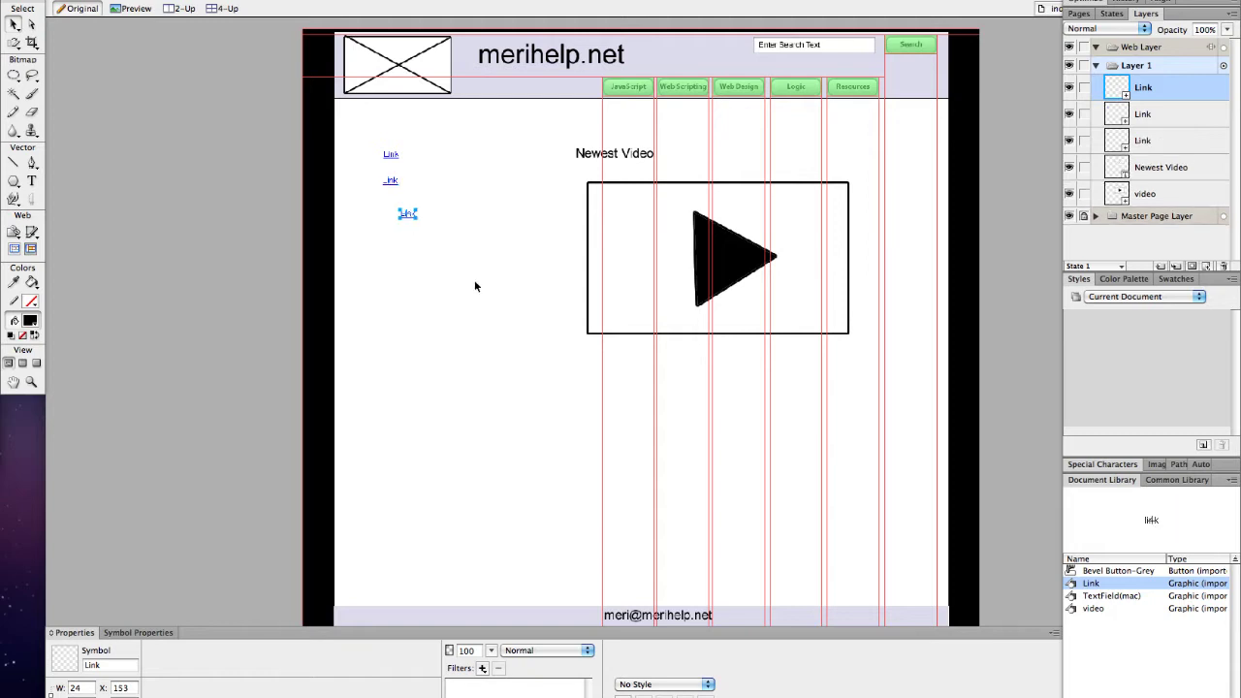
mouse_move(1093, 590)
mouse_down()
mouse_move(809, 574)
mouse_move(501, 439)
mouse_move(405, 266)
mouse_up()
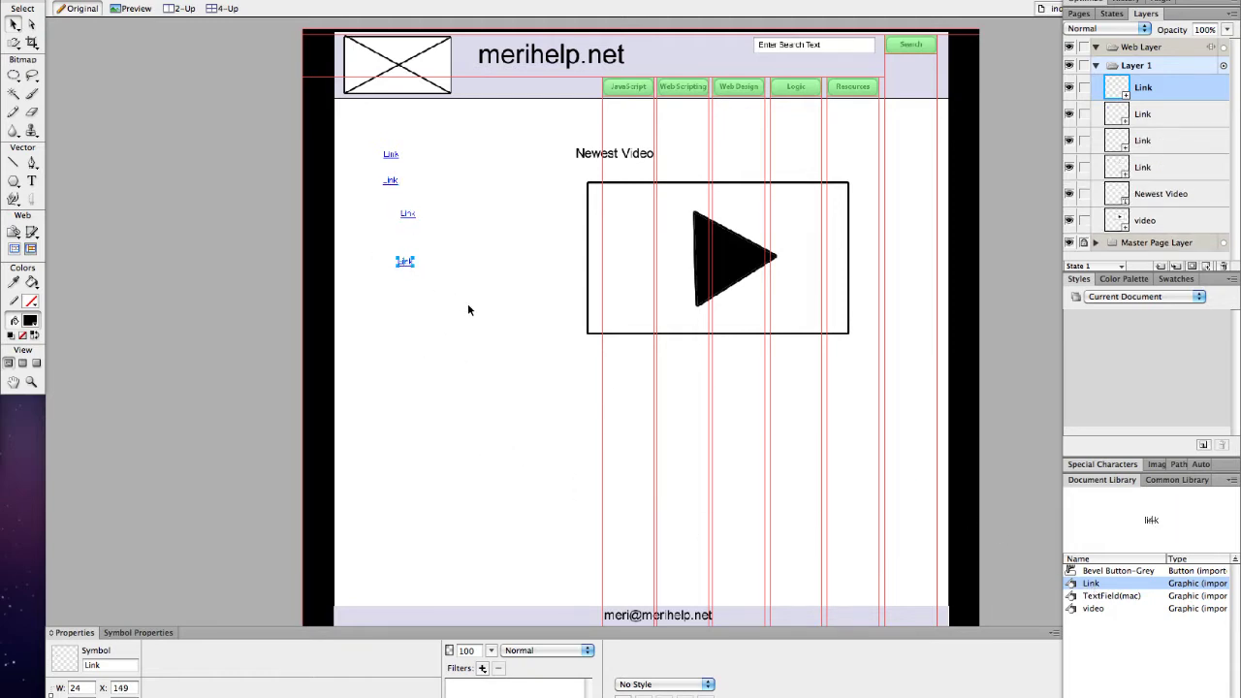
Step: Align the four links along their left edges and distribute them evenly by vertical center
mouse_move(476, 313)
mouse_down()
mouse_move(382, 188)
mouse_move(372, 128)
mouse_up()
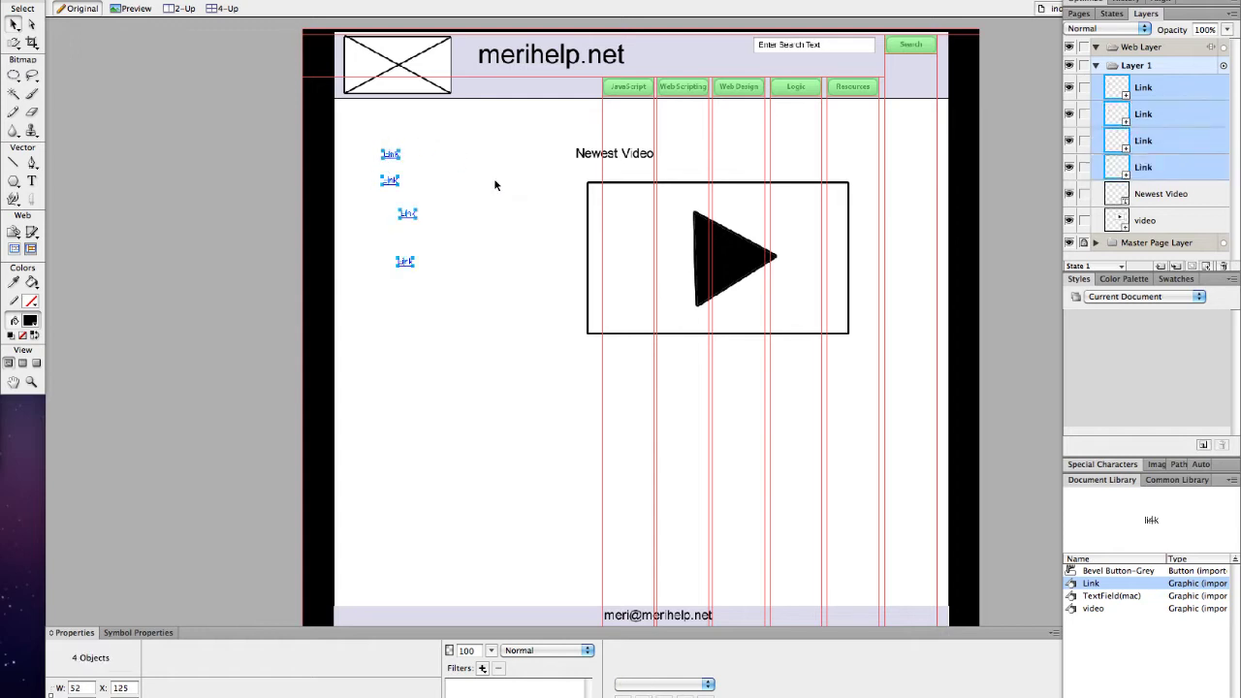
click(158, 634)
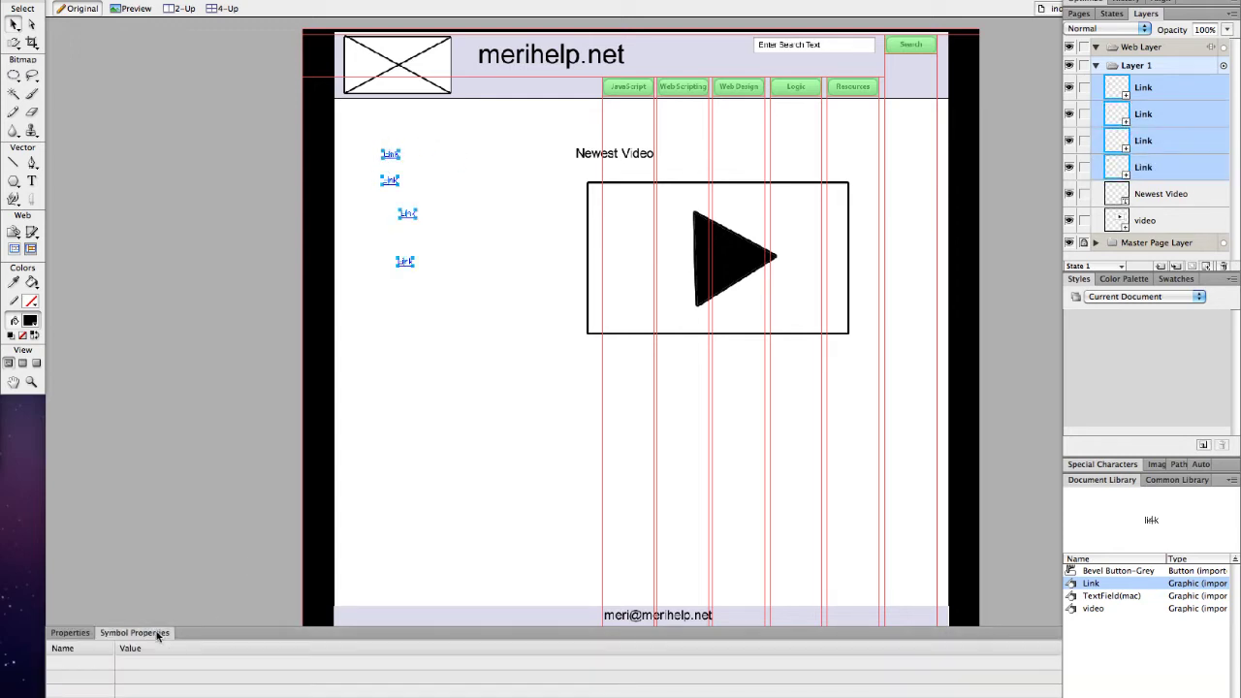
click(85, 631)
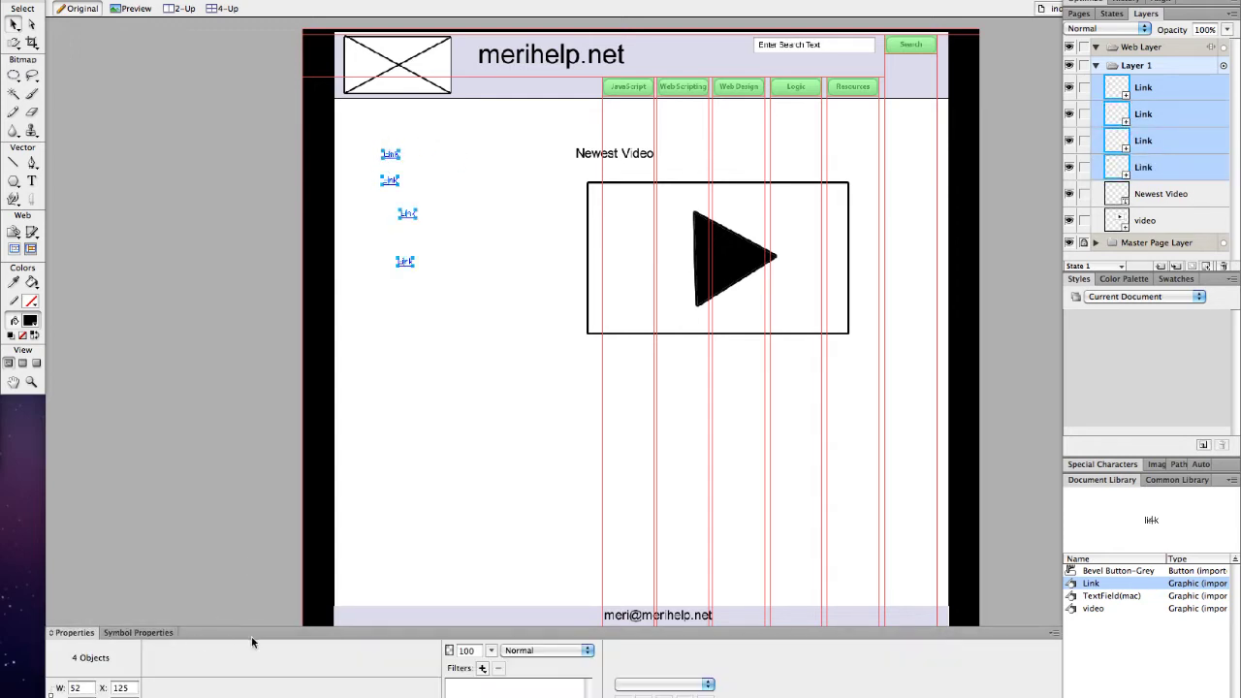
drag(262, 635, 263, 498)
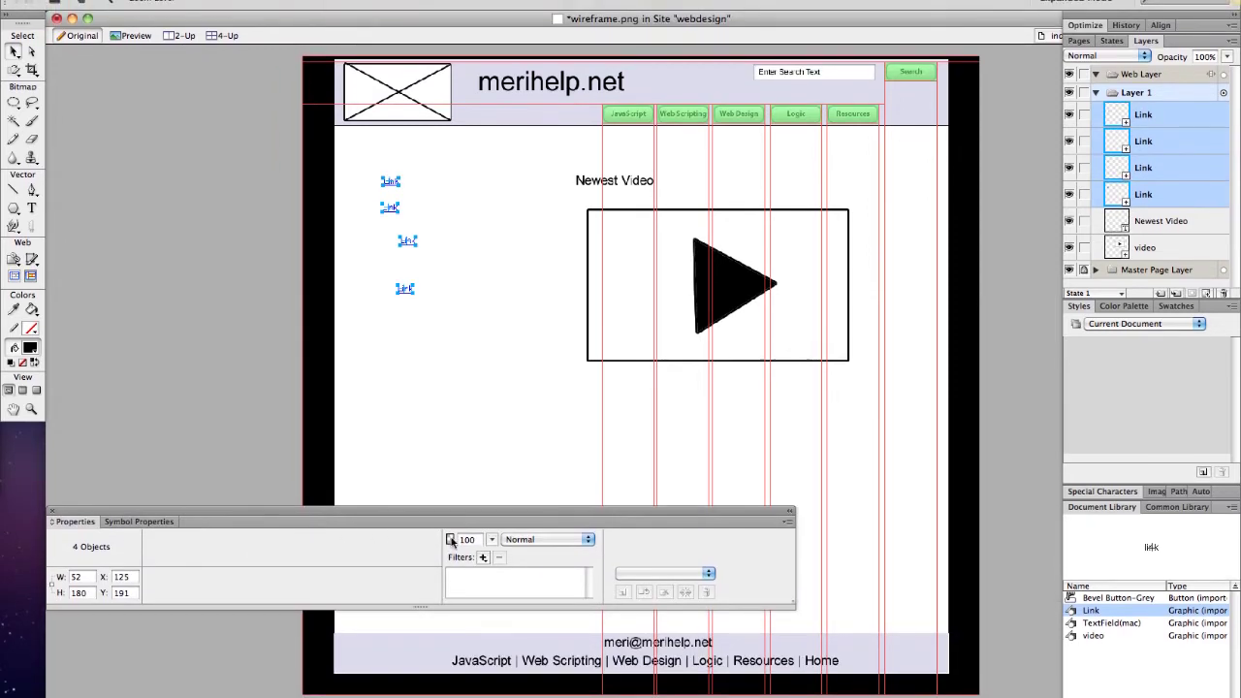
click(1160, 26)
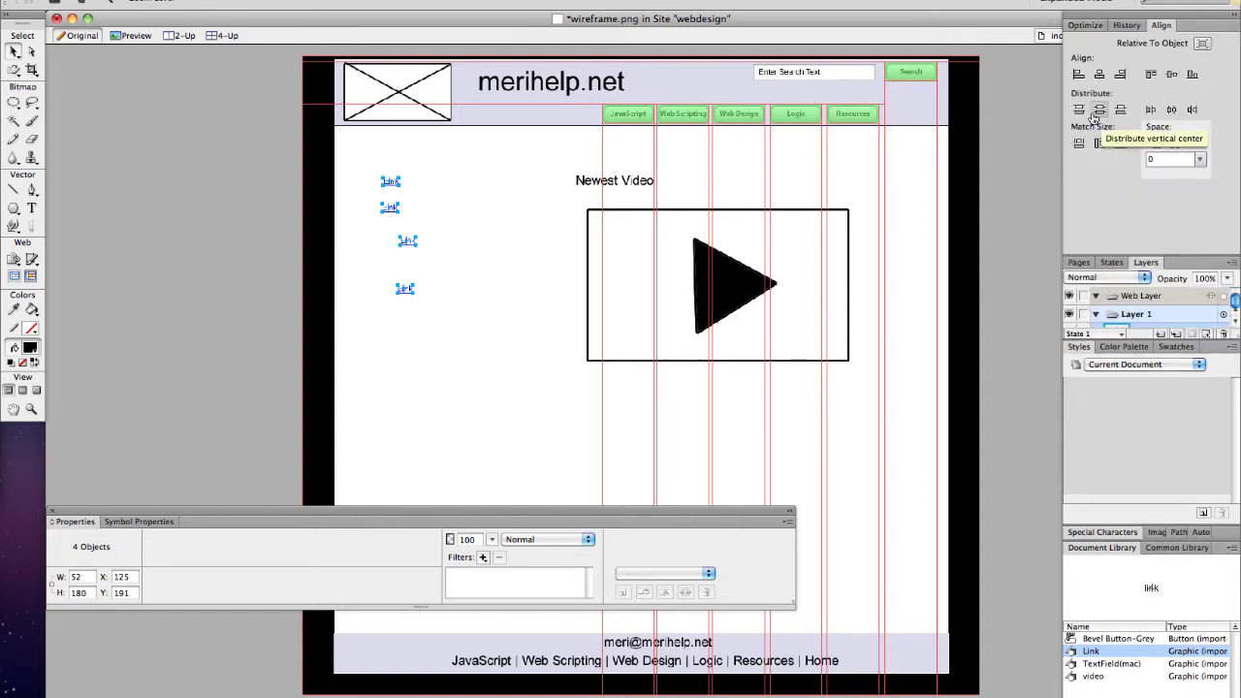
click(1079, 75)
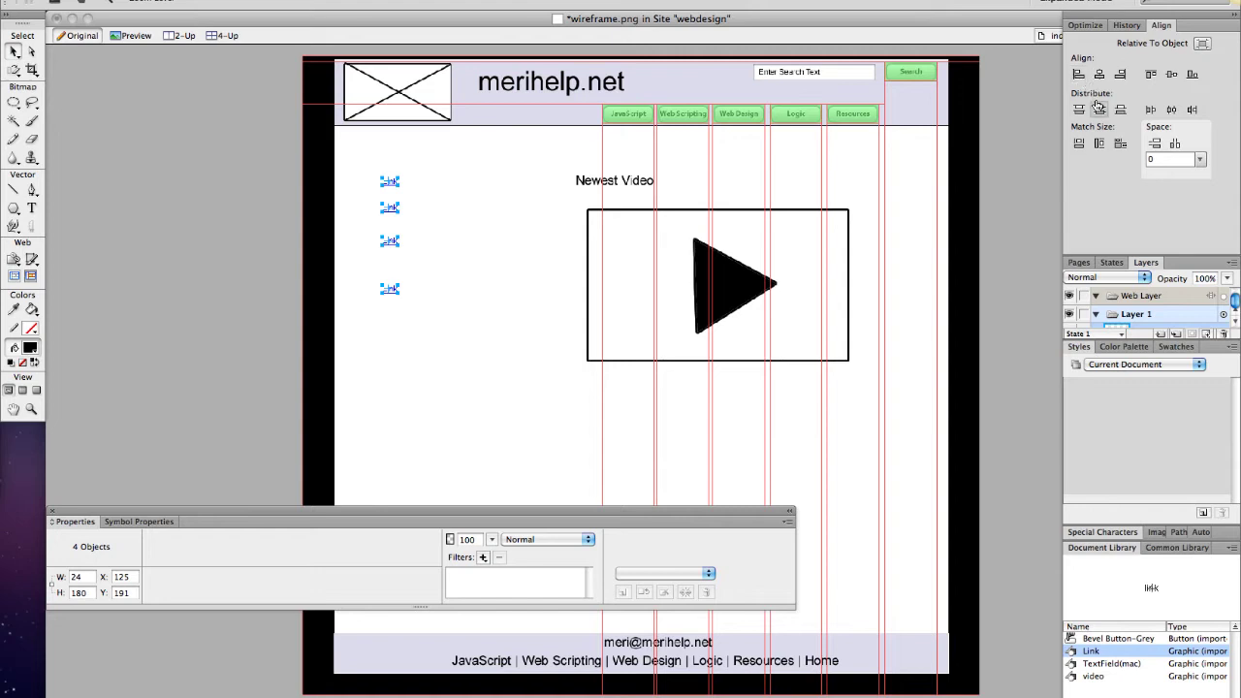
click(1100, 110)
click(484, 288)
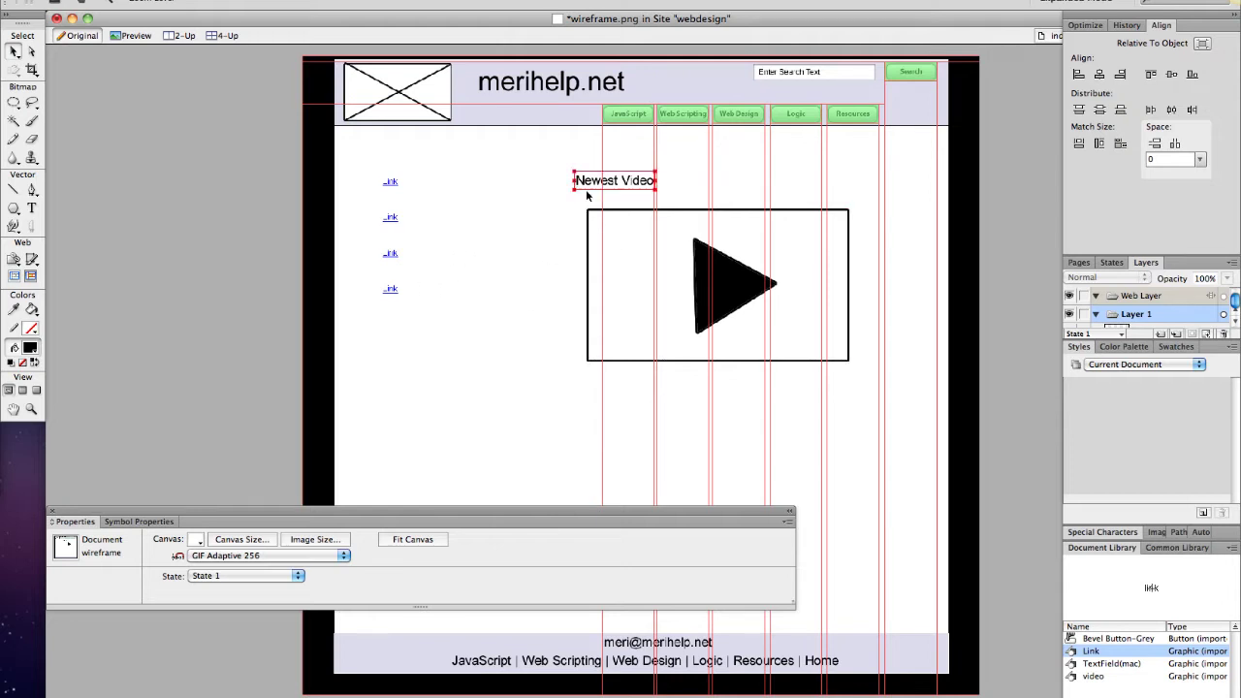
Step: Move the "Newest Video" text to about X 294, Y 175 and the video symbol to about X 345, Y 236
drag(586, 178, 503, 179)
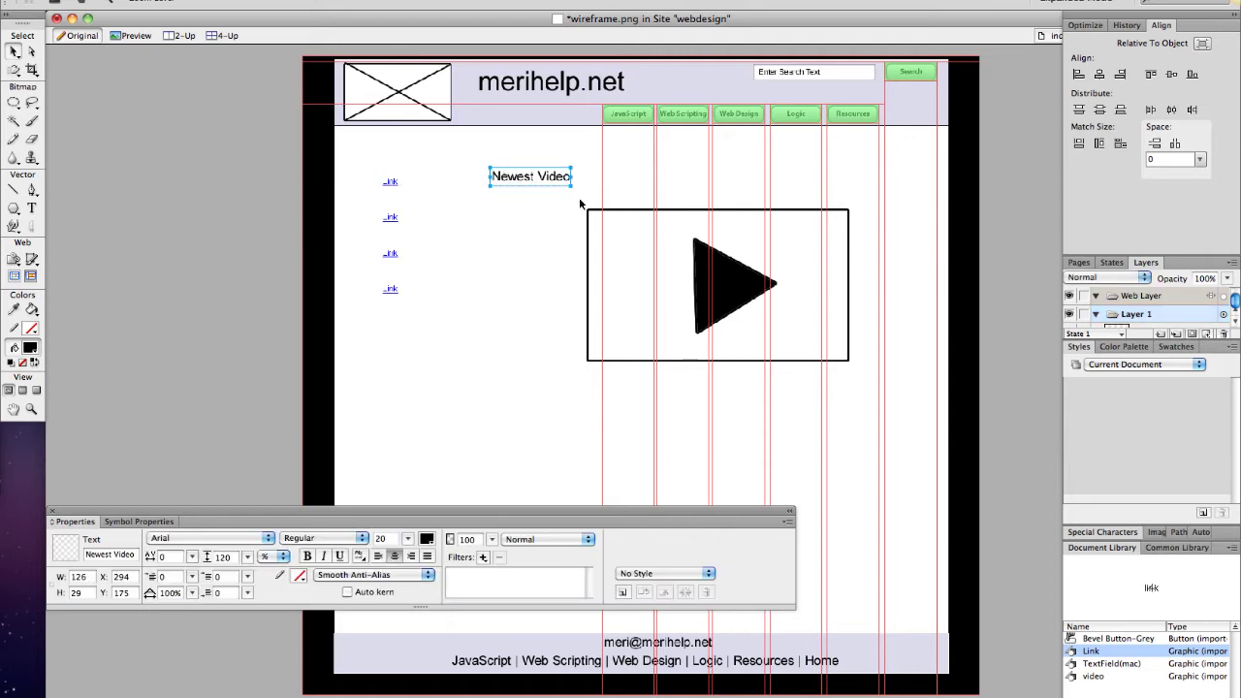
drag(609, 226, 560, 222)
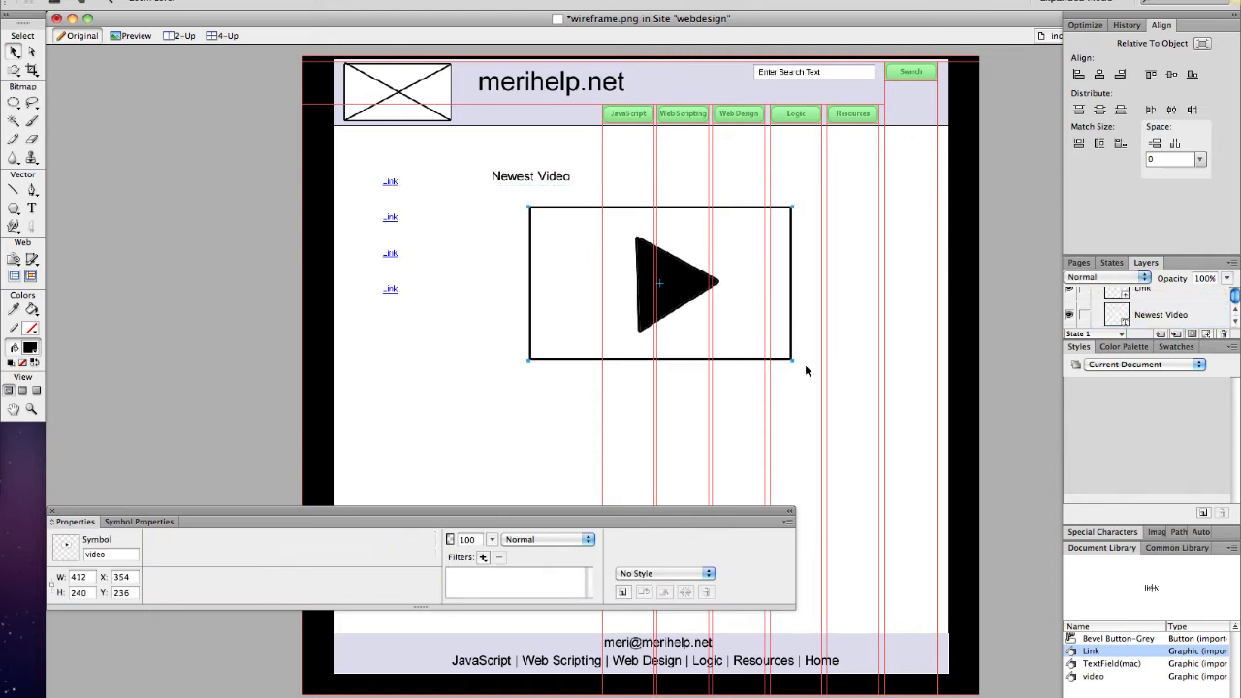
mouse_move(791, 361)
mouse_down()
mouse_move(843, 379)
mouse_move(785, 362)
mouse_up()
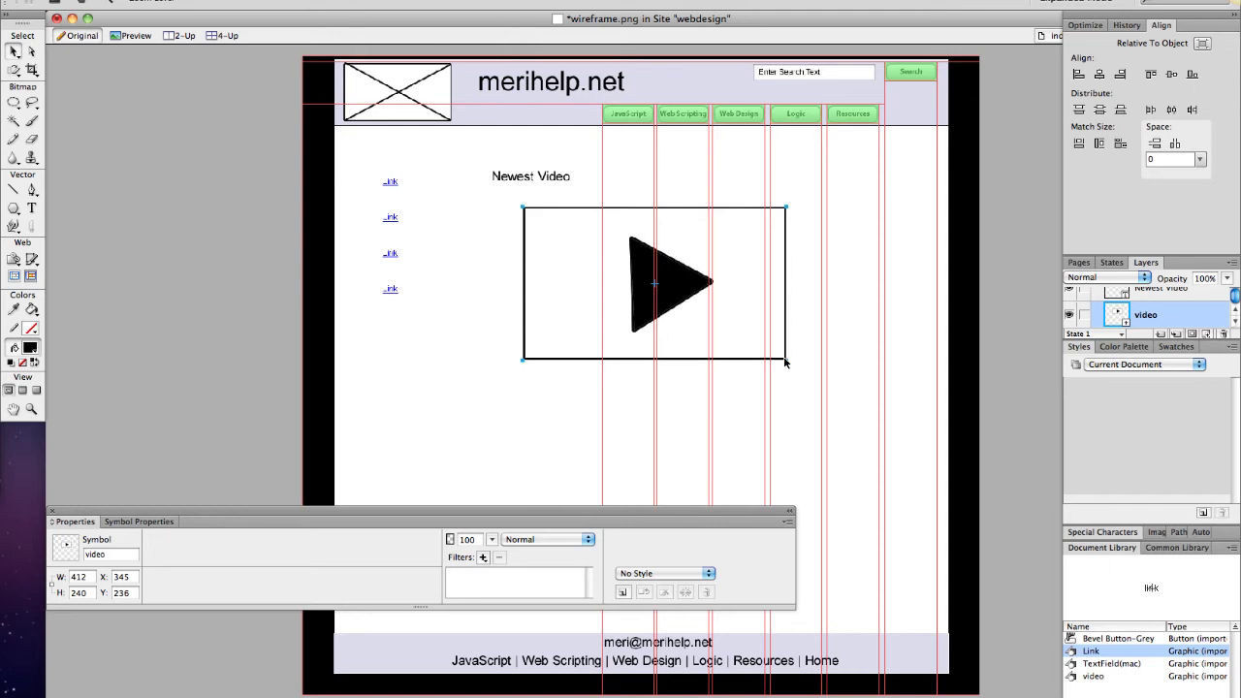
click(14, 72)
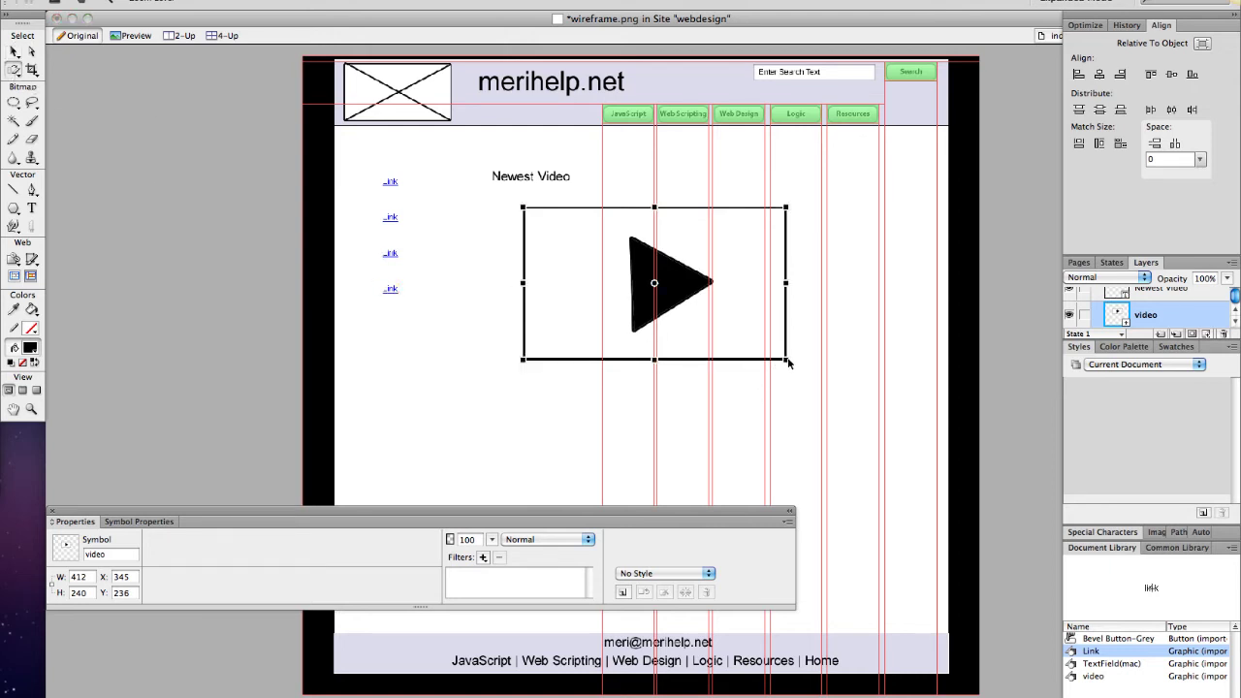
mouse_move(788, 363)
mouse_down()
mouse_move(834, 359)
mouse_move(795, 376)
mouse_up()
key(super+z)
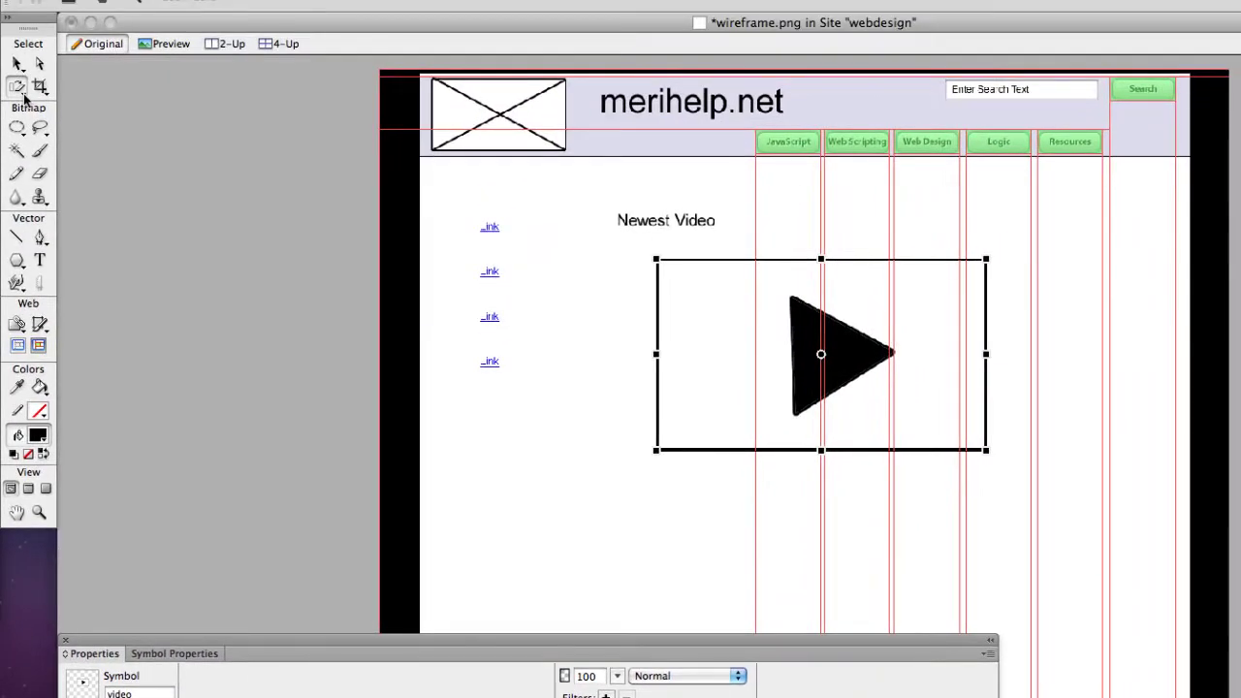
Step: Scale the video symbol up to about 547 by 319, at about X 330, Y 222, under the "Newest Video" heading
click(24, 94)
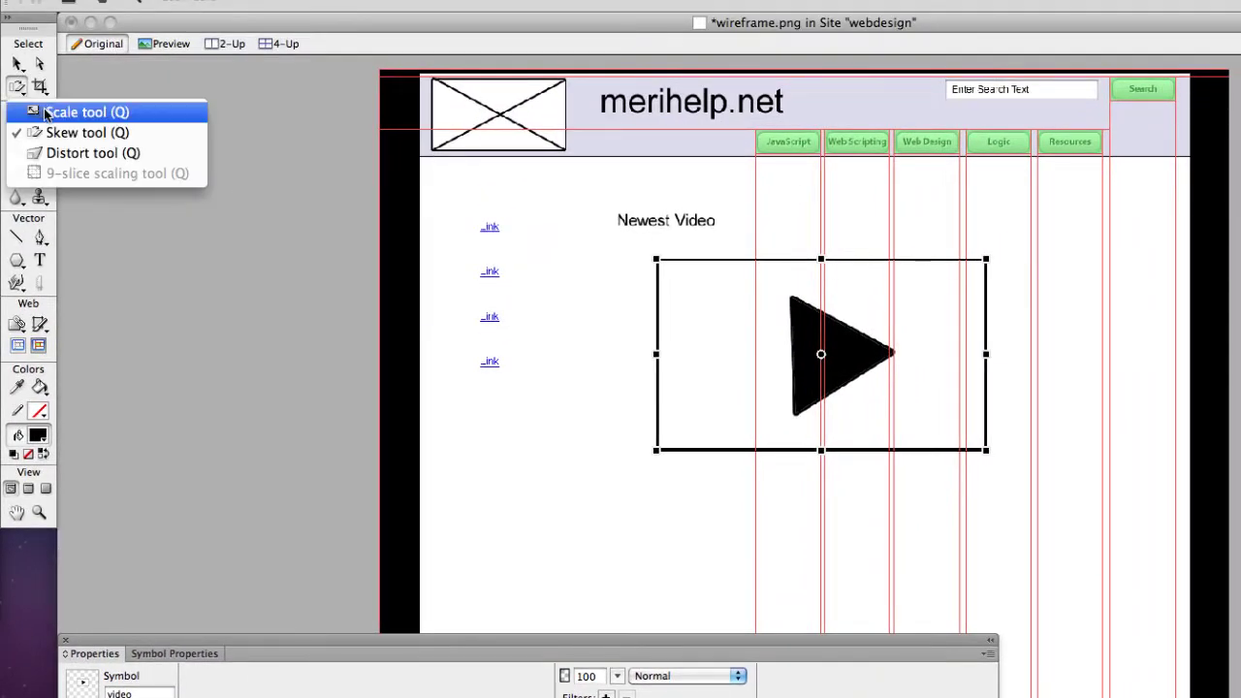
click(39, 111)
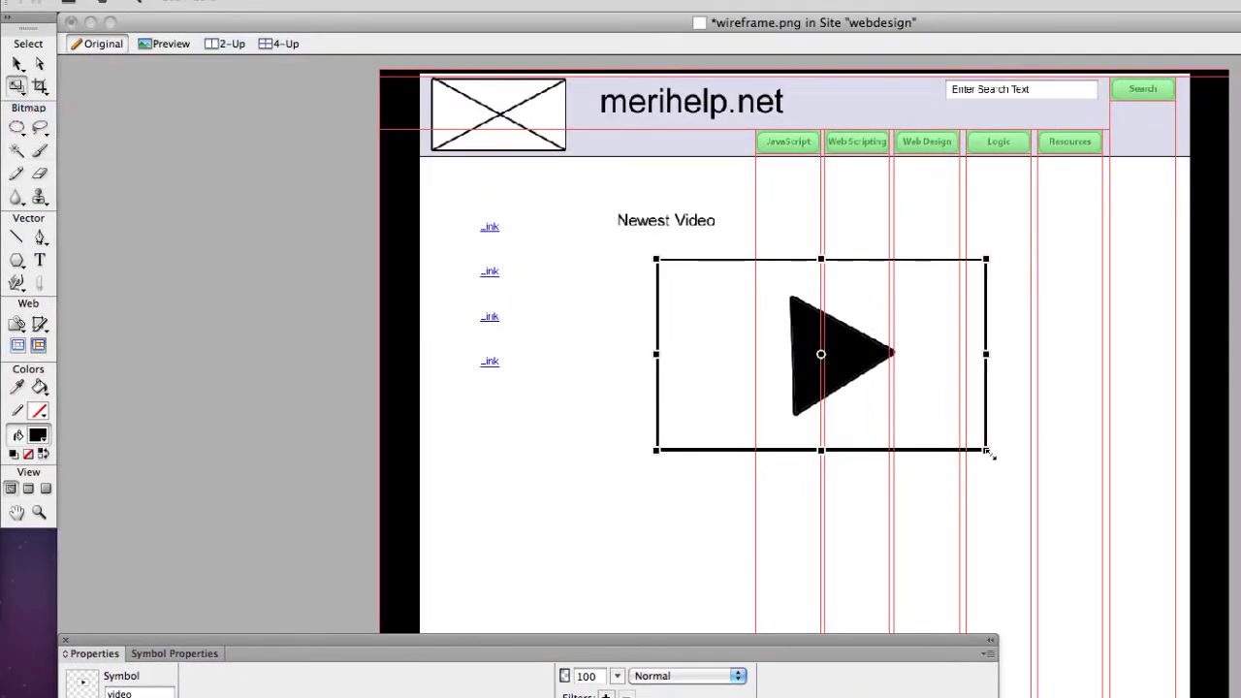
drag(986, 450, 1090, 523)
drag(984, 466, 969, 451)
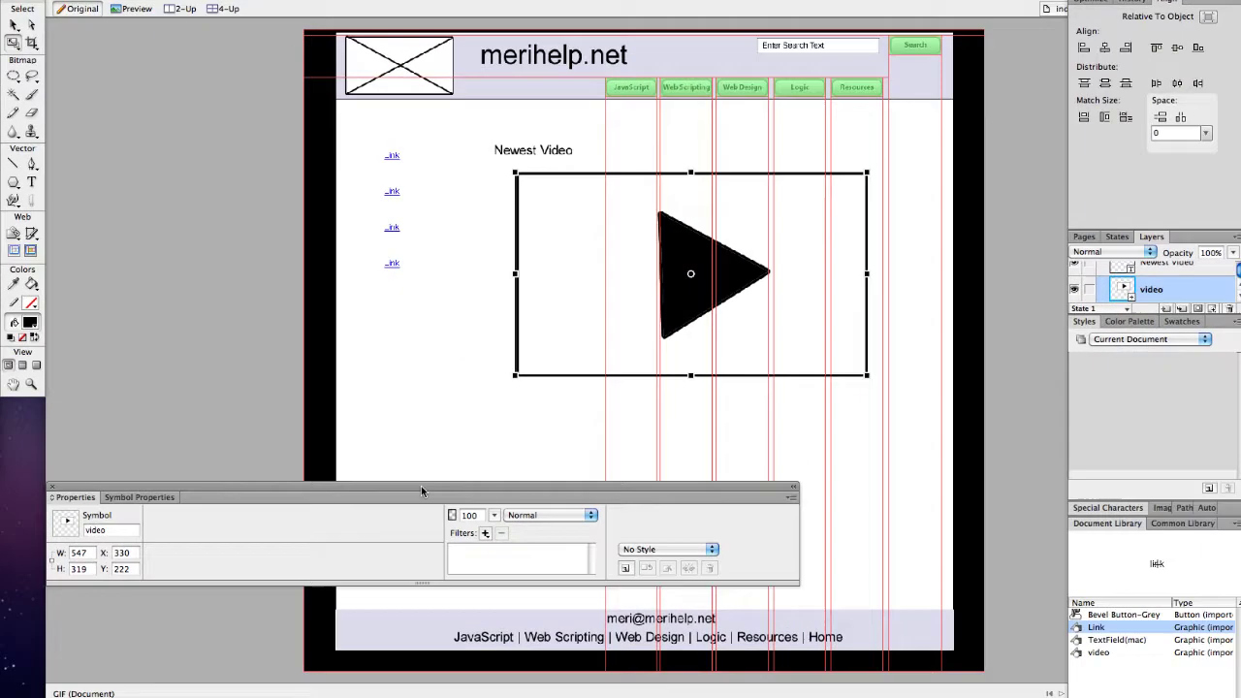
Step: Draw four horizontal placeholder text lines below the video, starting at X 118, about 578, 501, 536 and 452 wide
drag(421, 484, 436, 570)
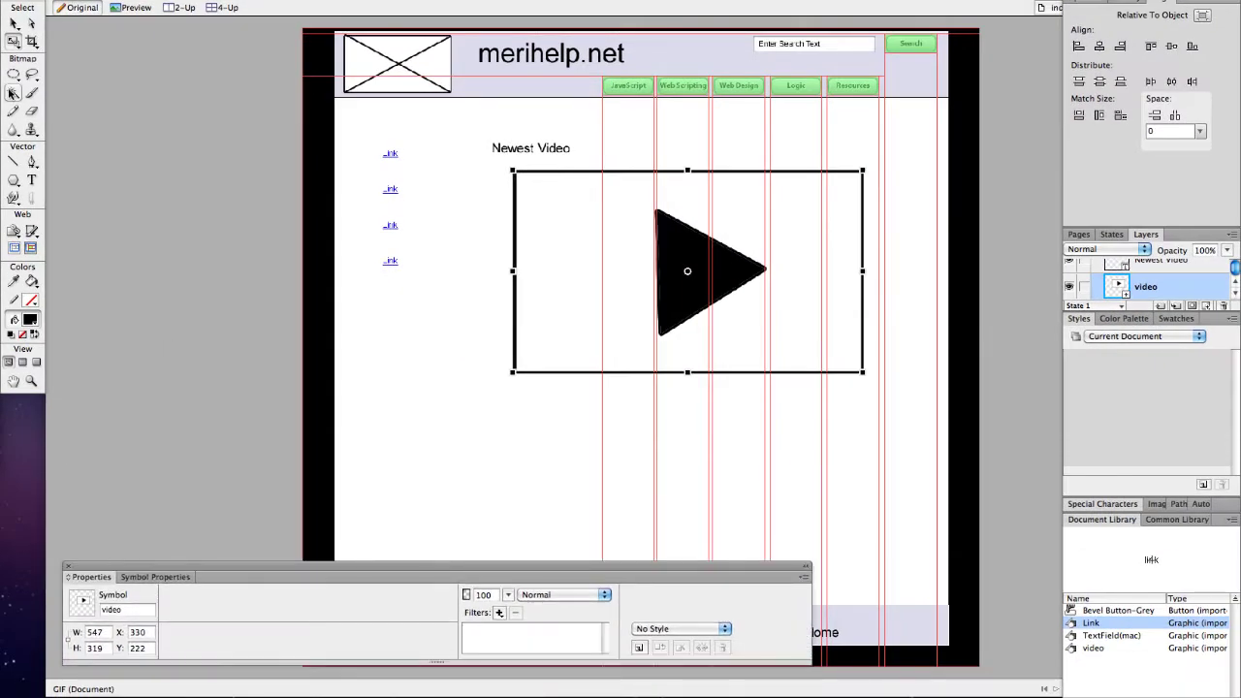
click(13, 162)
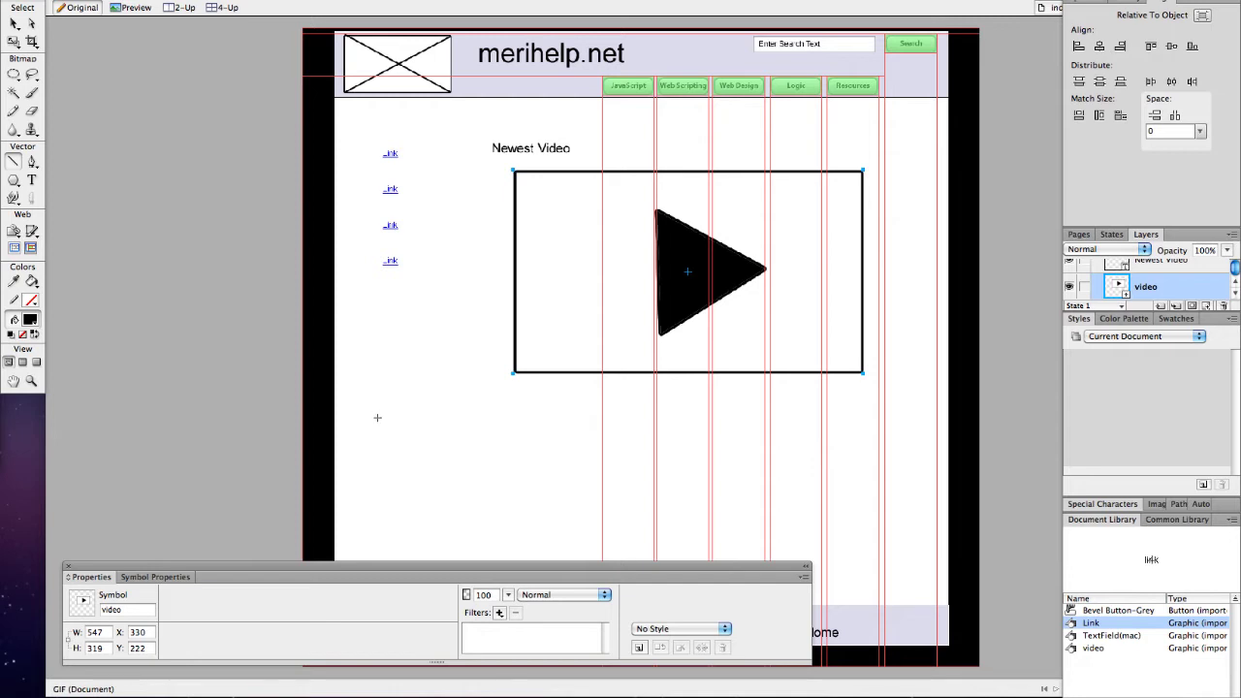
drag(377, 416, 746, 418)
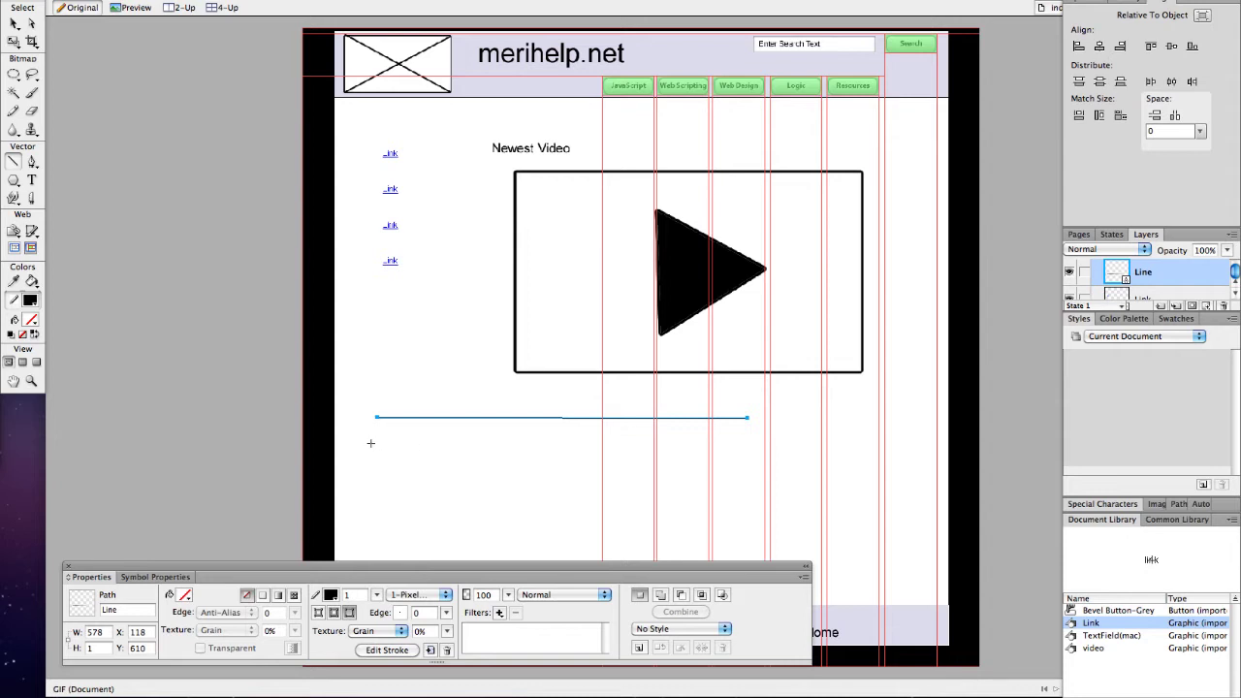
drag(377, 434, 698, 435)
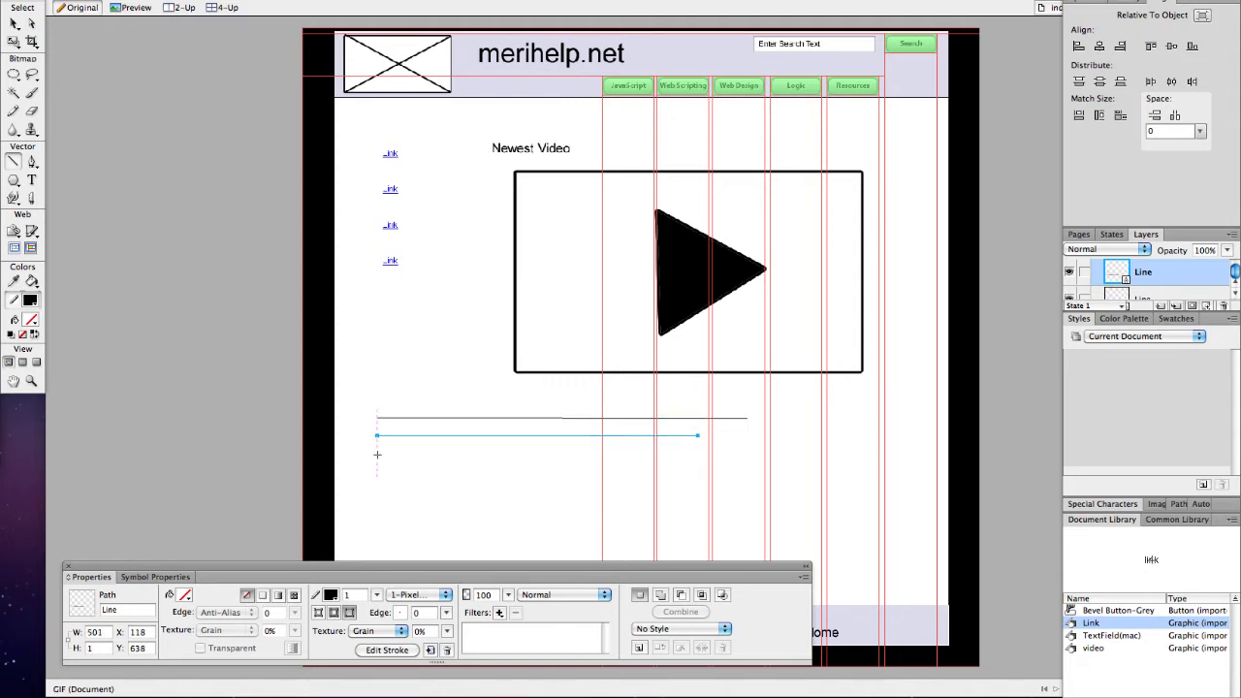
mouse_move(378, 454)
mouse_down()
mouse_move(501, 468)
mouse_move(720, 453)
mouse_up()
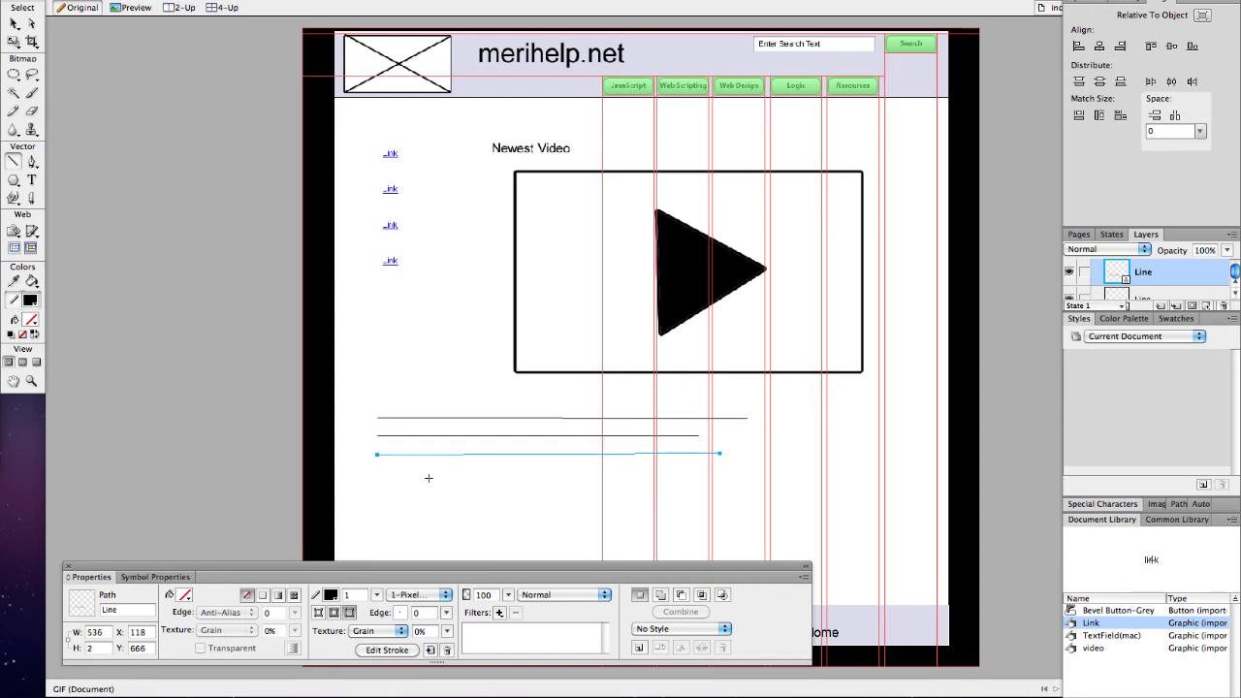
drag(379, 470, 667, 470)
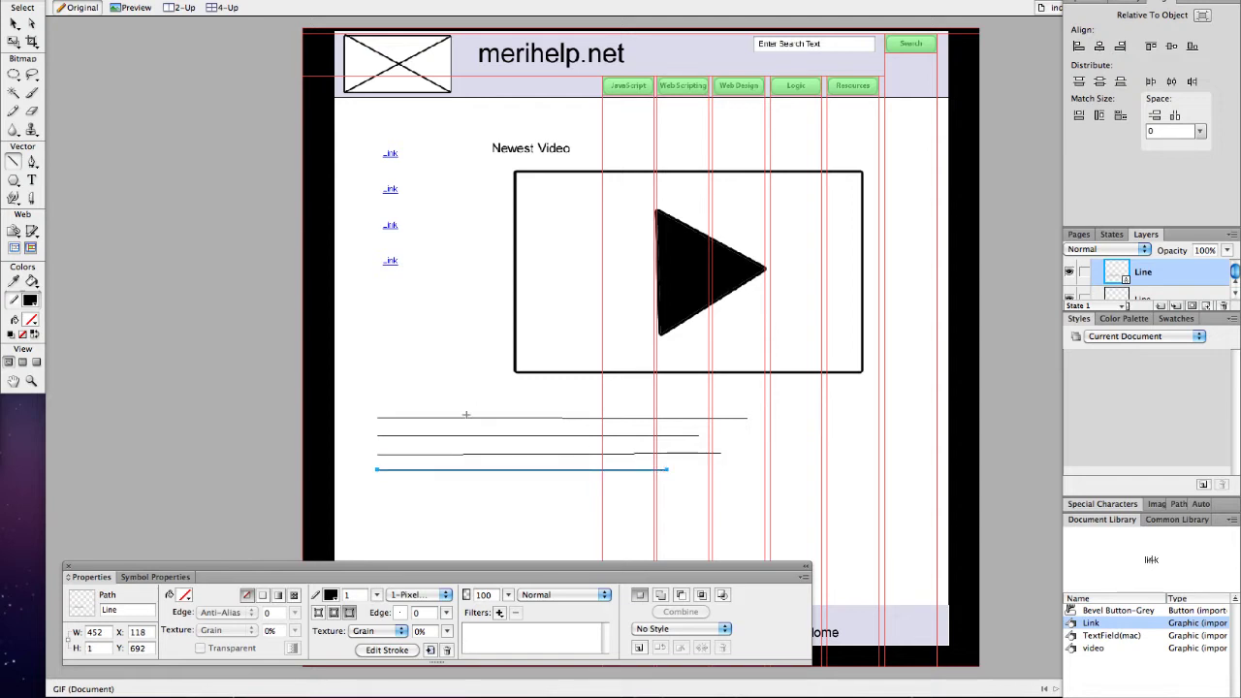
Step: Distribute the four placeholder lines evenly in height and set their stroke width to 4
click(13, 23)
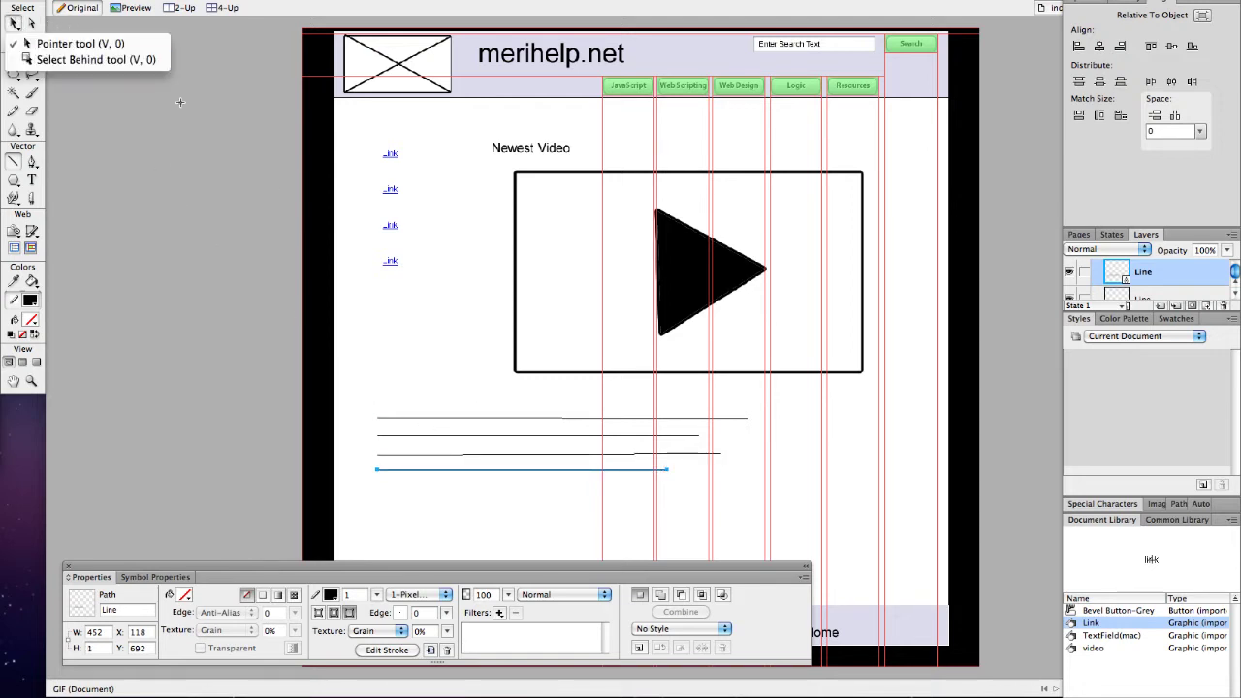
click(81, 44)
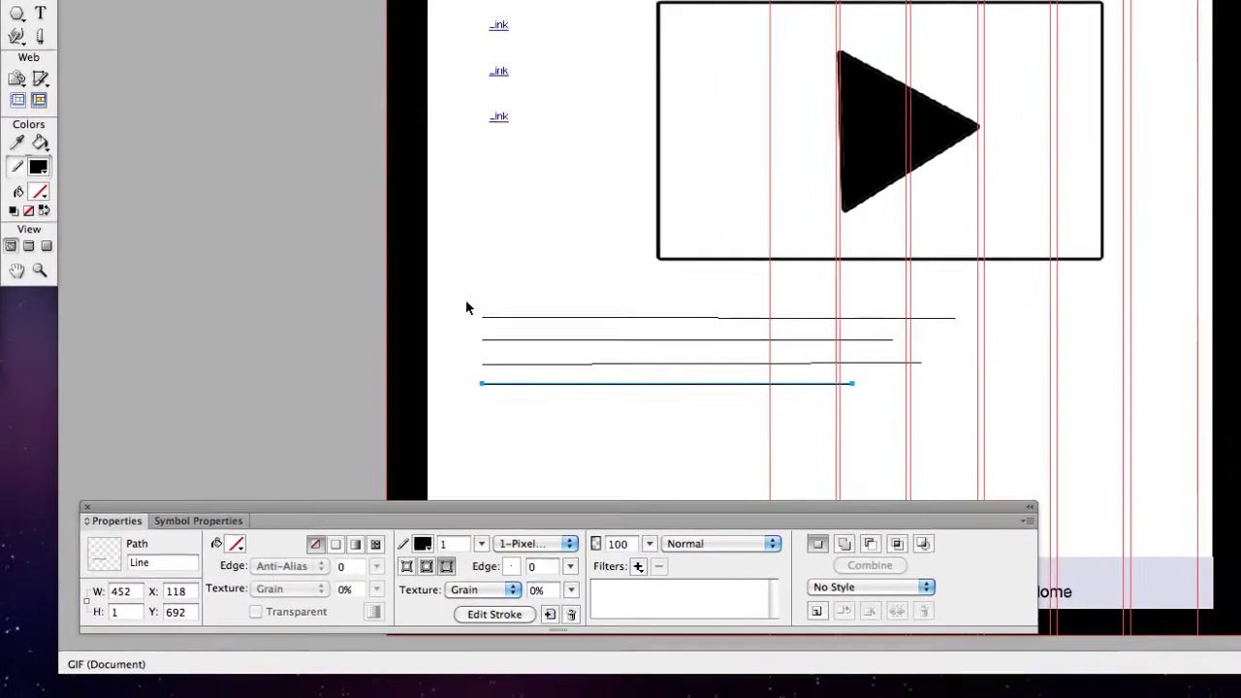
drag(365, 403, 753, 499)
drag(988, 413, 1020, 416)
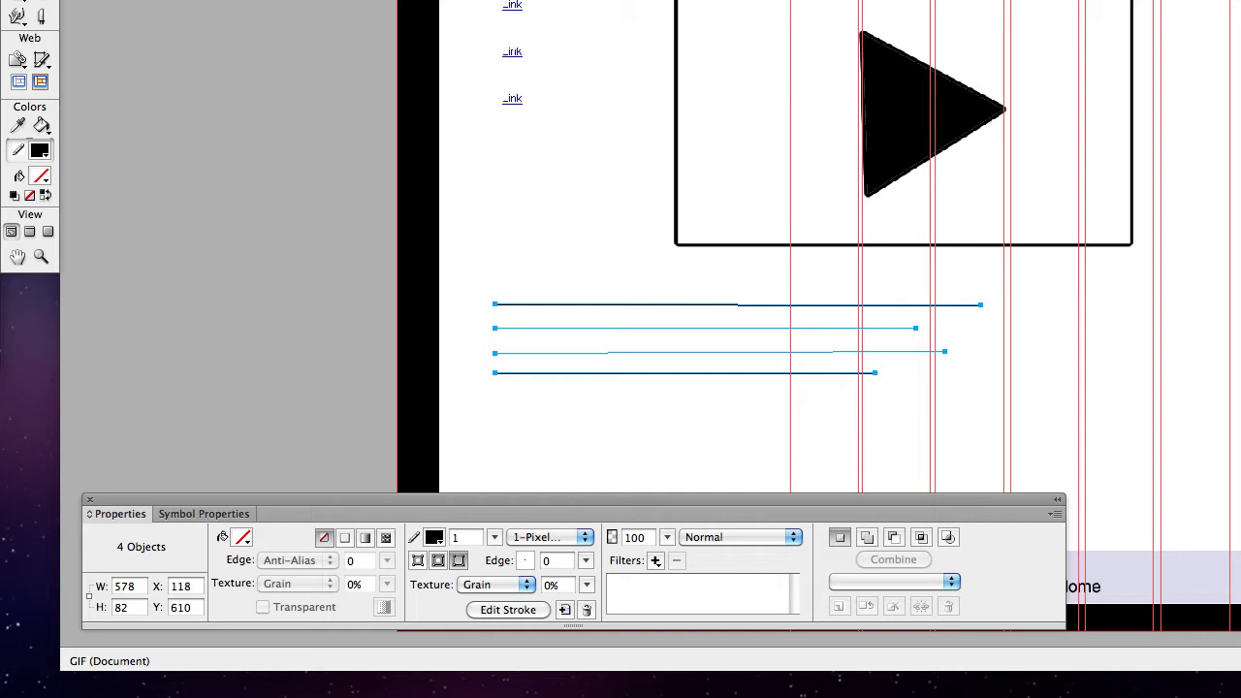
key(super+alt+shift+7)
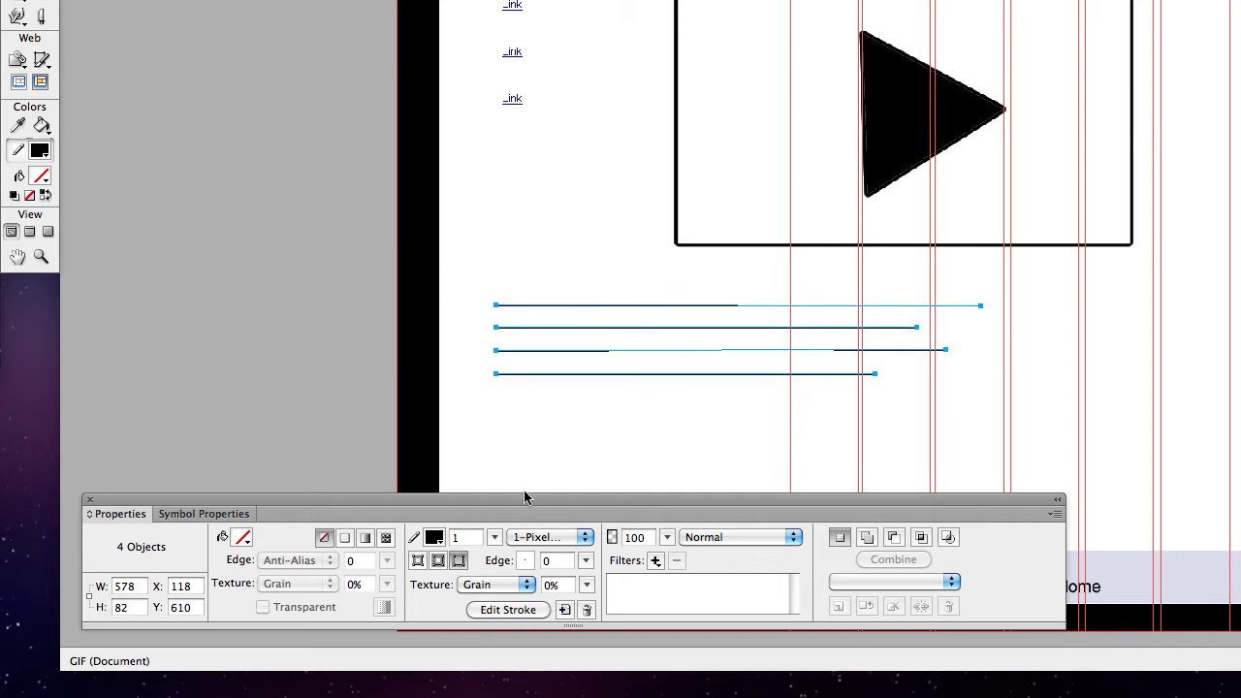
click(466, 537)
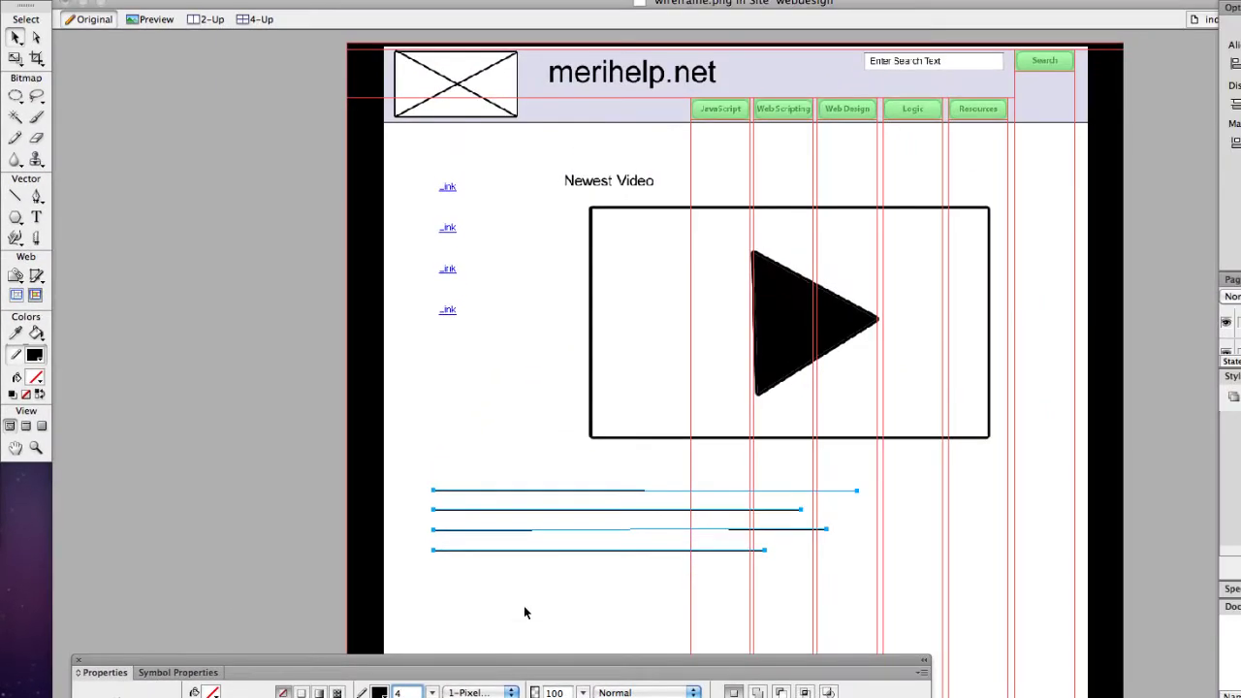
click(600, 438)
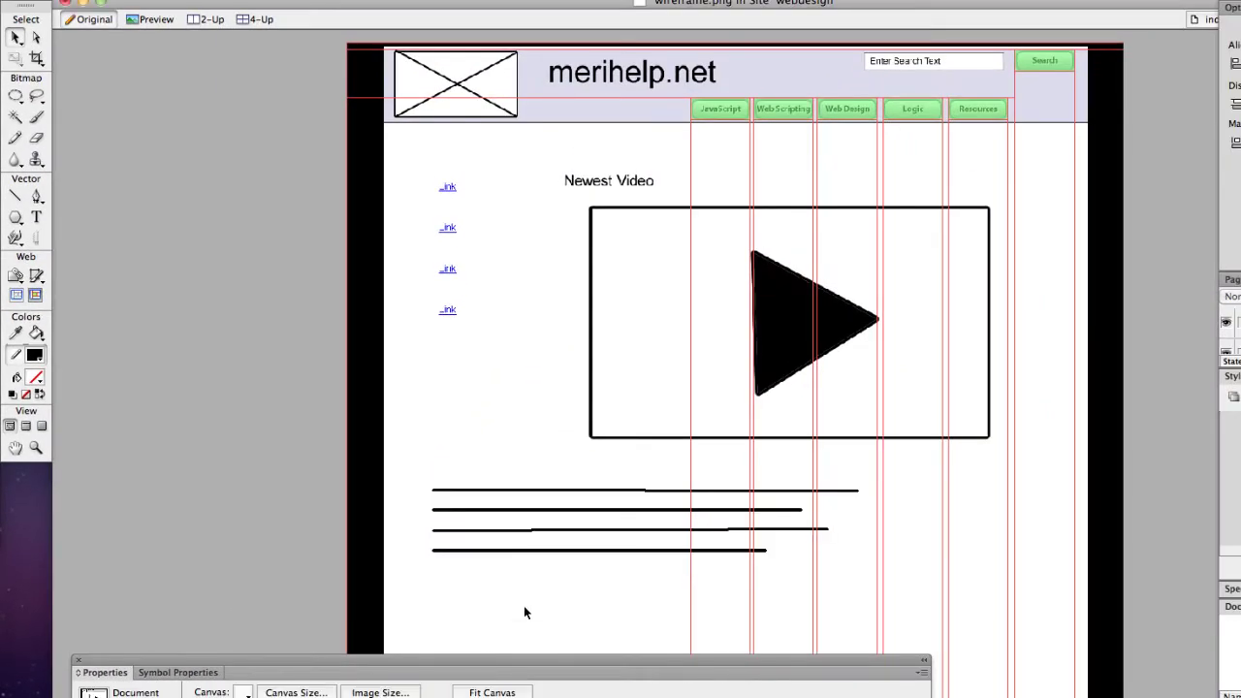
Step: Delete the two crooked placeholder lines, the third and the first in the group
click(625, 529)
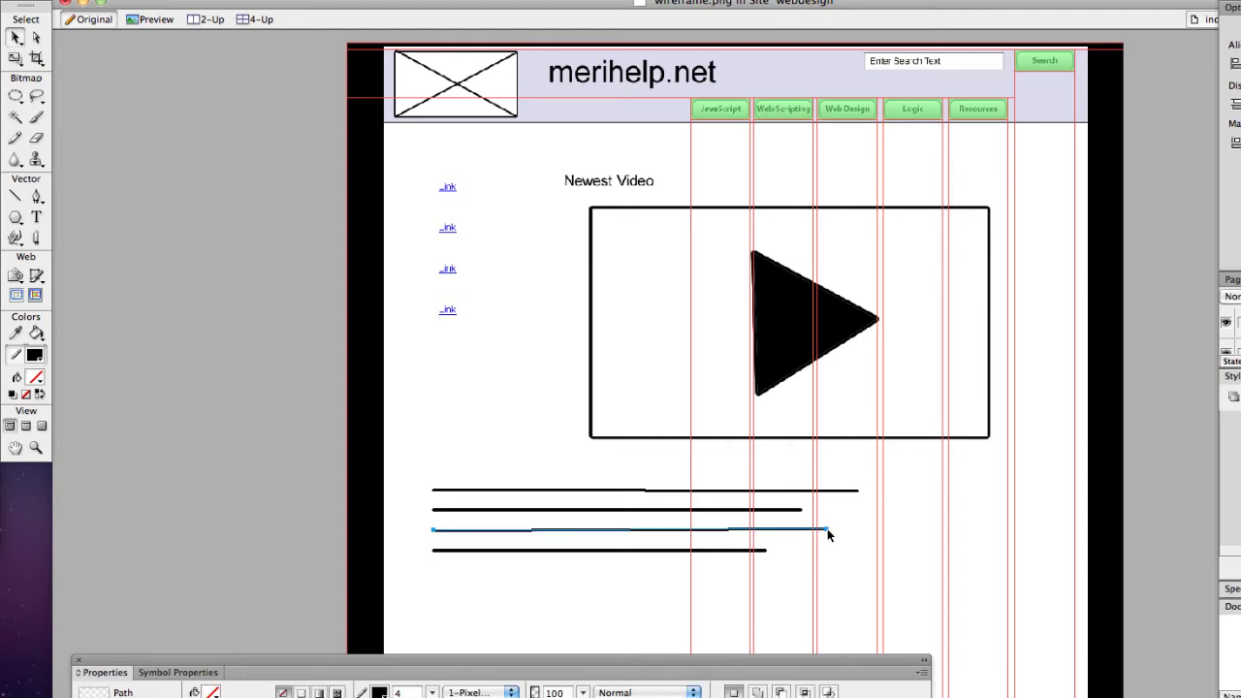
drag(827, 528, 827, 535)
key(Delete)
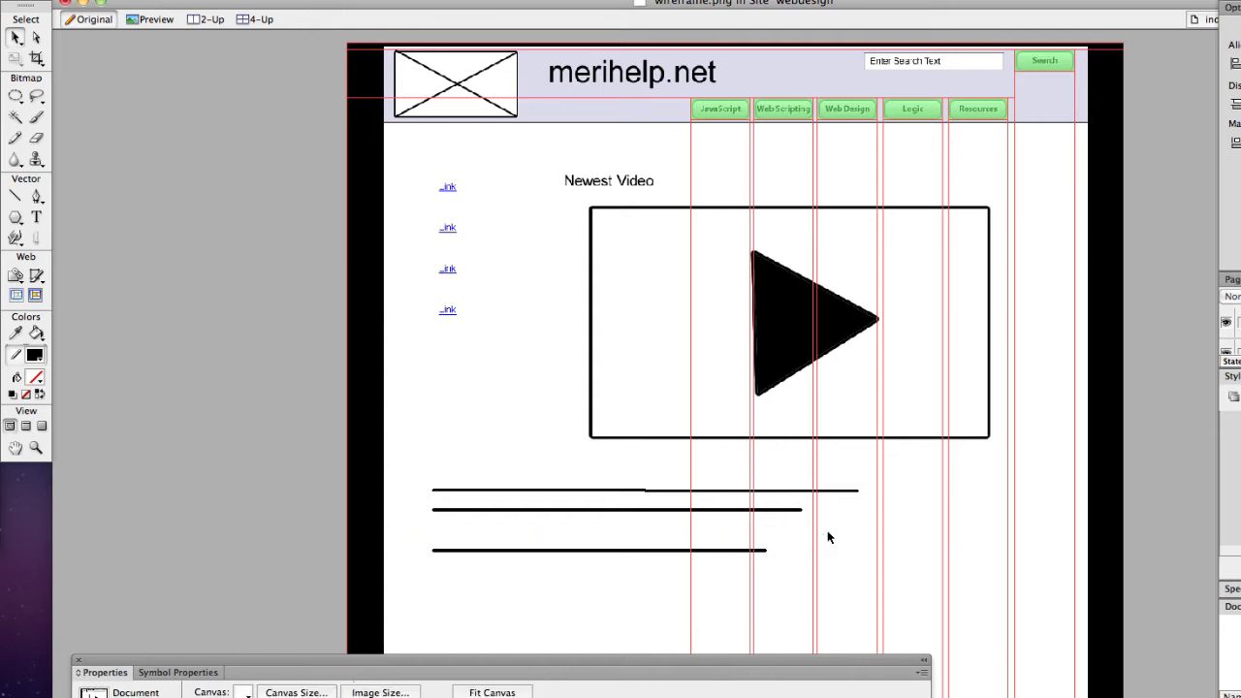
click(833, 490)
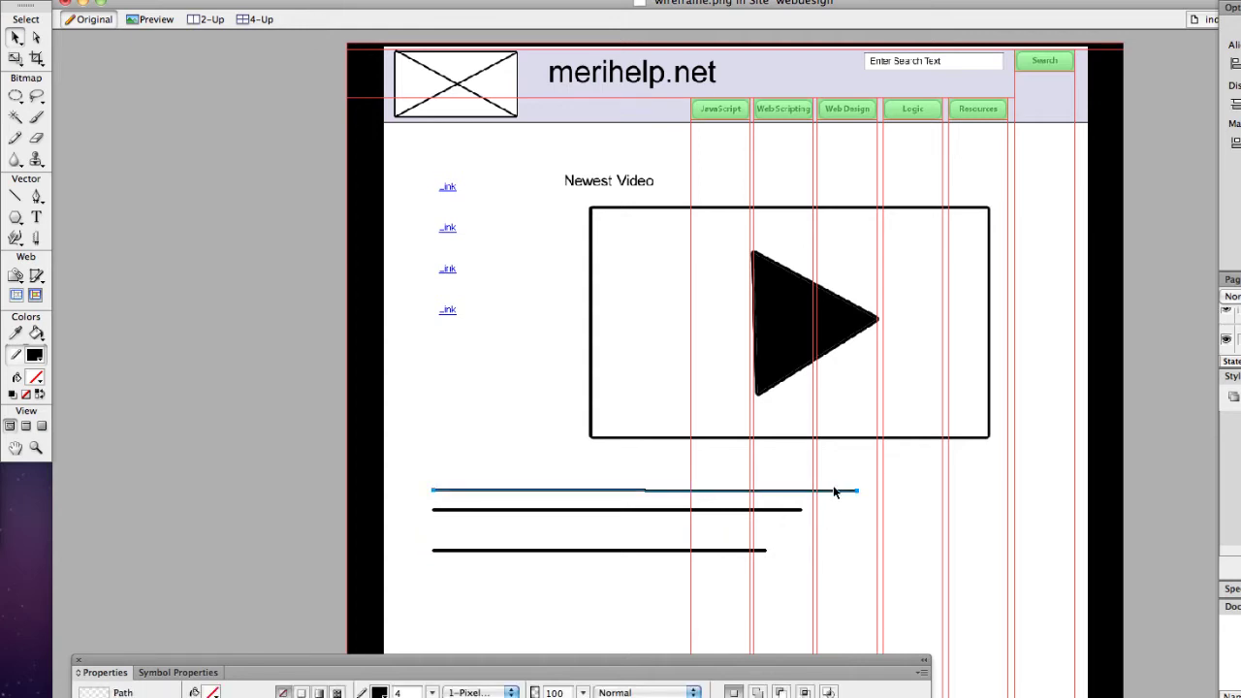
key(Delete)
click(16, 195)
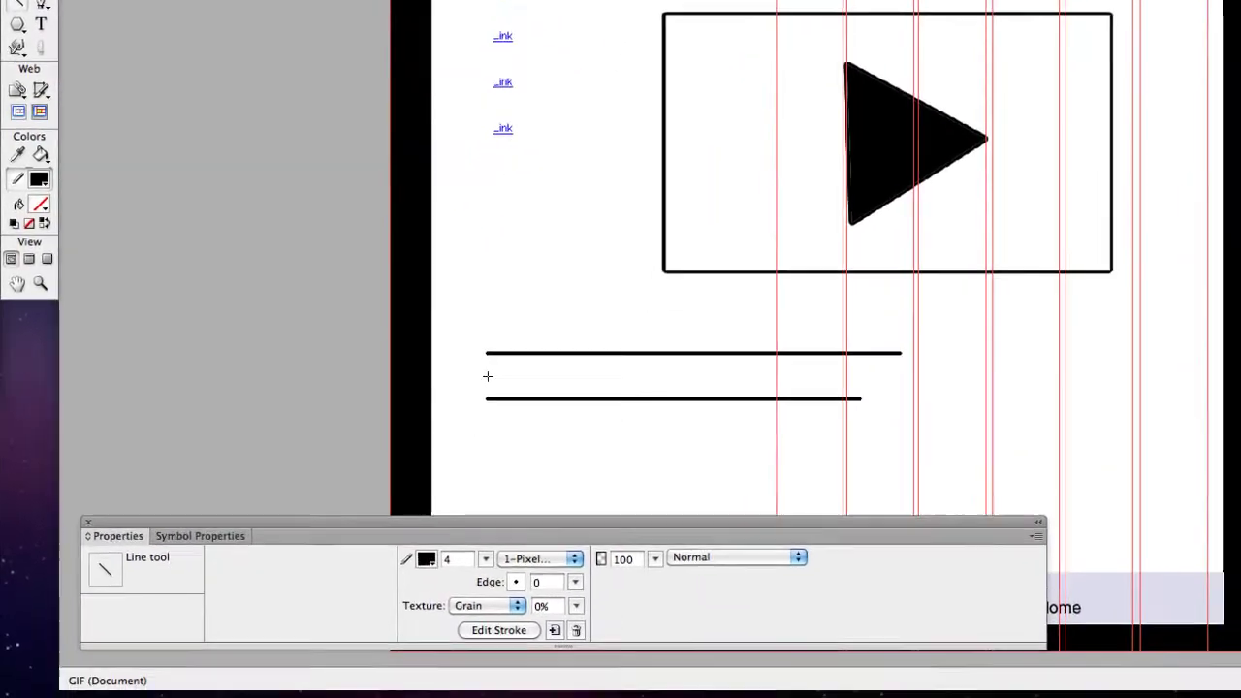
right_click(433, 517)
click(728, 346)
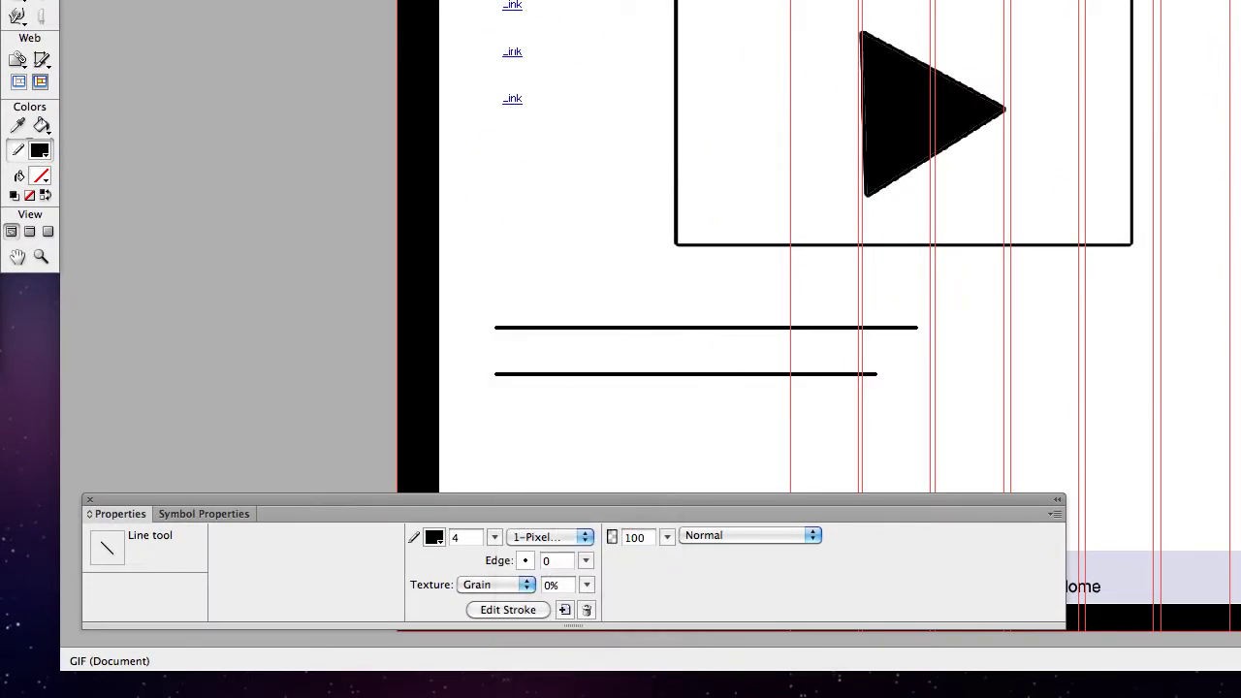
right_click(490, 335)
key(Escape)
key(v)
drag(572, 347, 867, 347)
key(n)
right_click(498, 350)
click(719, 354)
right_click(498, 351)
click(450, 326)
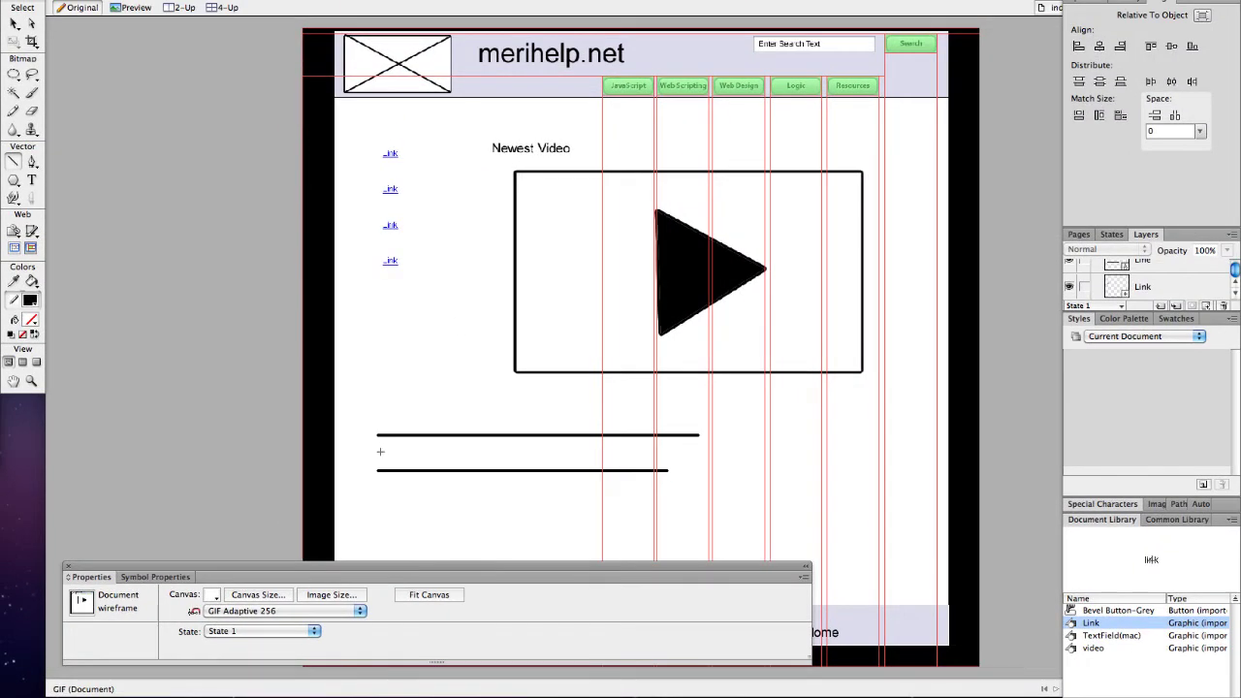
Step: Draw a line about 432 wide between the two remaining lines and a short line about 205 wide below them
key(n)
drag(379, 453, 654, 453)
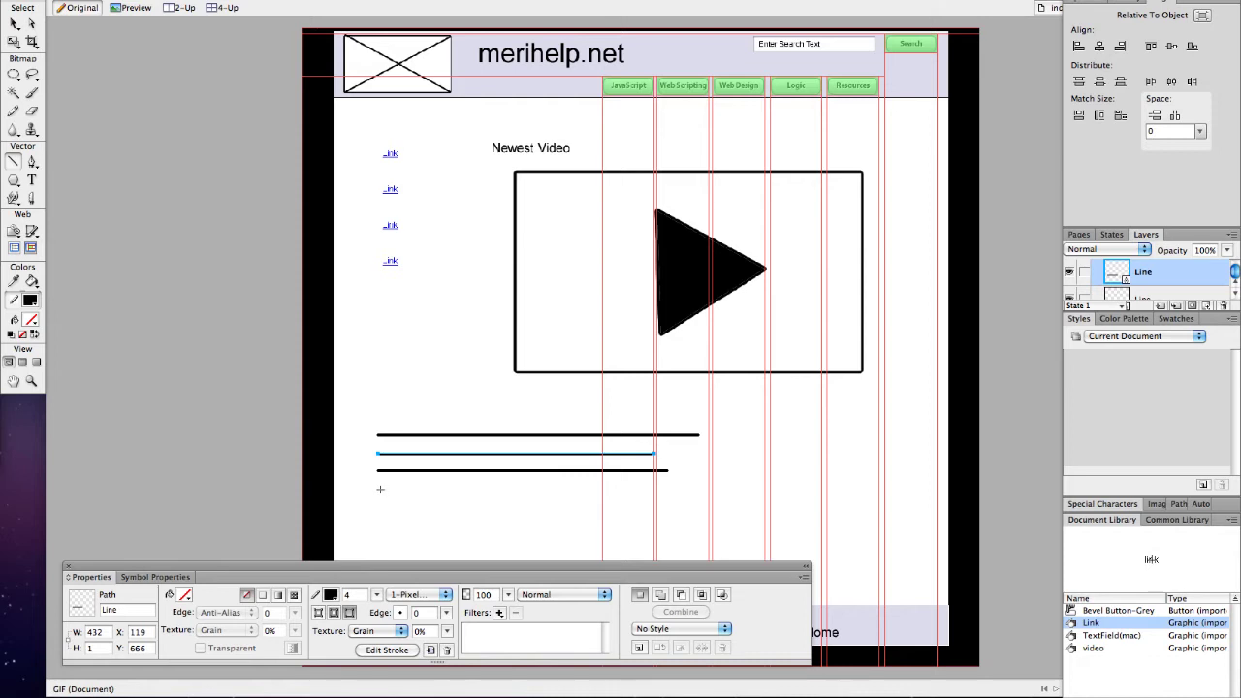
drag(380, 489, 513, 488)
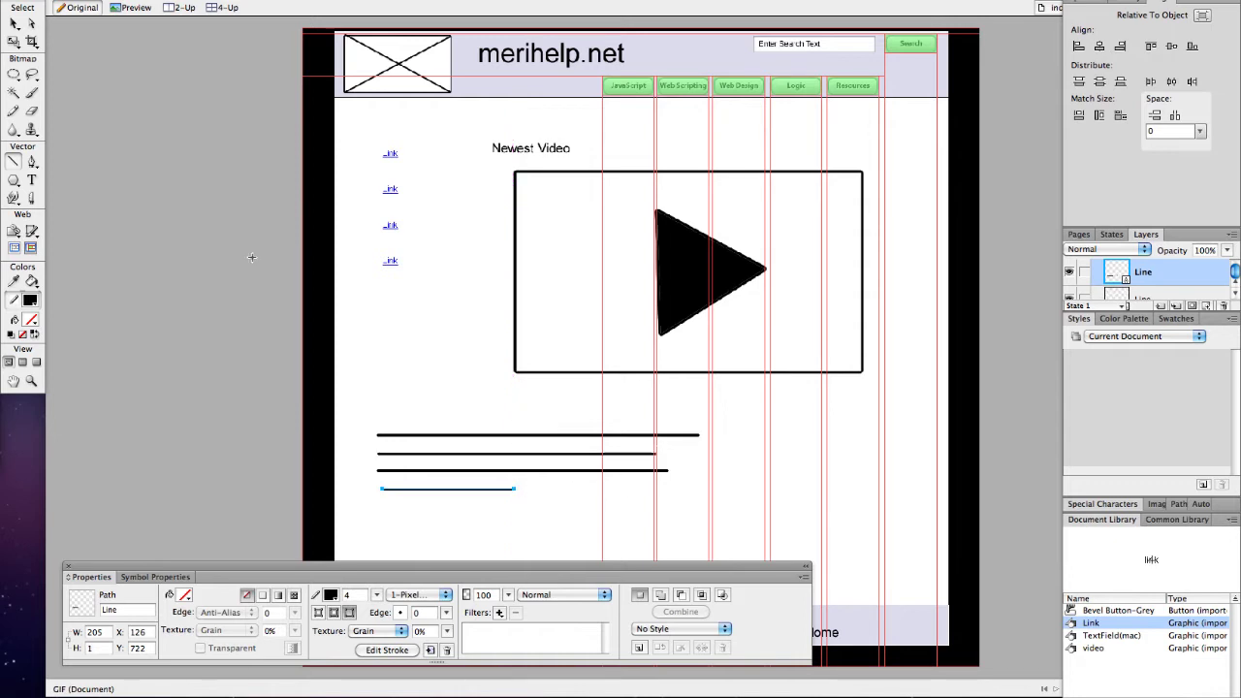
Step: Align the four placeholder lines along their left edges and space them evenly in height
click(12, 21)
drag(454, 427, 708, 532)
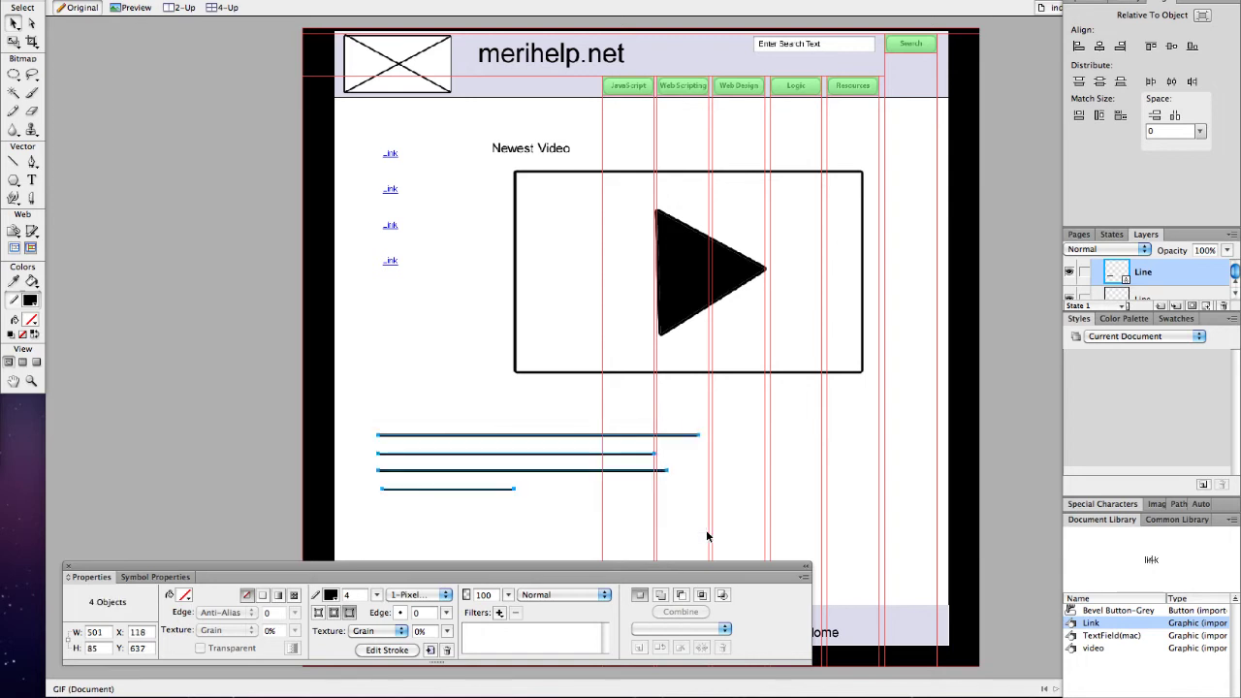
click(1078, 46)
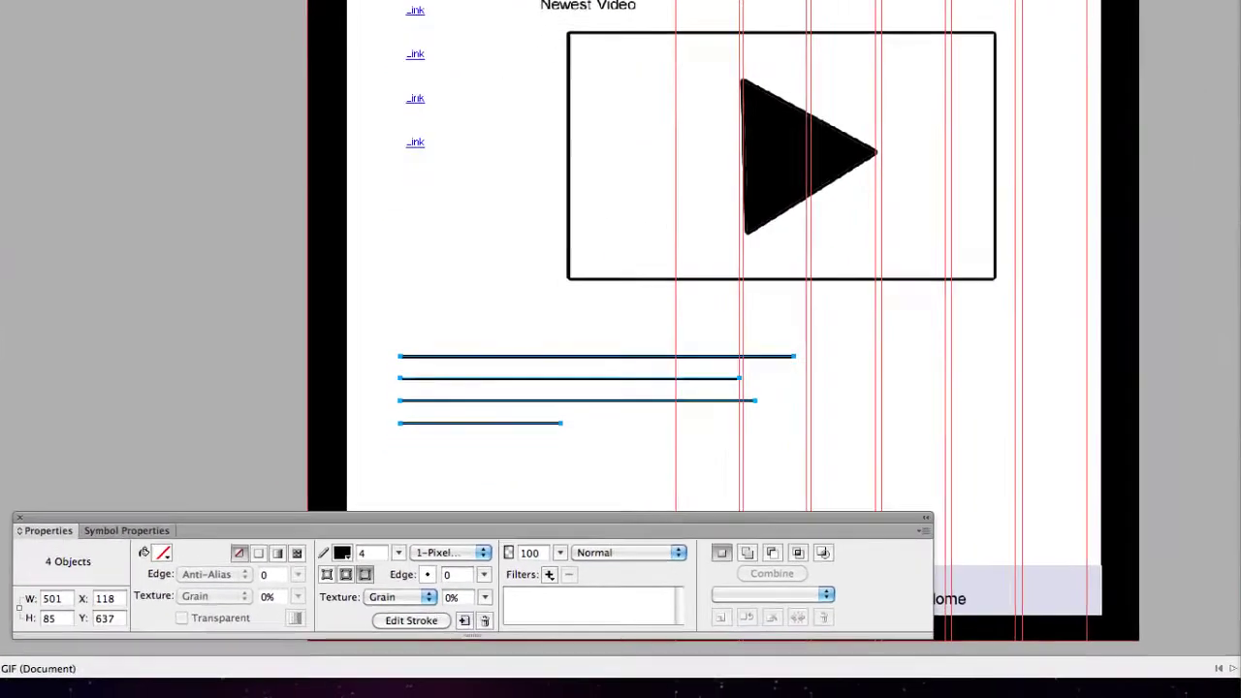
click(354, 592)
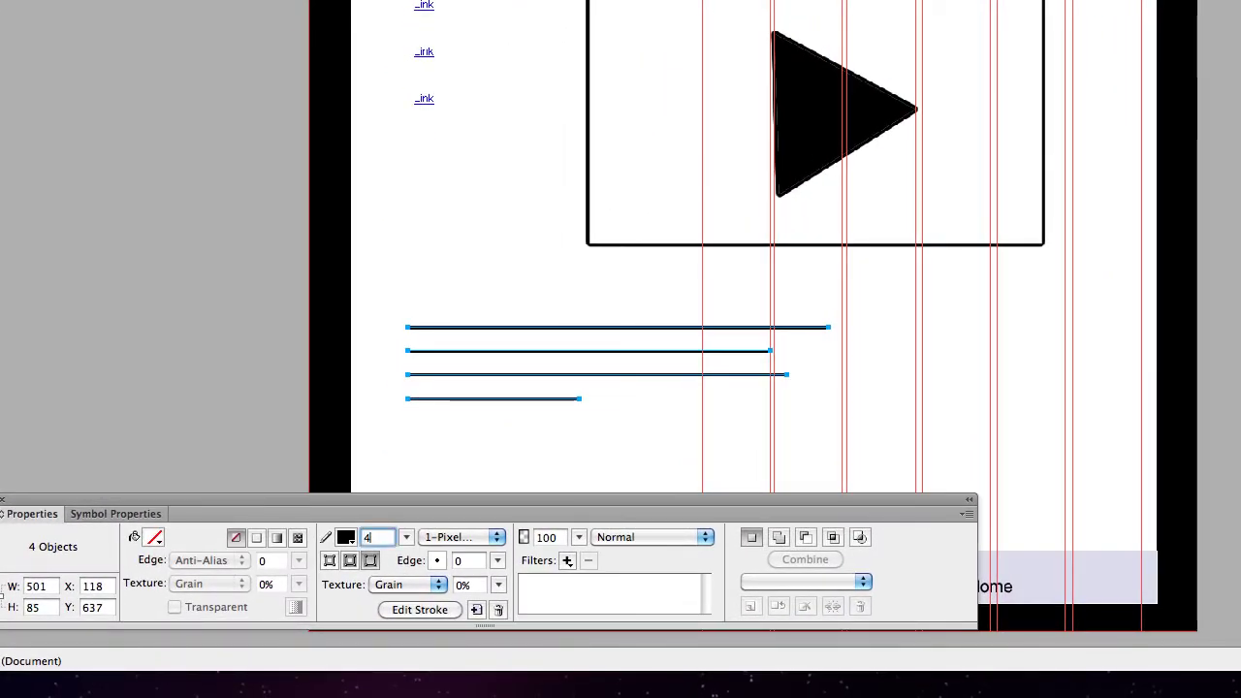
click(505, 459)
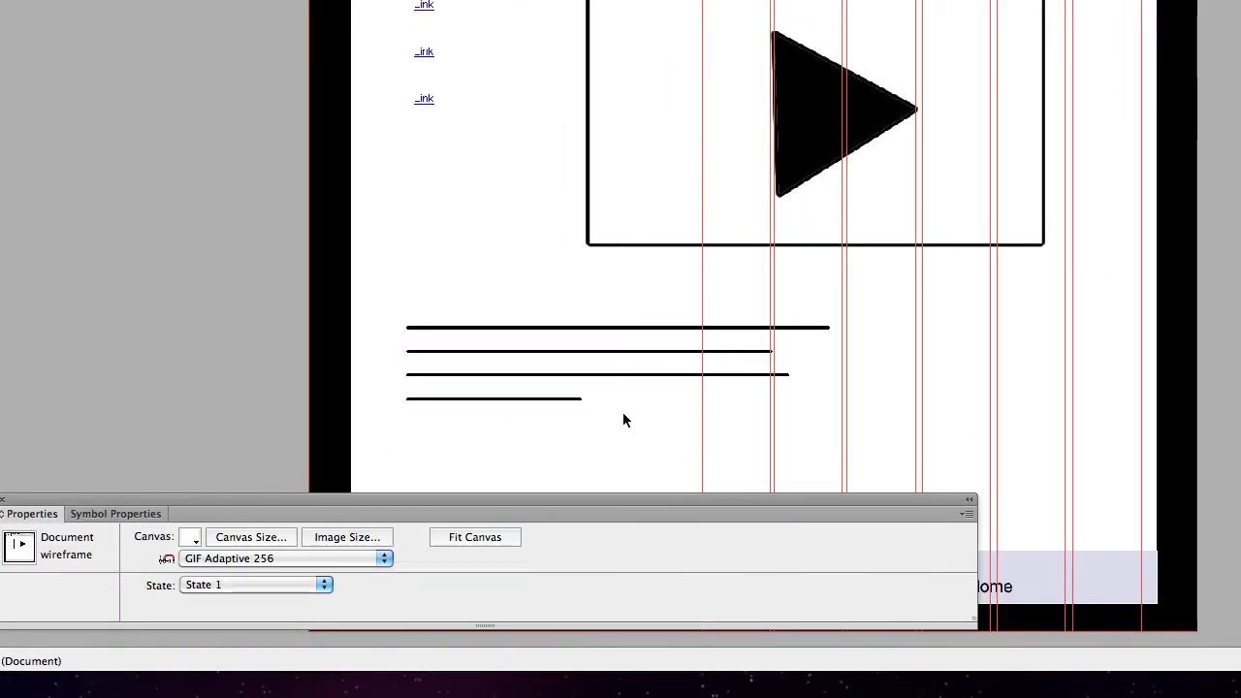
Step: Convert all four placeholder lines into a graphic symbol named "text", with saving to the Common Library enabled
drag(622, 412, 470, 363)
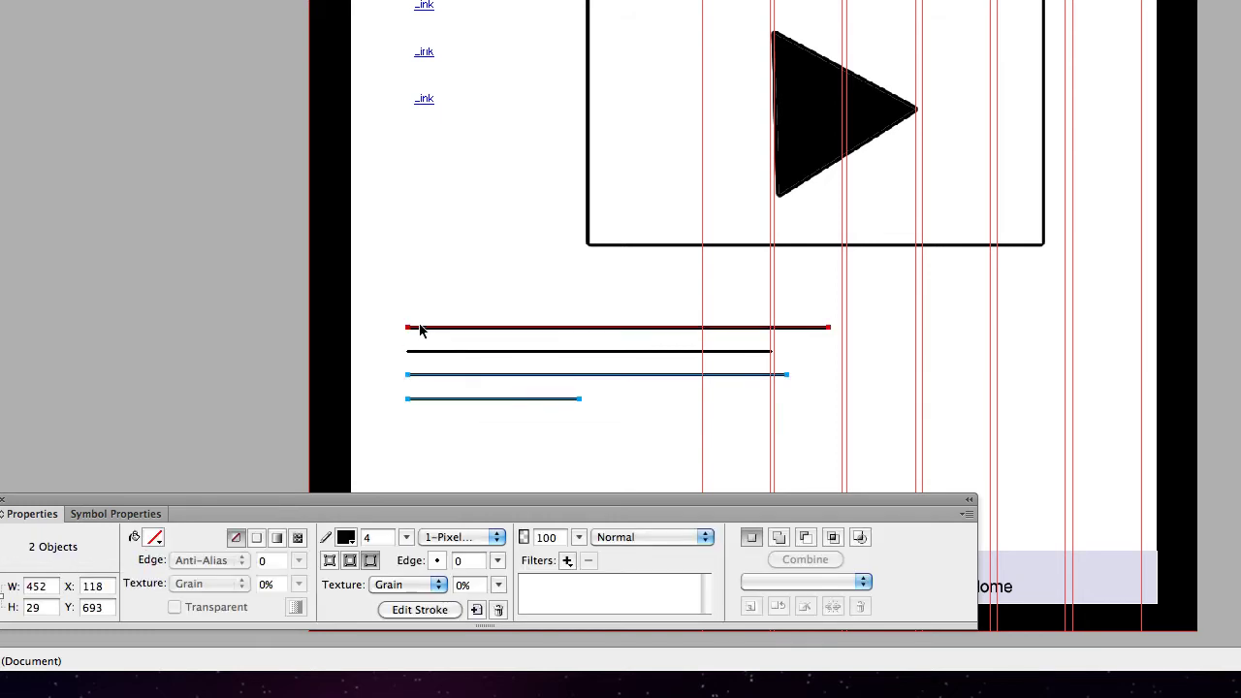
drag(395, 310, 830, 424)
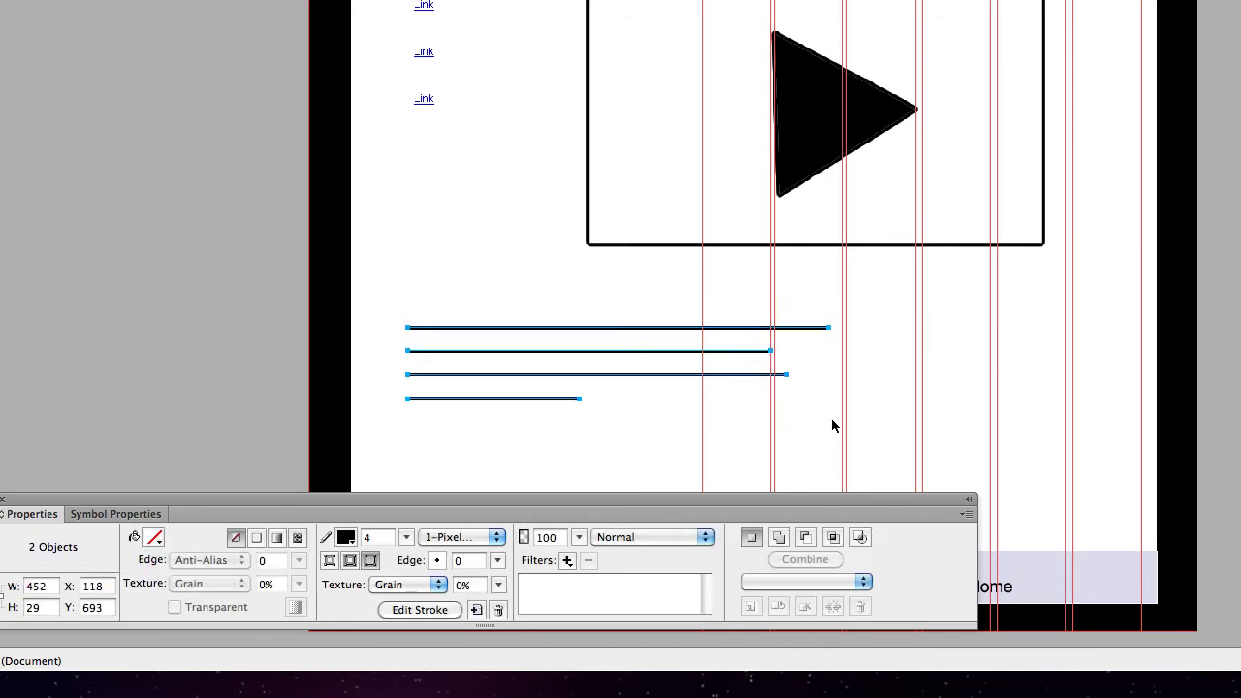
right_click(654, 352)
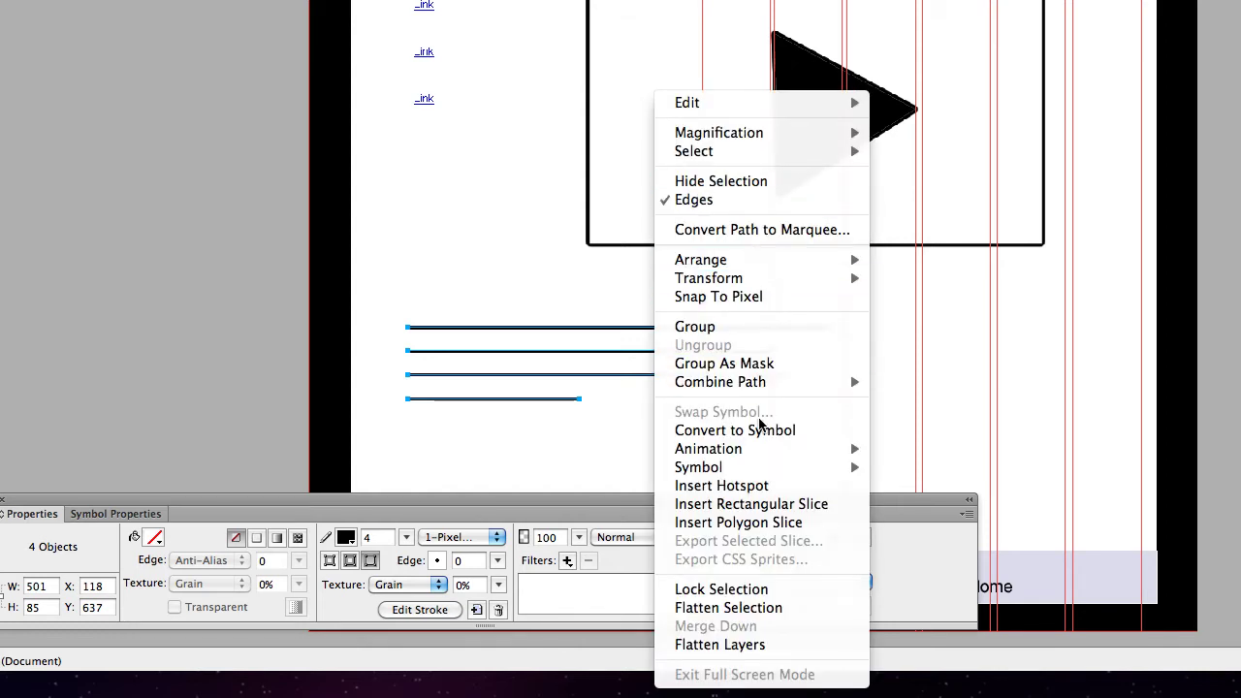
click(760, 437)
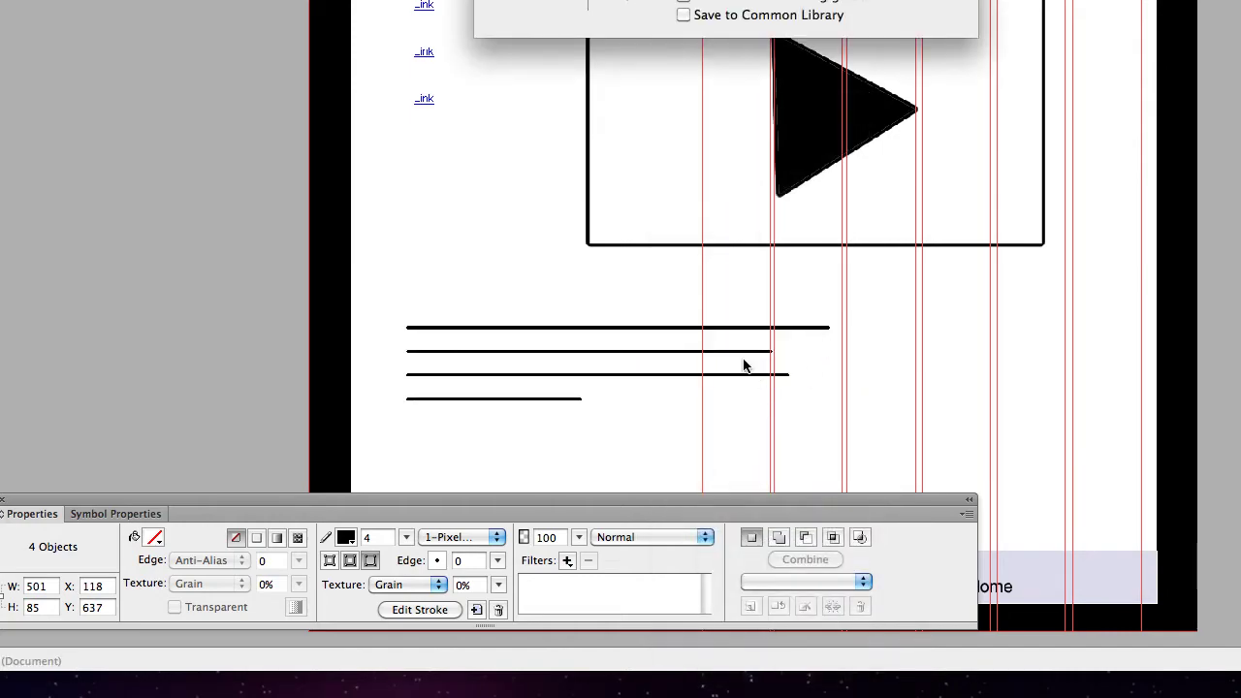
click(683, 15)
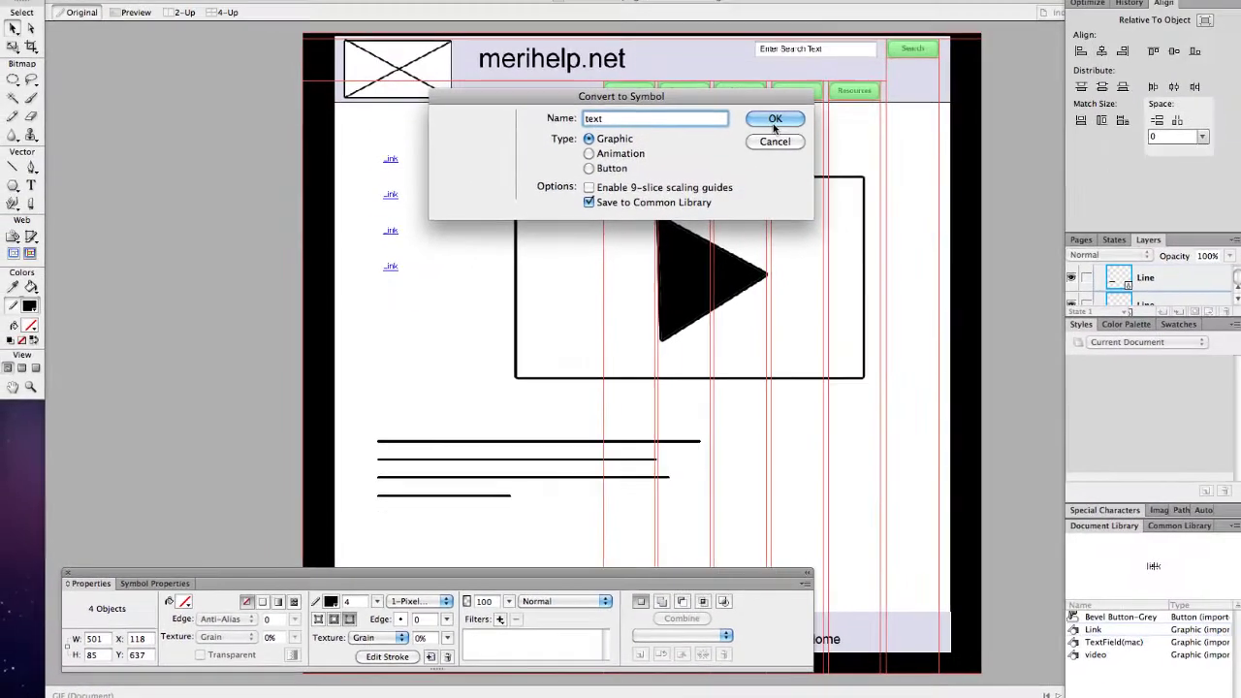
key(Return)
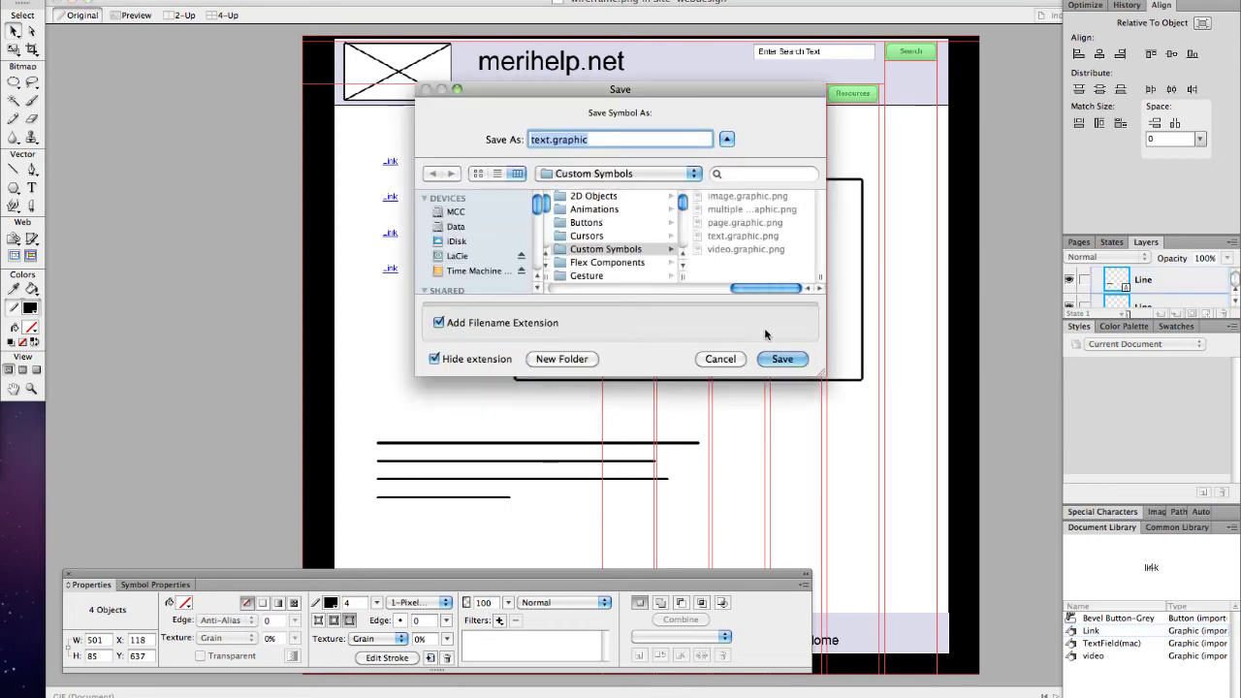
Step: Save the symbol as text.graphic in the Custom Symbols folder, replacing the existing file
key(Return)
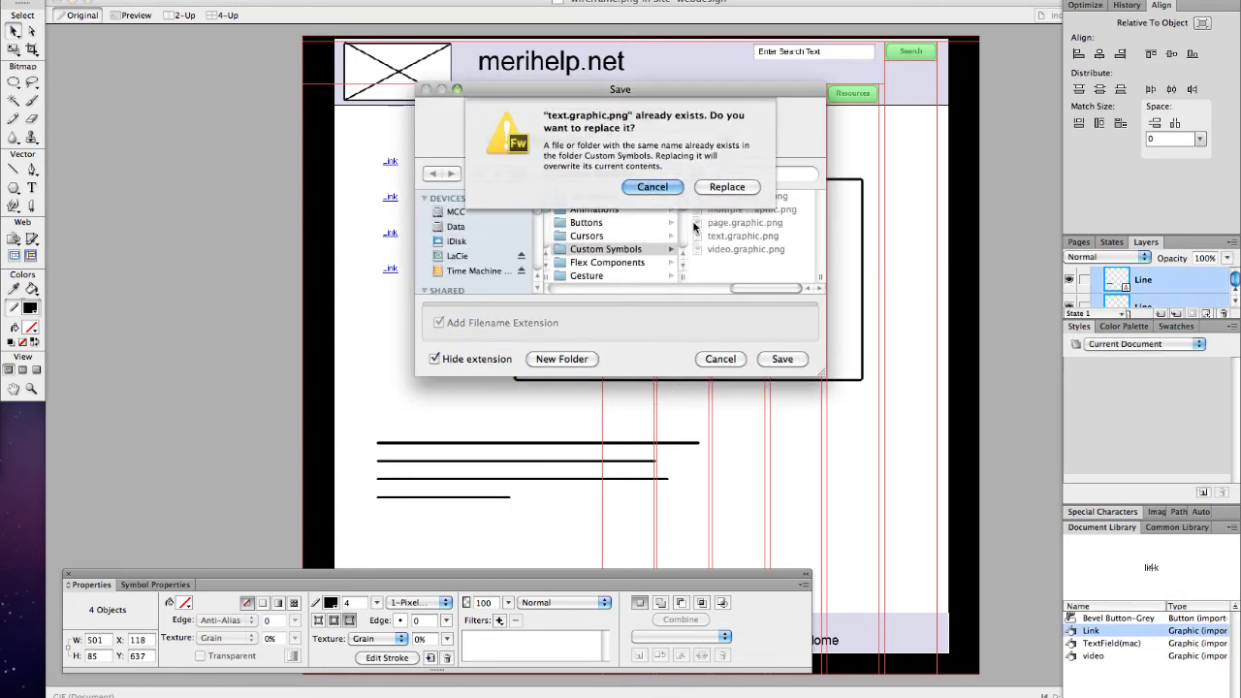
key(Tab)
key(space)
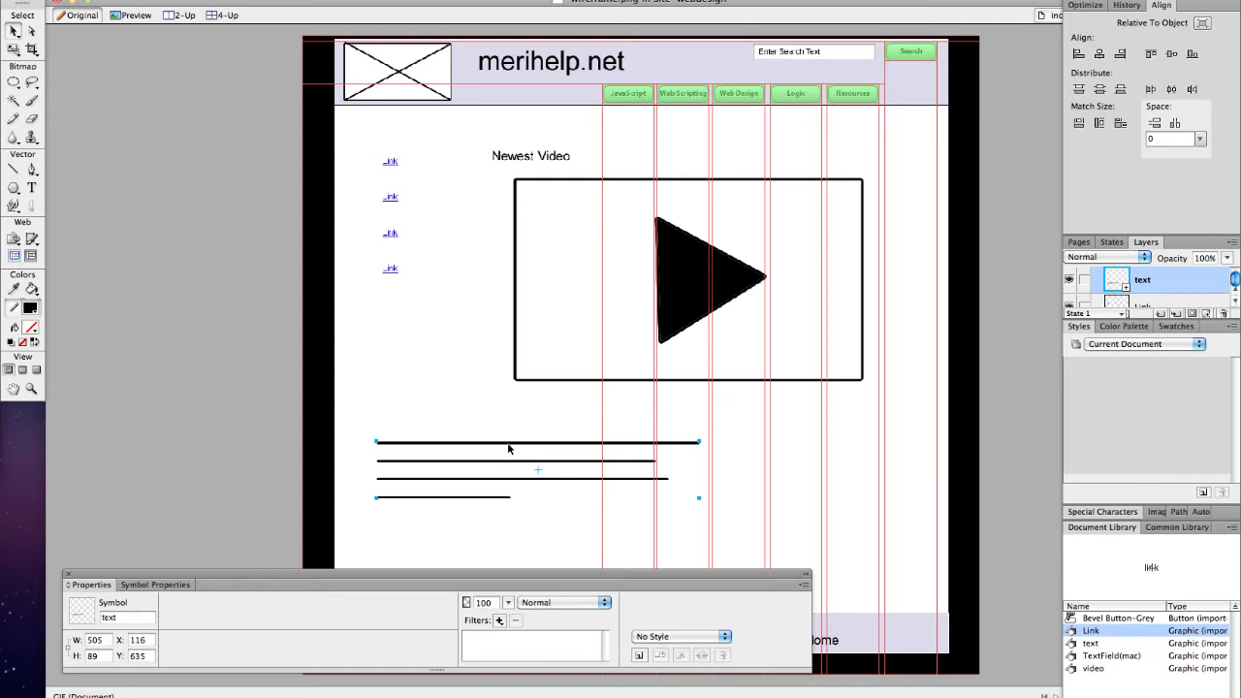
Step: Place the text placeholder symbol centred directly beneath the video placeholder, and select both symbols together
drag(507, 443, 657, 420)
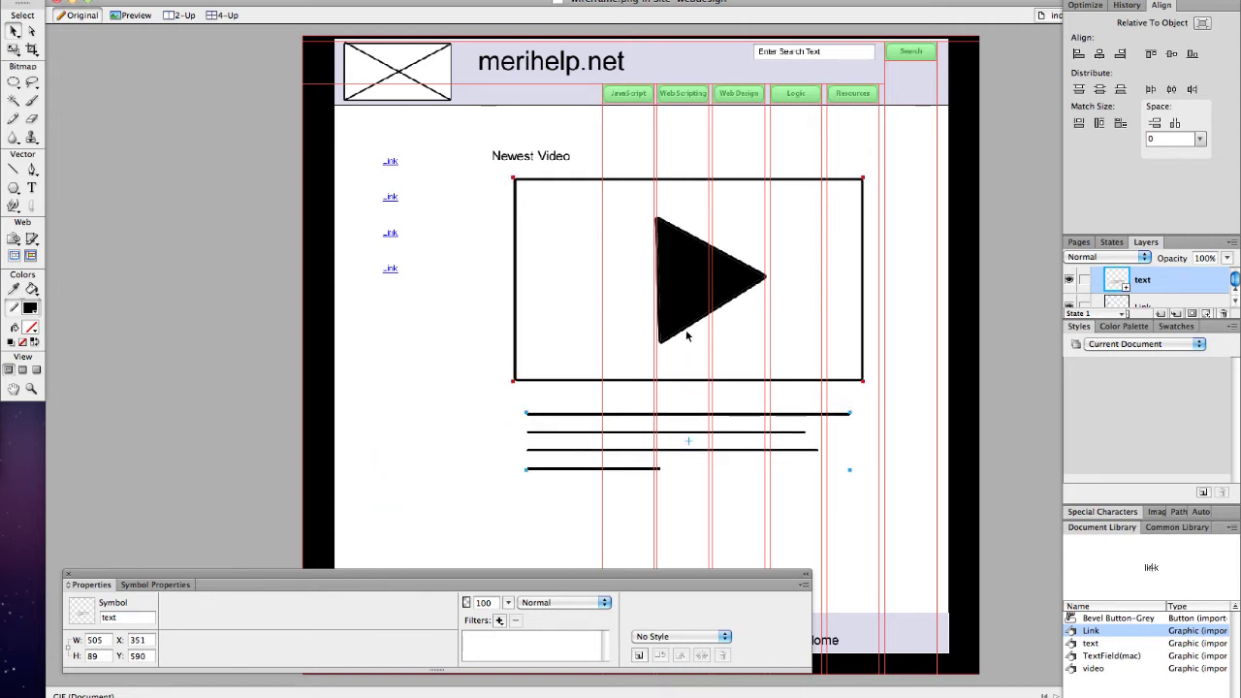
click(714, 330)
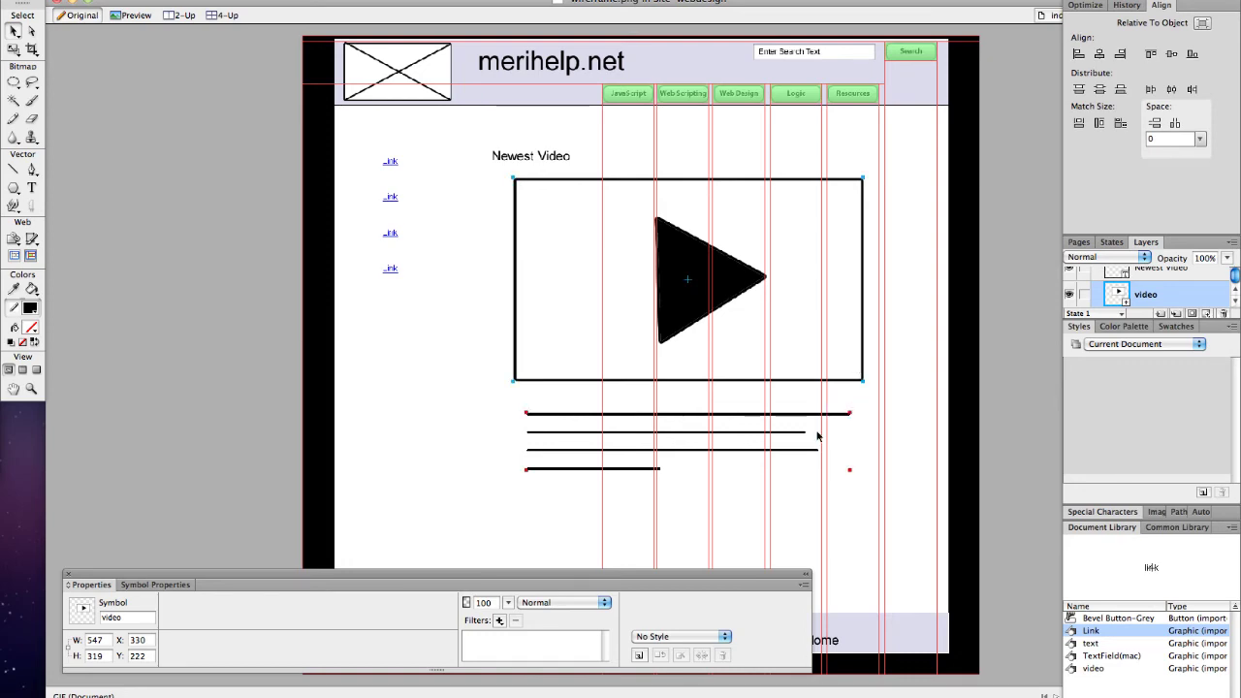
click(745, 467)
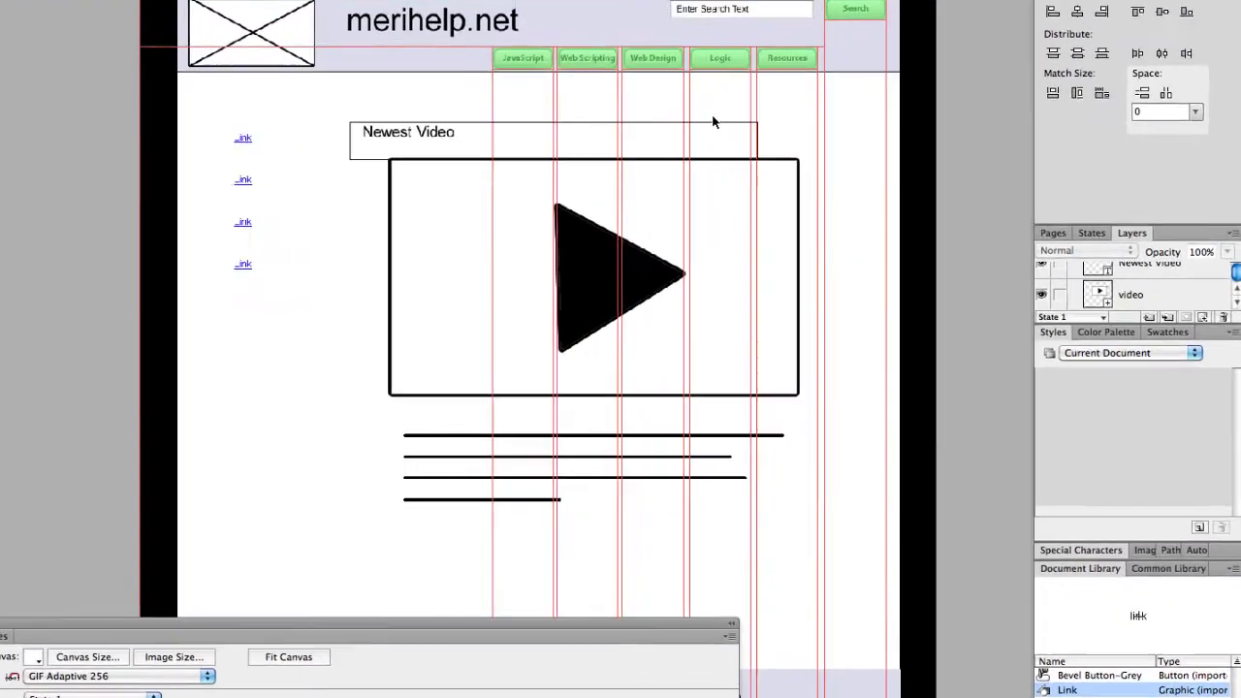
drag(355, 160, 808, 512)
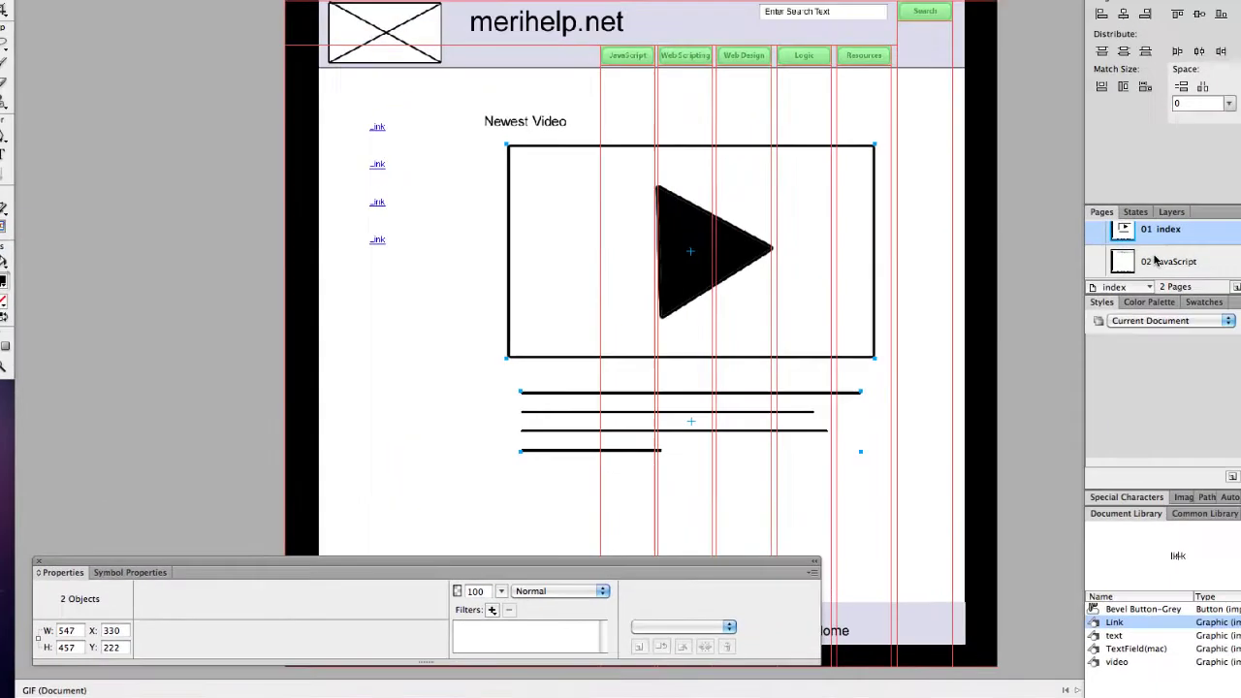
Step: Open the JavaScript page and place two Link symbols in its upper-left content area, at X 96, Y 144 and X 132, Y 188
click(1125, 273)
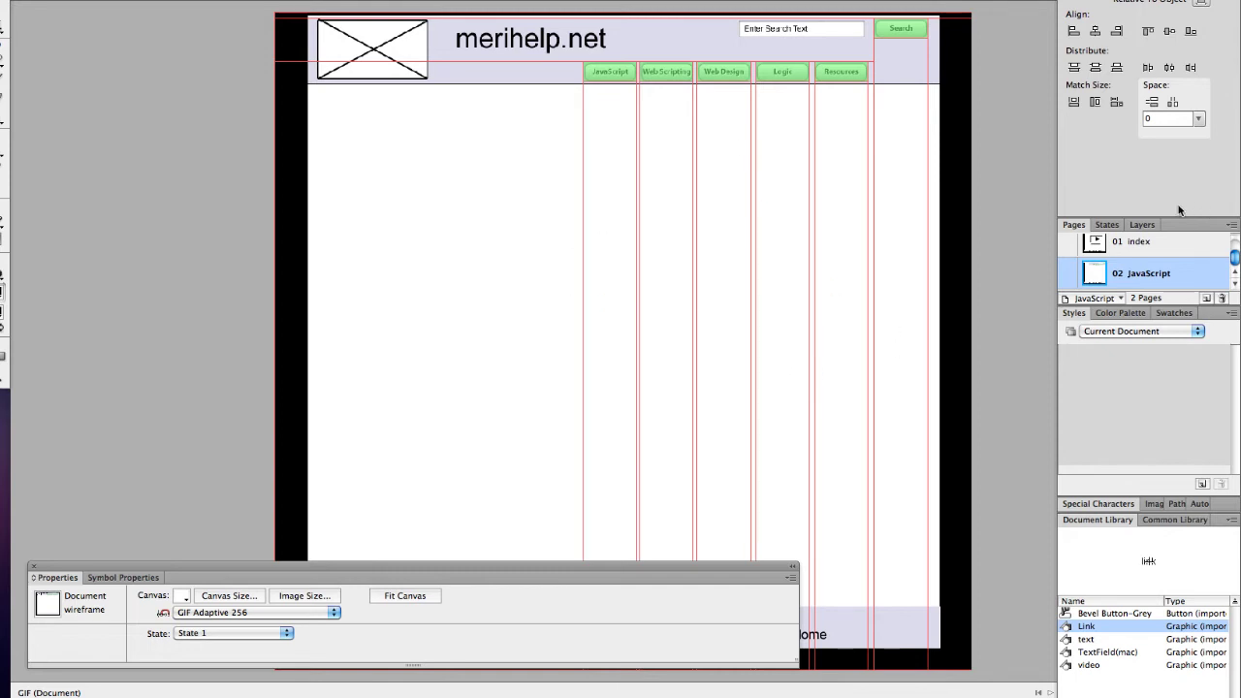
click(1142, 223)
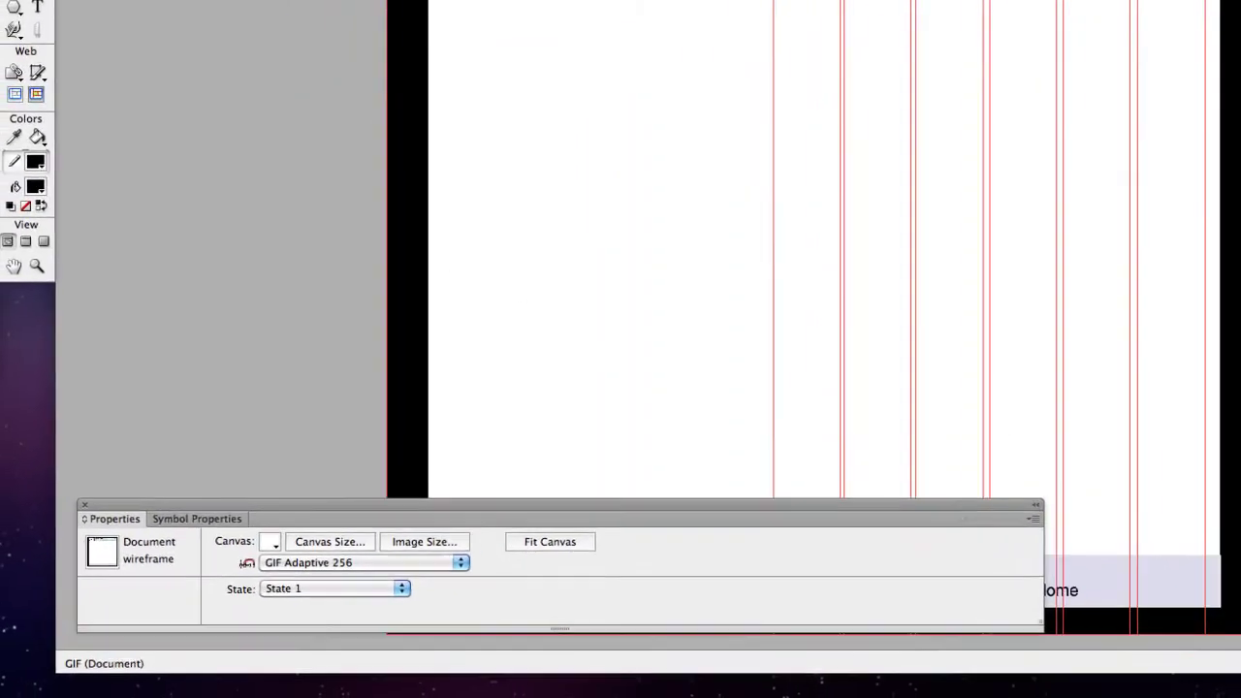
drag(1093, 651, 518, 390)
drag(707, 276, 708, 276)
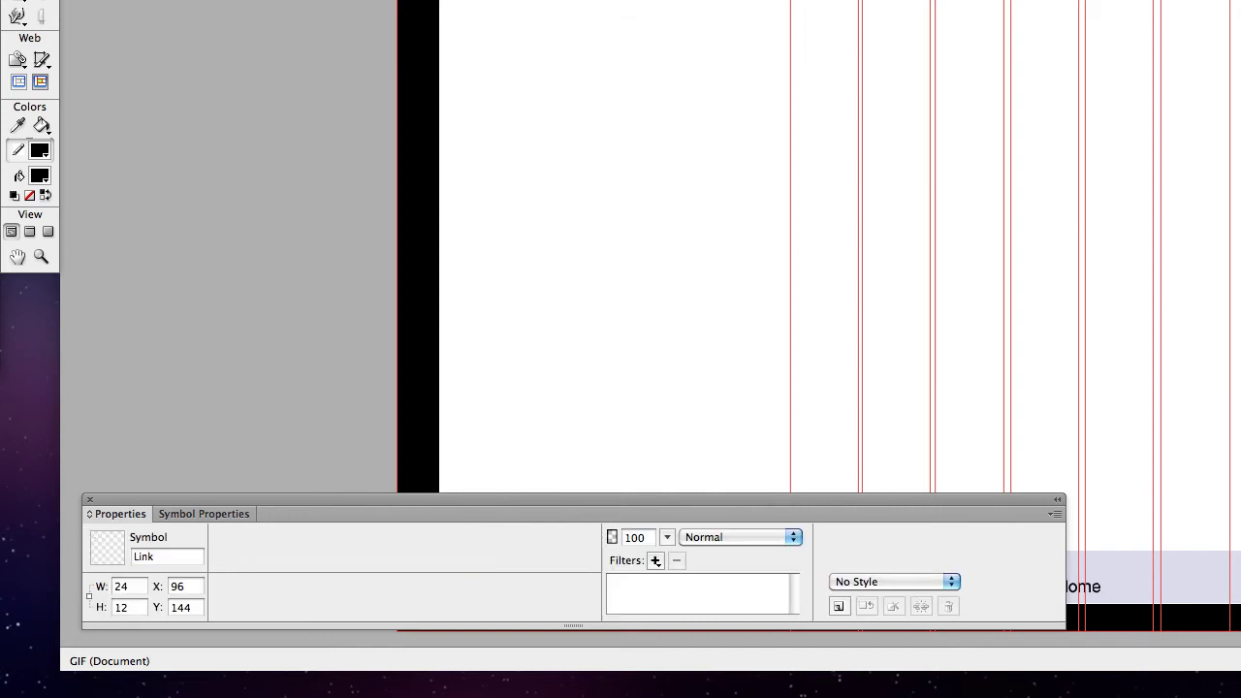
drag(1240, 609, 512, 0)
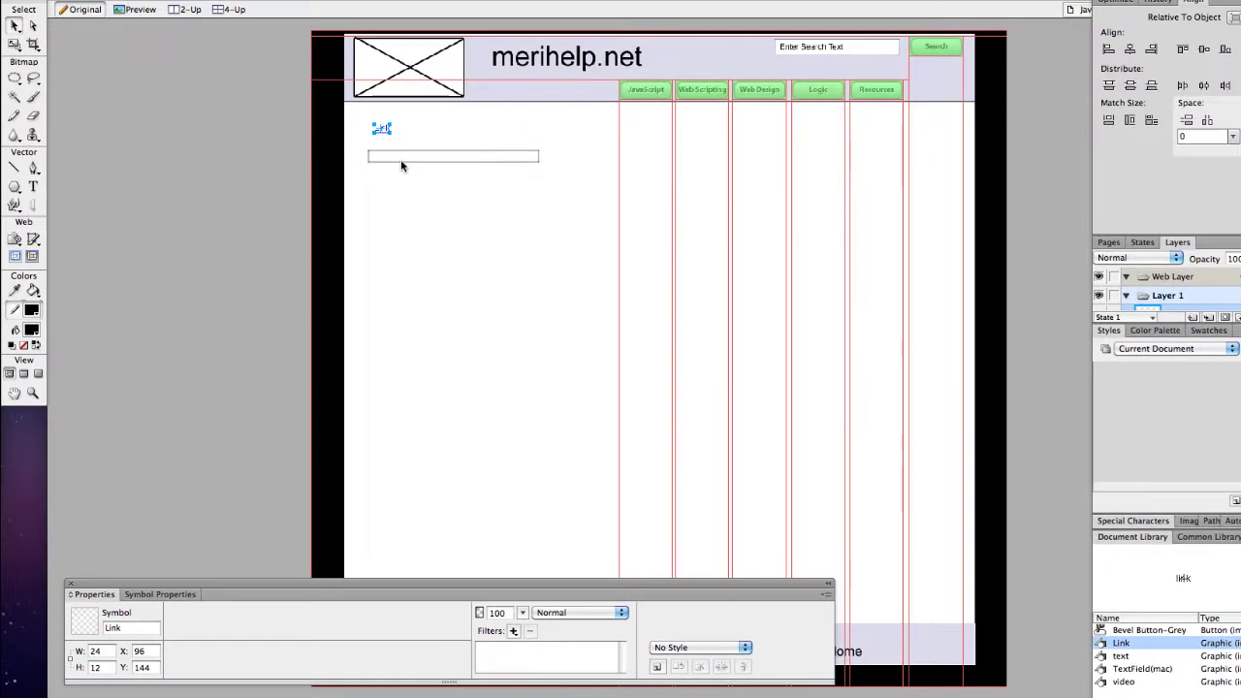
drag(401, 165, 405, 160)
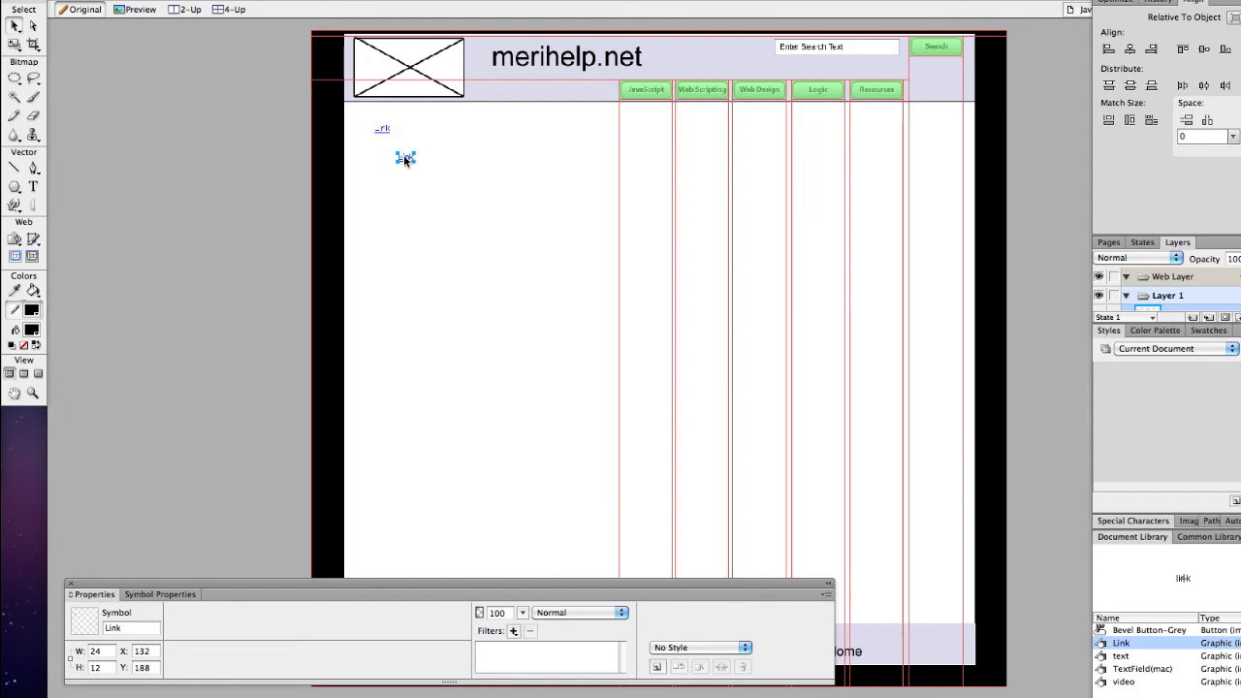
double_click(404, 158)
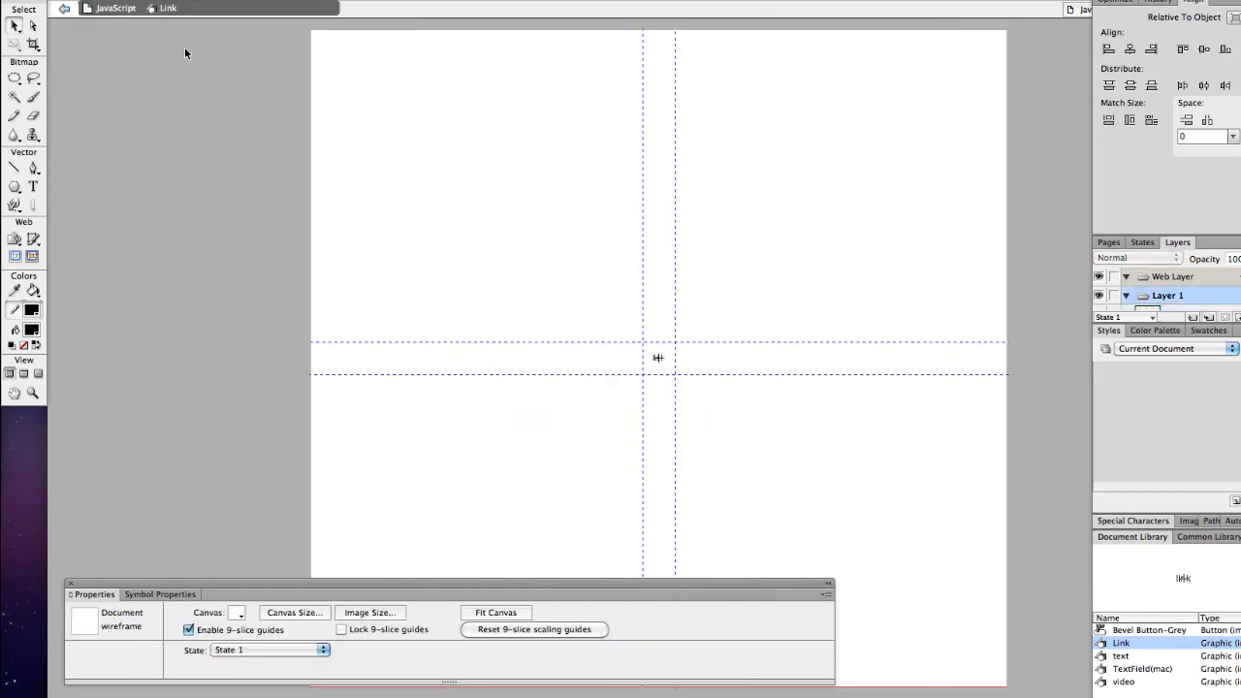
click(64, 9)
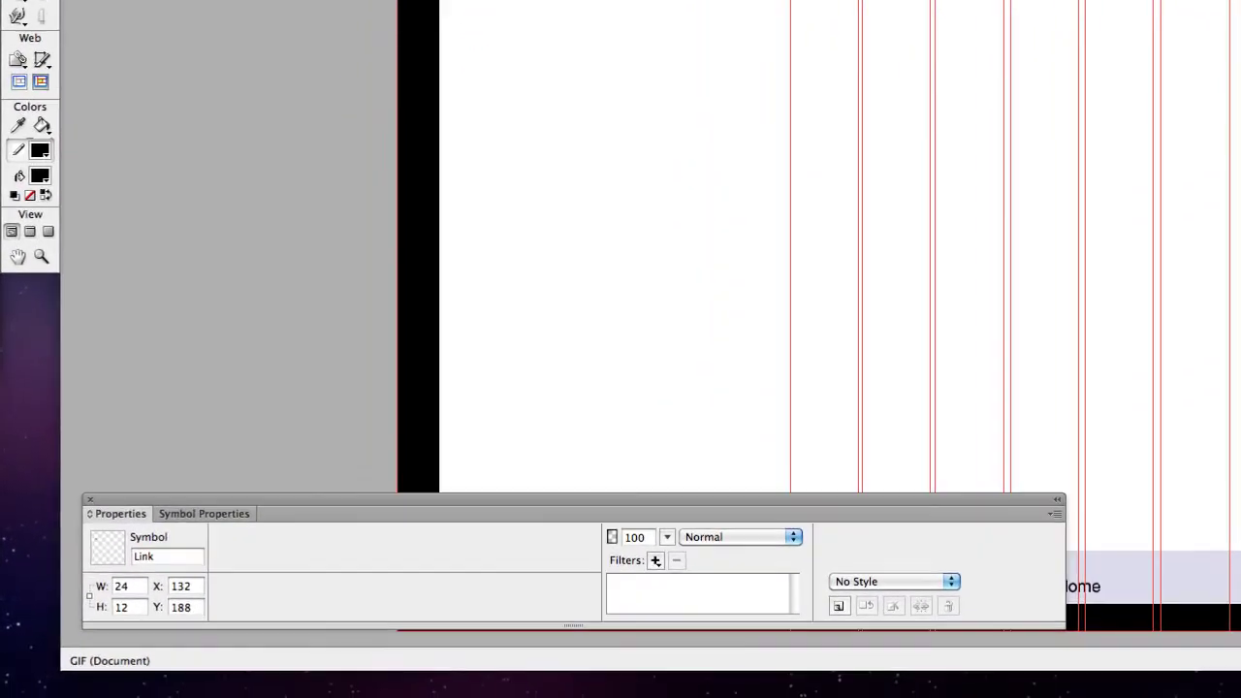
click(118, 625)
text(Lesson #)
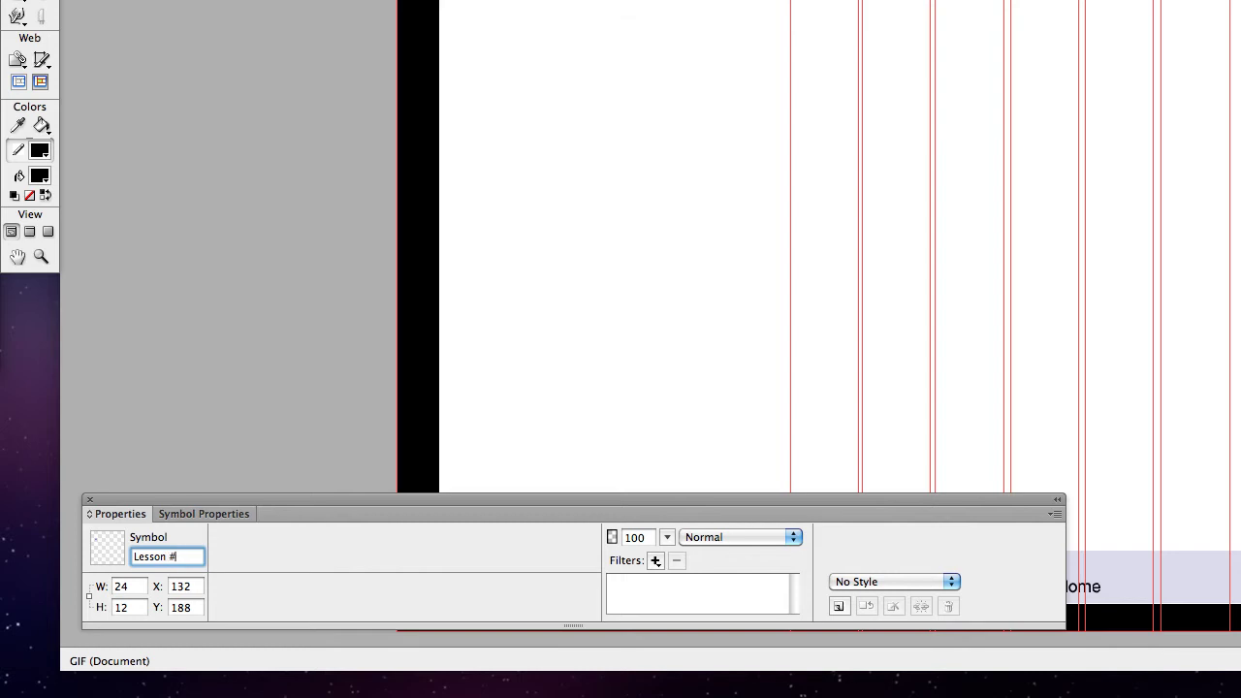
click(580, 302)
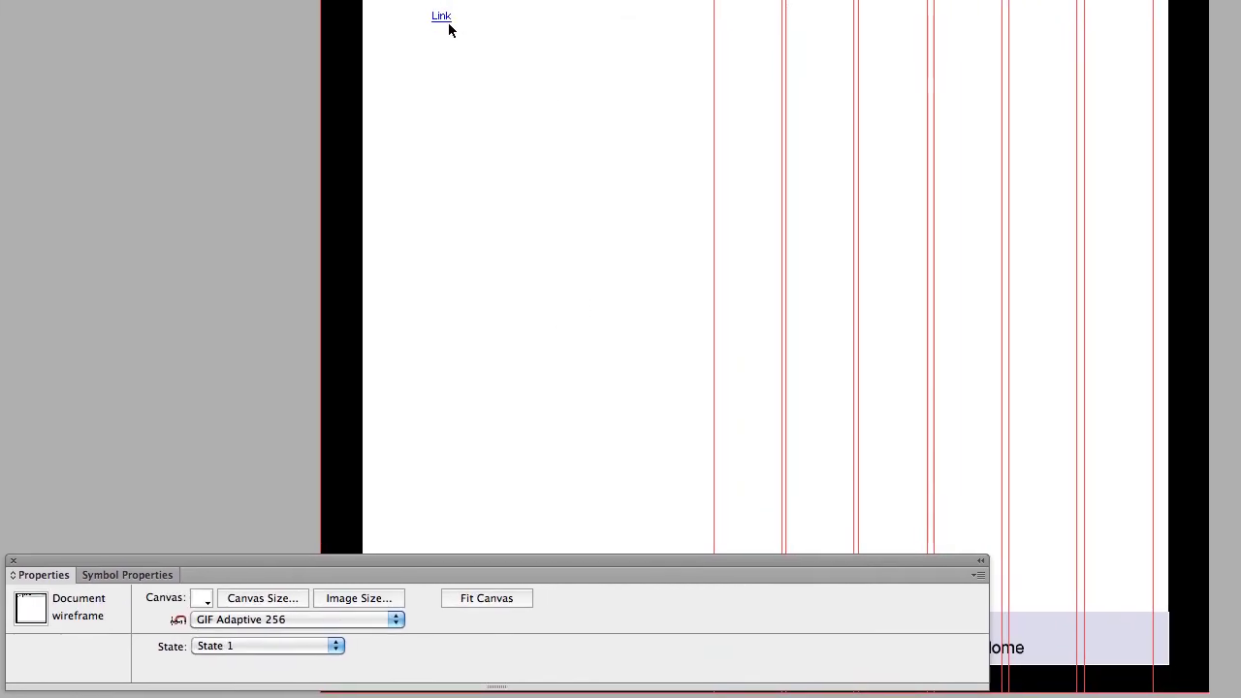
Step: Set the instance name of the lower link symbol to "link"
click(442, 17)
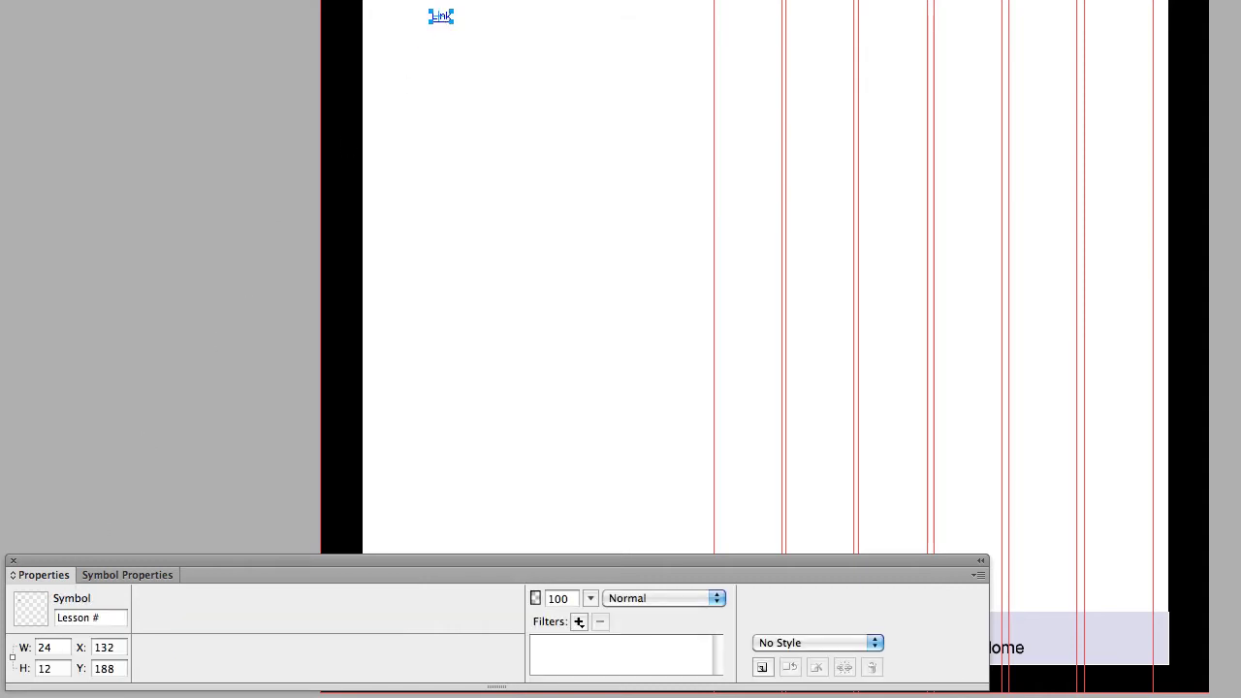
double_click(90, 617)
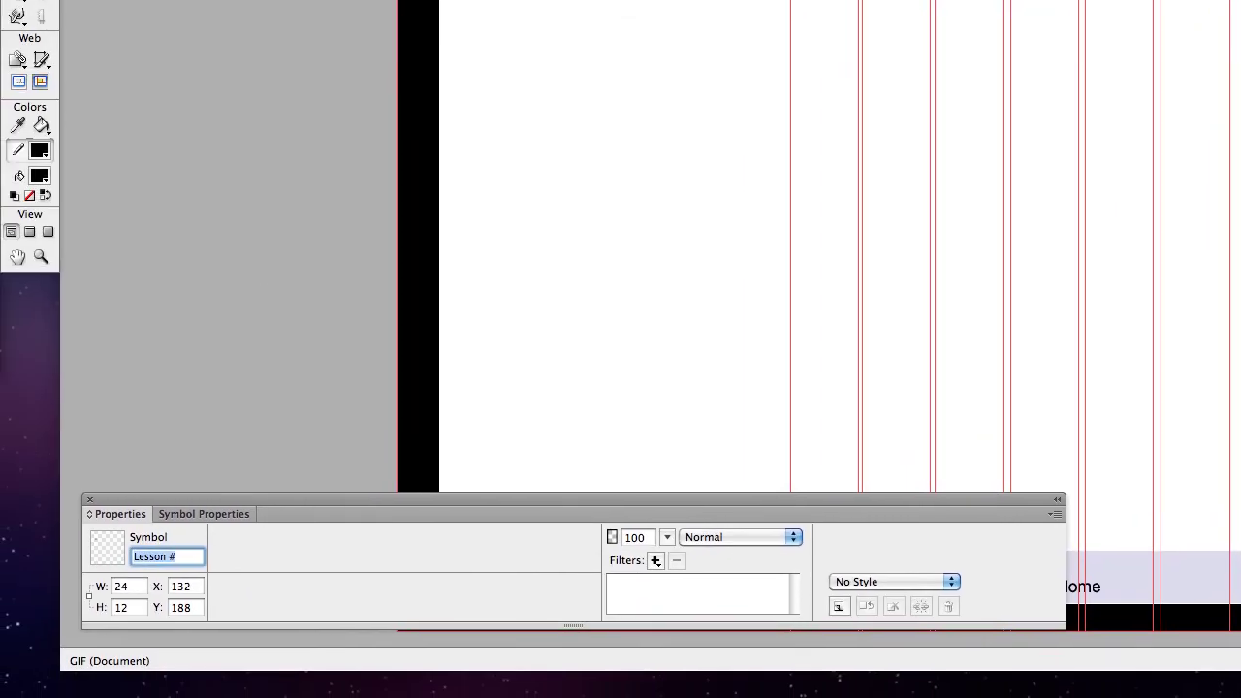
text(link)
Step: Set the link symbol's displayed text to "Lesson #" and its font size to 16
click(235, 512)
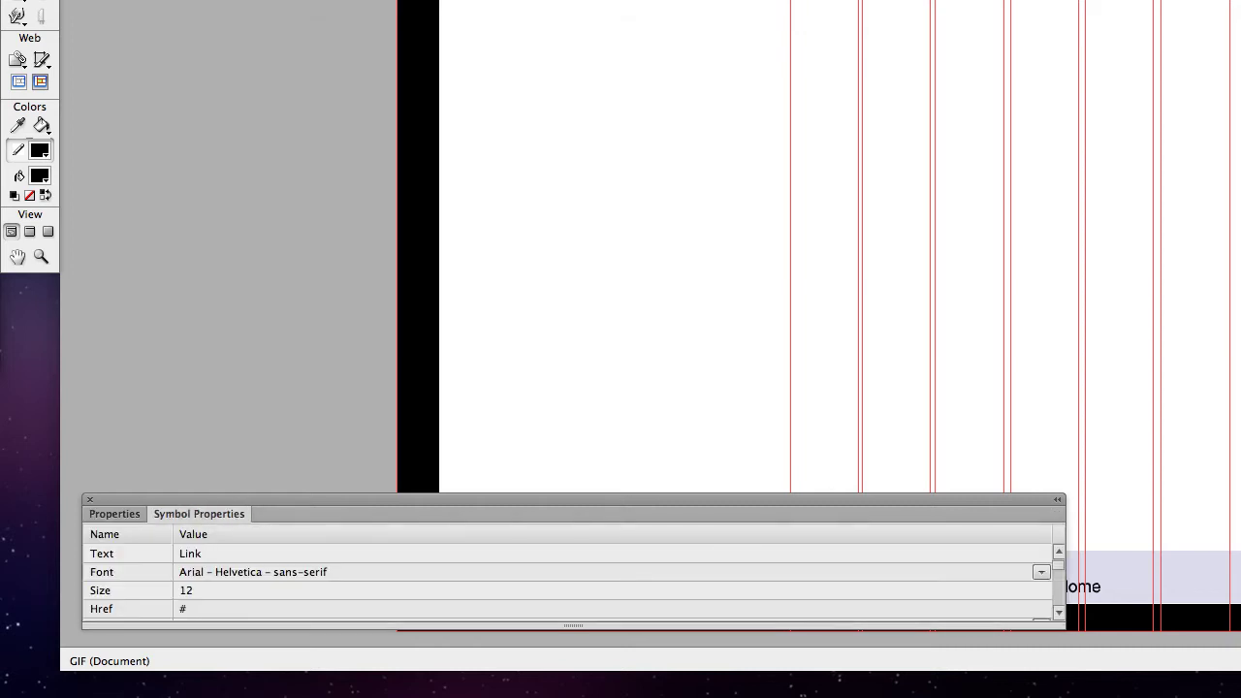
key(shift+Left)
key(shift+Left)
key(shift+Left)
key(shift+Left)
text(L)
key(Tab)
key(Tab)
key(shift+Left)
text(16)
click(580, 327)
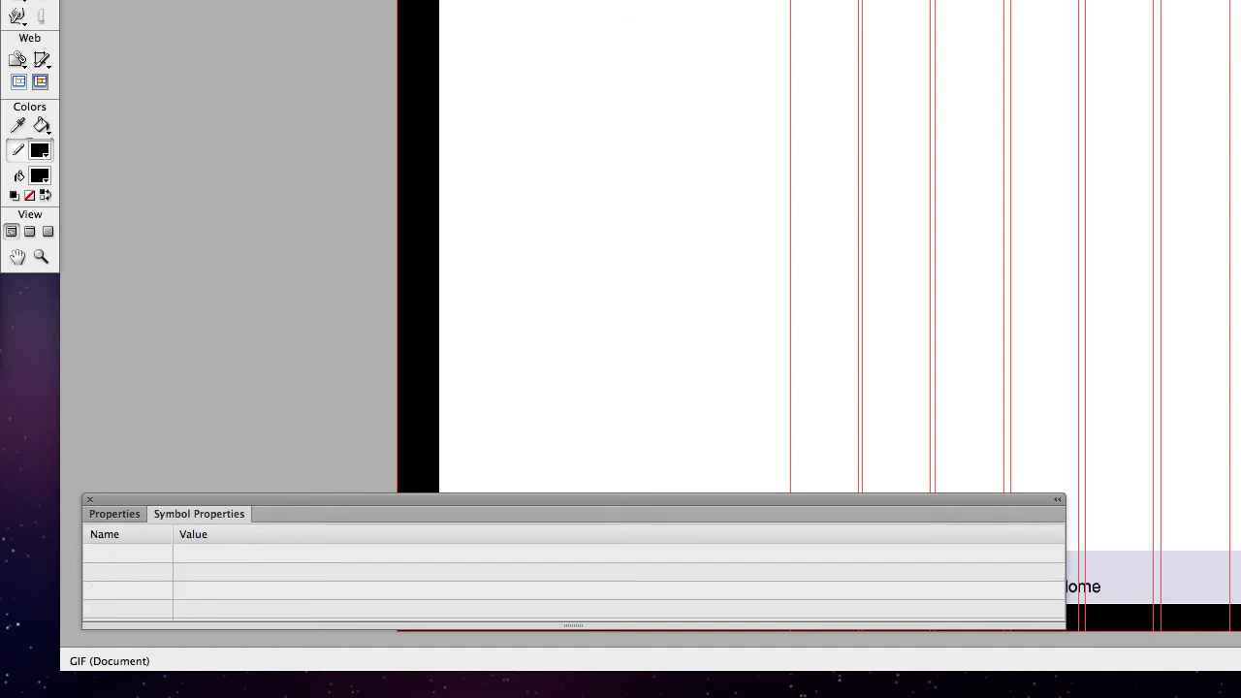
Step: Duplicate the "Lesson #" link into a column of eight, aligned along the left edges and evenly distributed in height
click(239, 10)
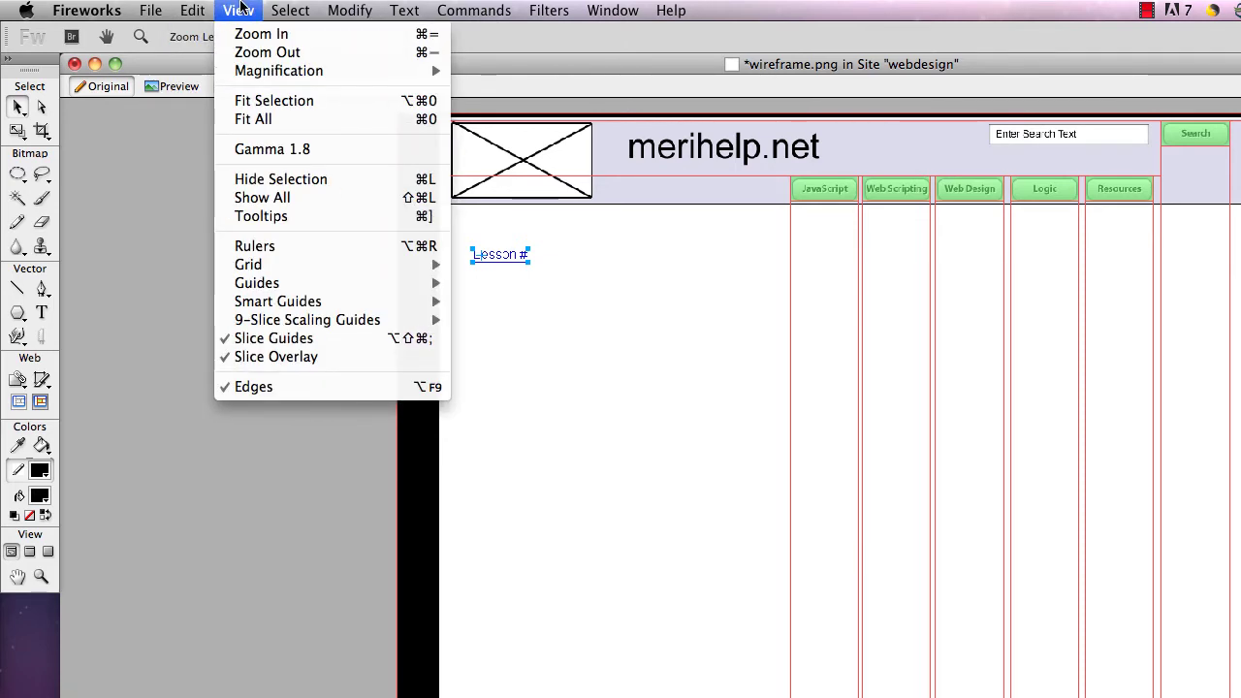
click(254, 34)
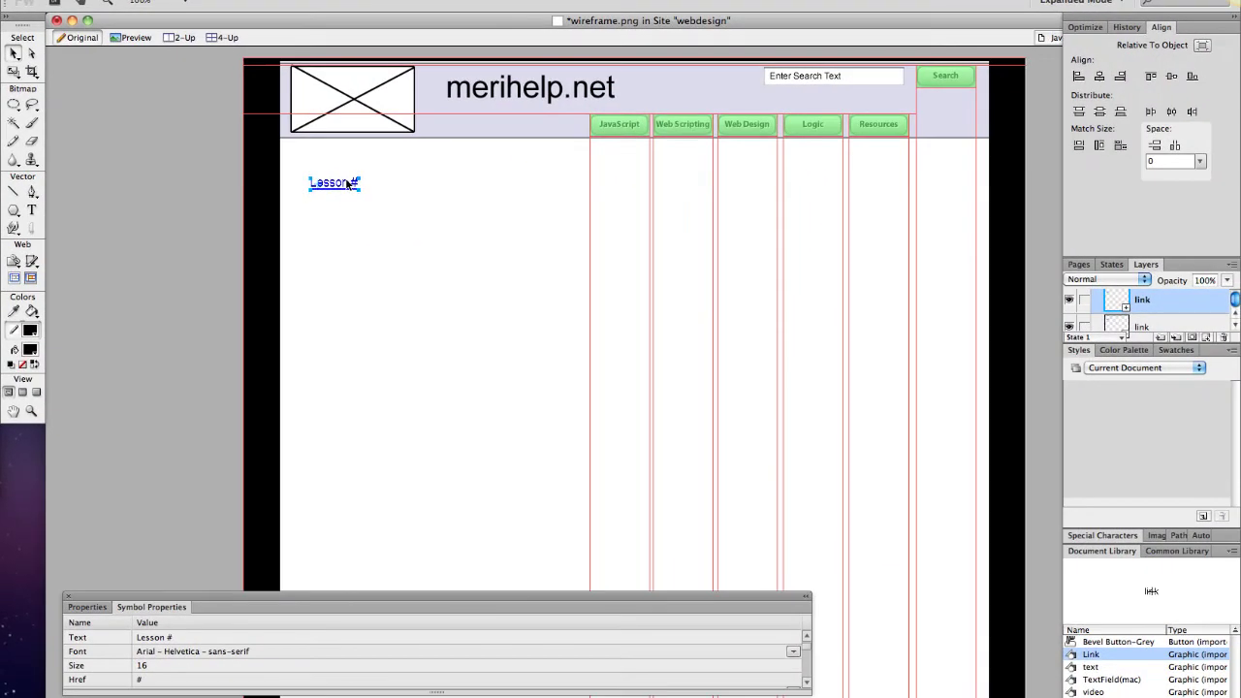
drag(395, 224, 392, 247)
drag(345, 199, 302, 175)
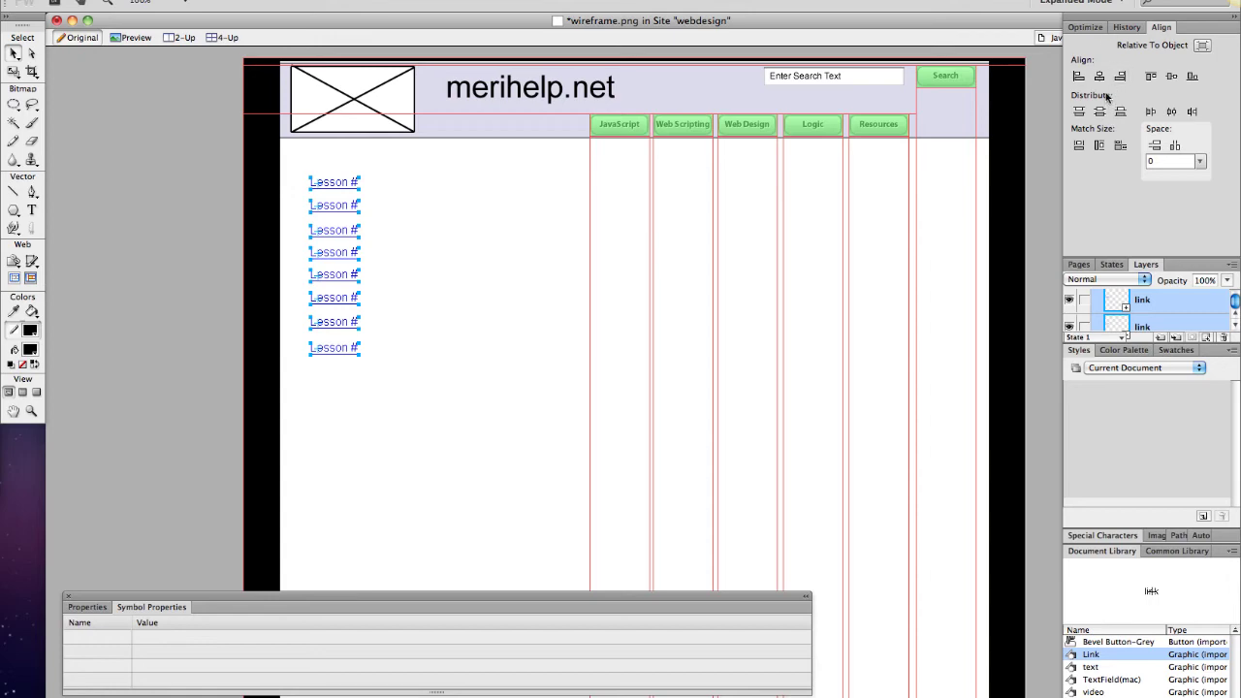
click(1078, 76)
click(1100, 111)
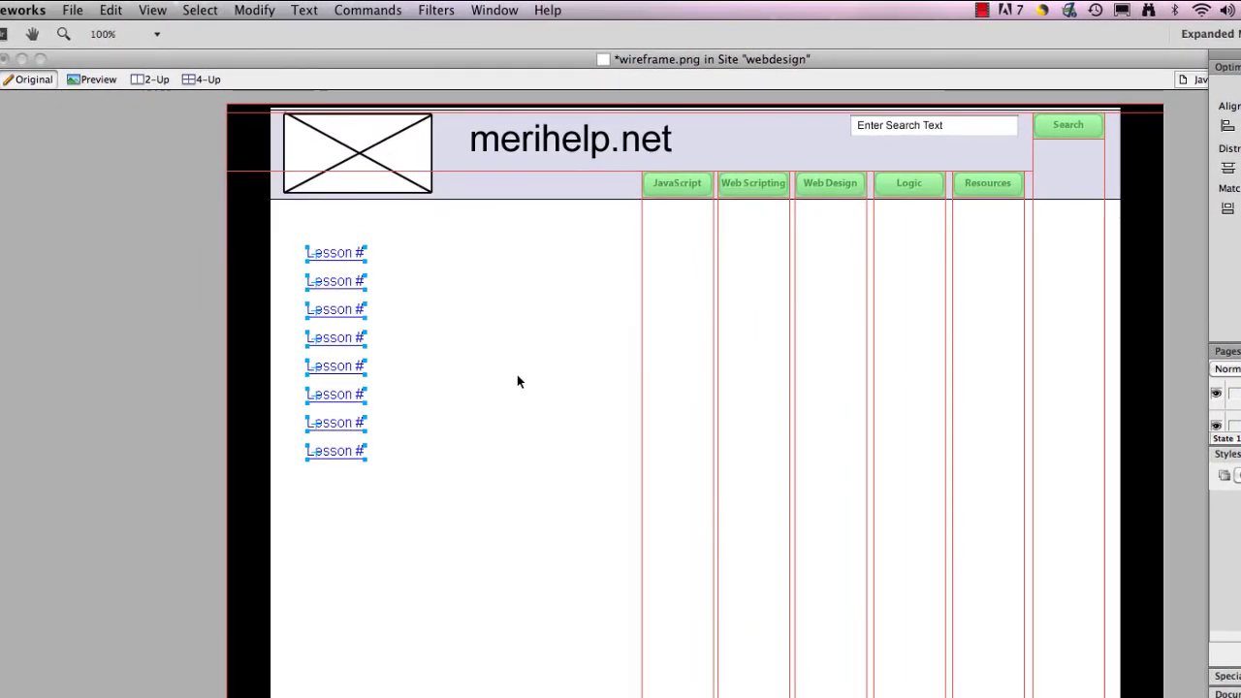
Step: Add a heading reading "JavaScript" in Arial Bold, size 30, beneath the page header and to the right of the lesson links
click(504, 341)
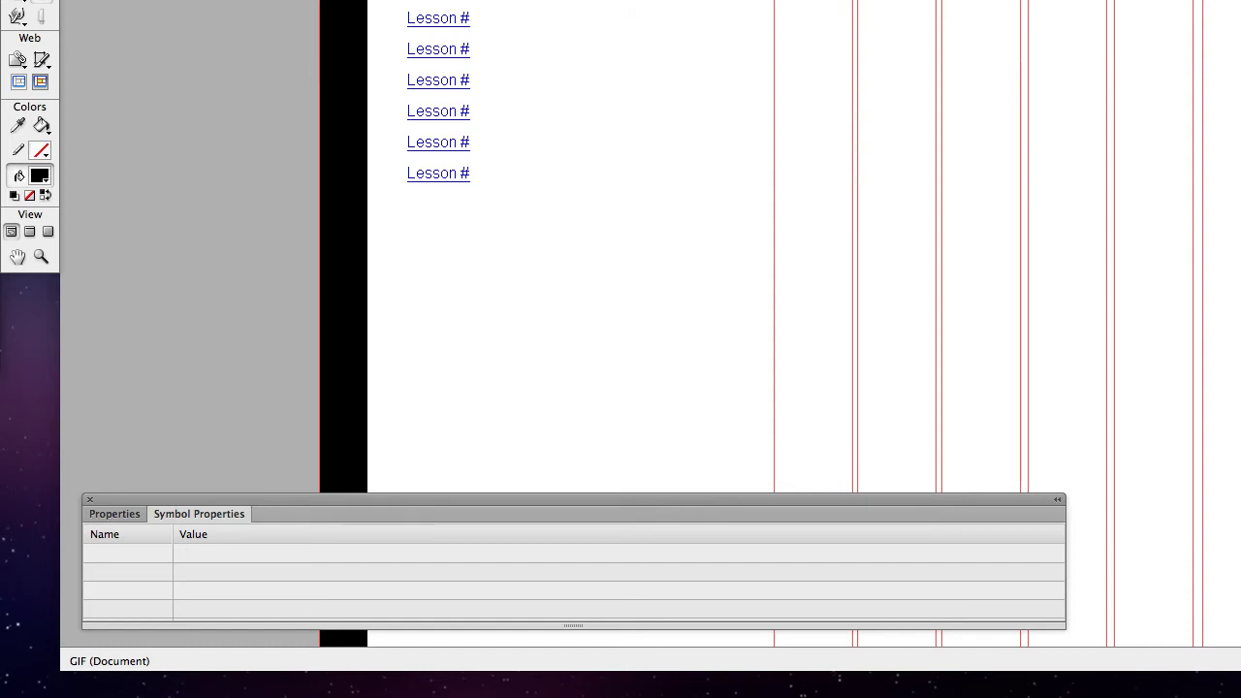
click(118, 514)
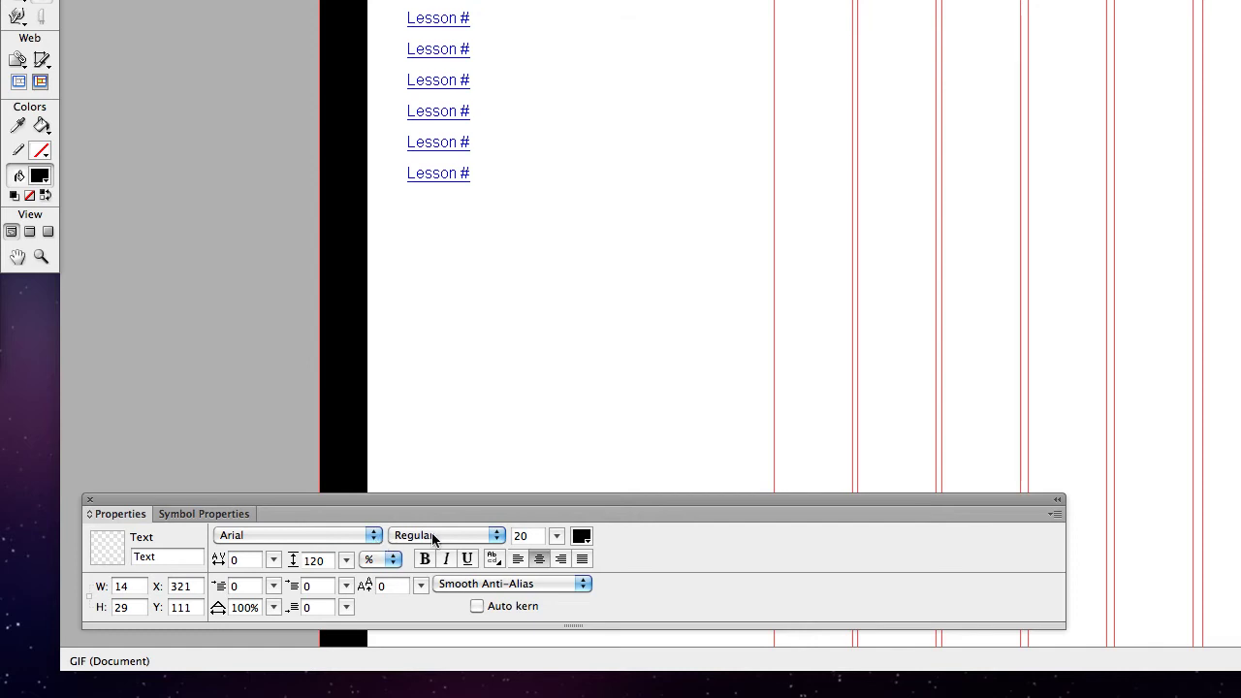
click(494, 535)
click(411, 568)
click(376, 538)
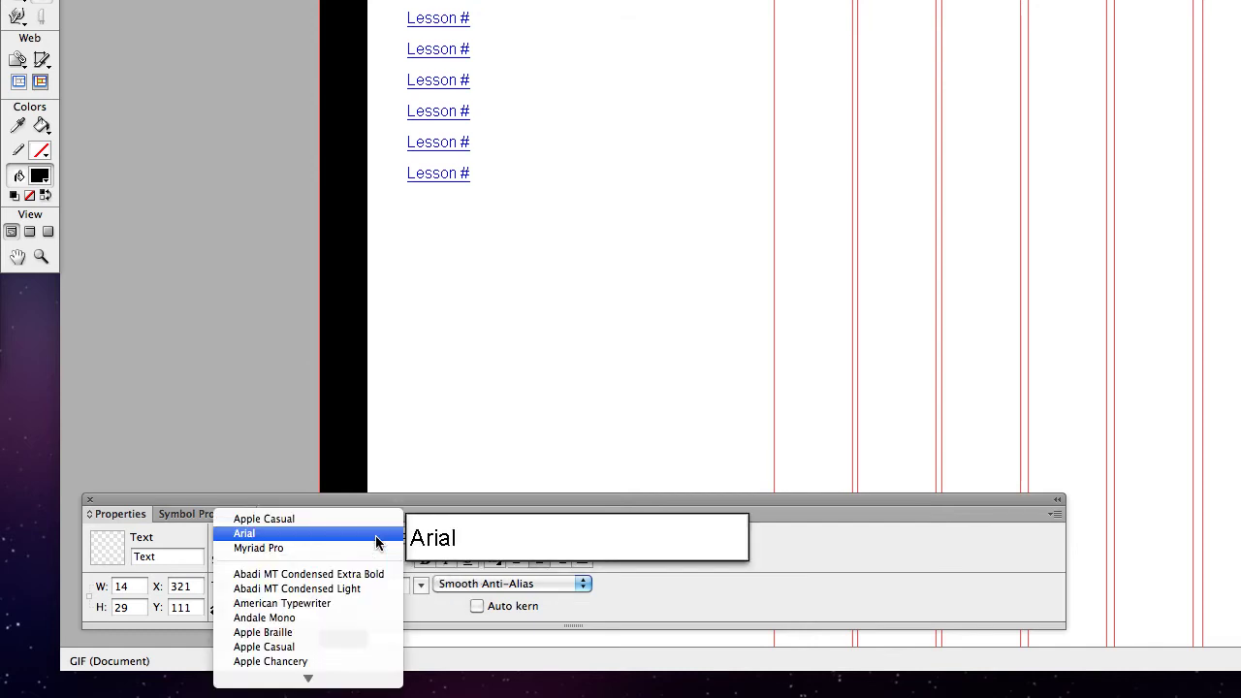
click(379, 540)
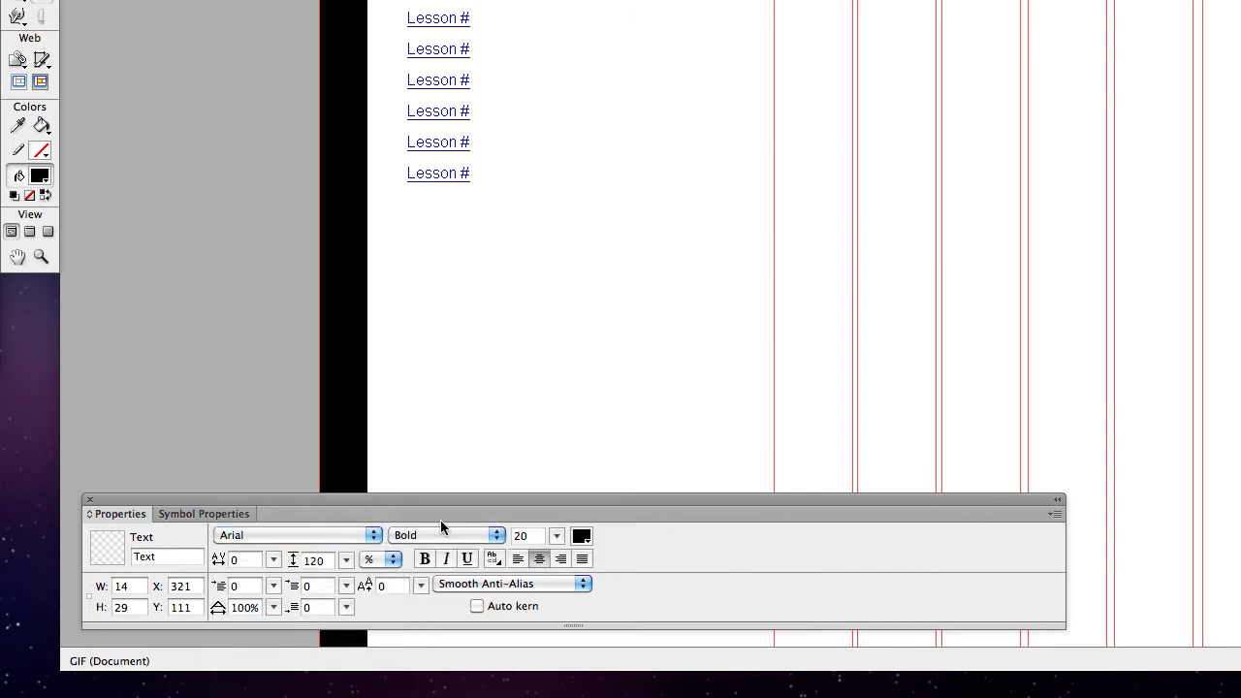
click(556, 537)
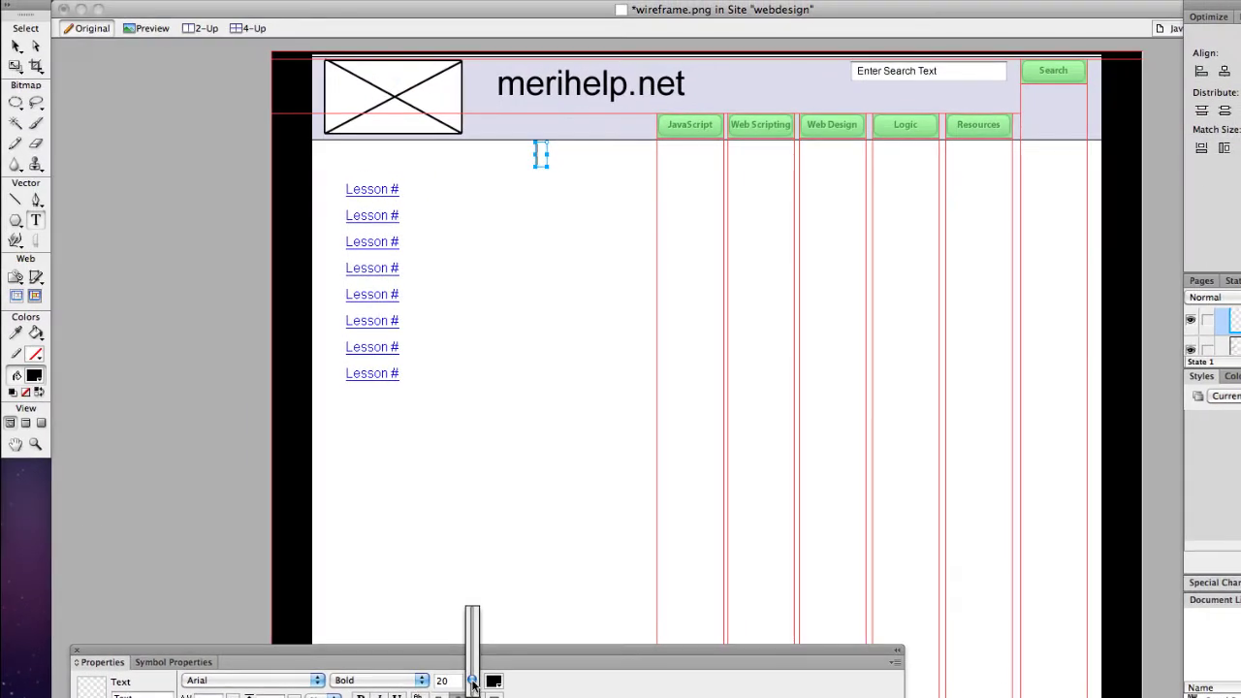
drag(472, 681, 472, 669)
text(JavaScript)
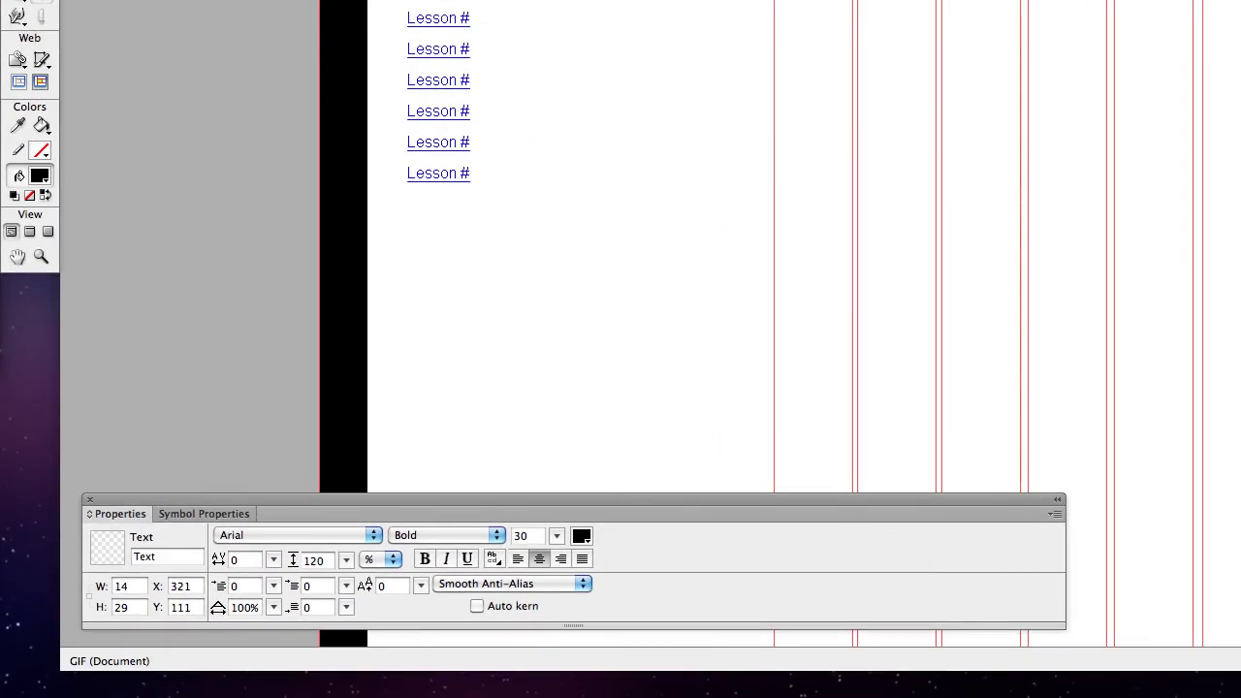
key(Escape)
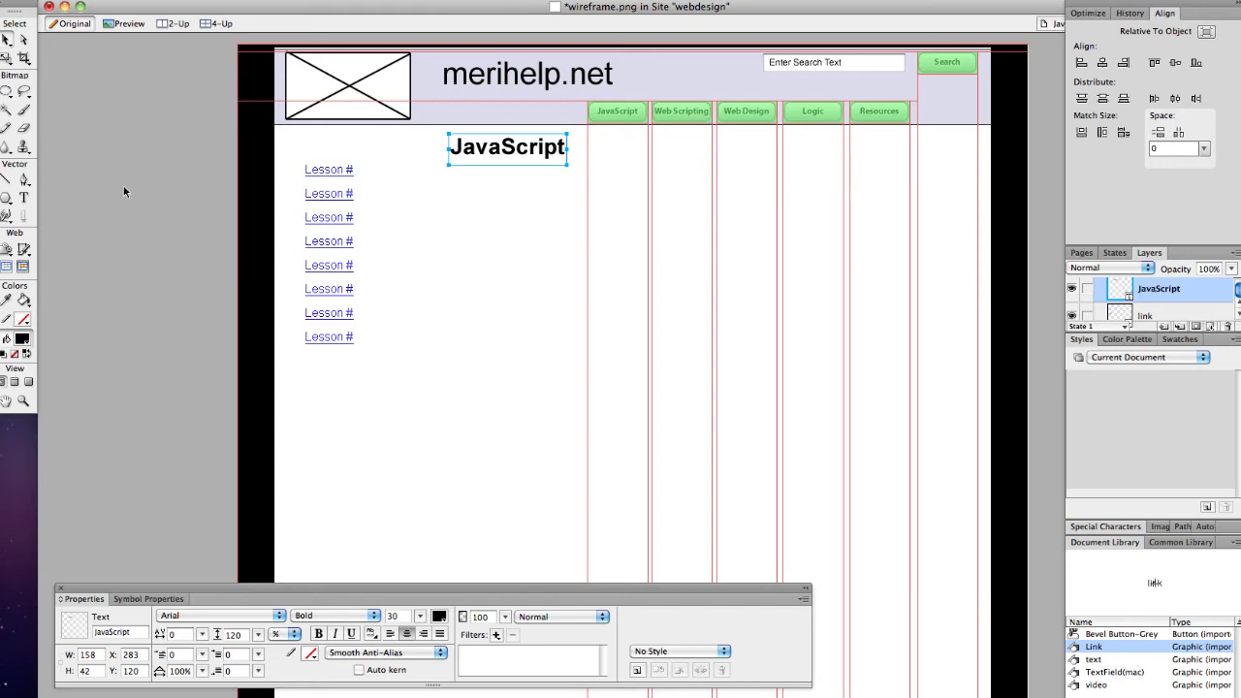
Step: Move all eight lesson links down as a group to X 86, Y 215
drag(384, 370, 330, 214)
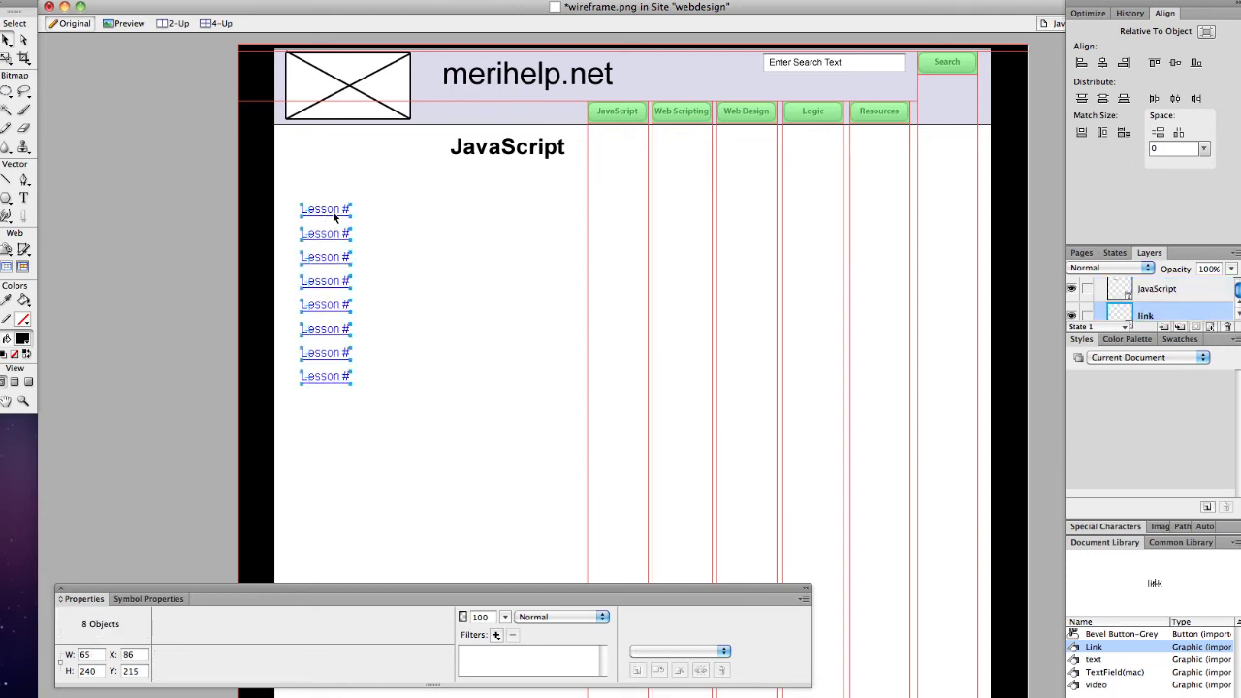
click(455, 222)
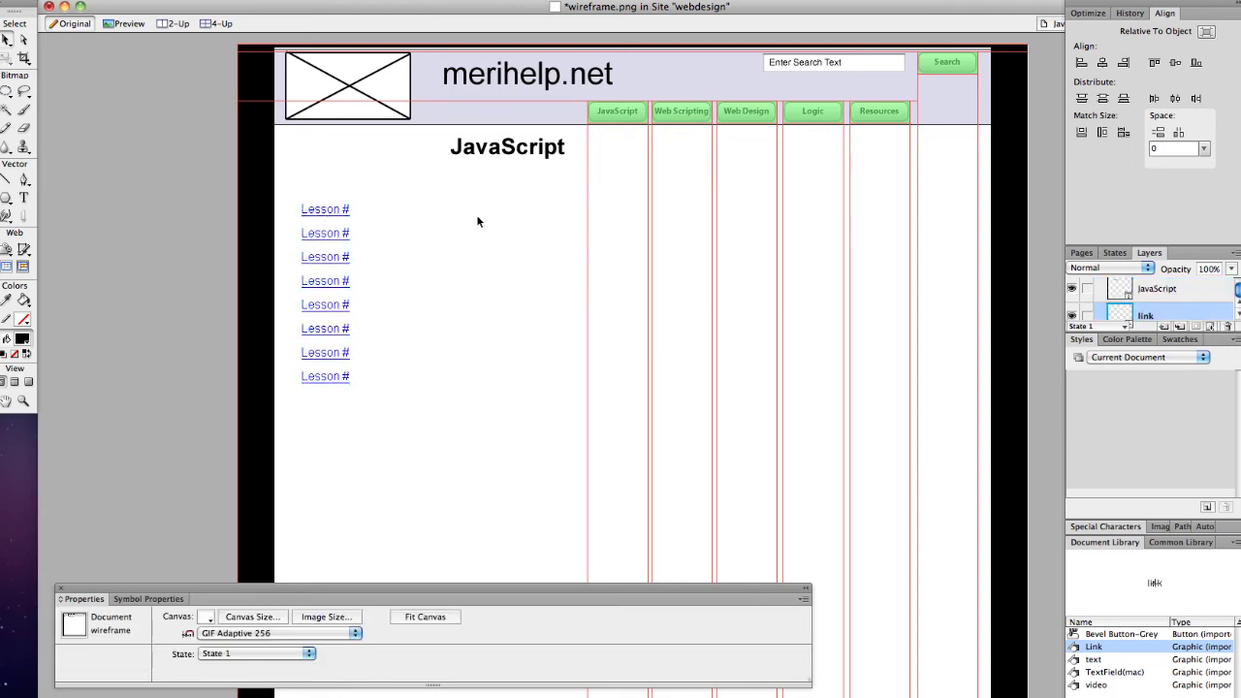
Step: Add the subtitle "Lesson #: blah blah blah" in Arial Italic, size 20, beneath the JavaScript heading
click(24, 197)
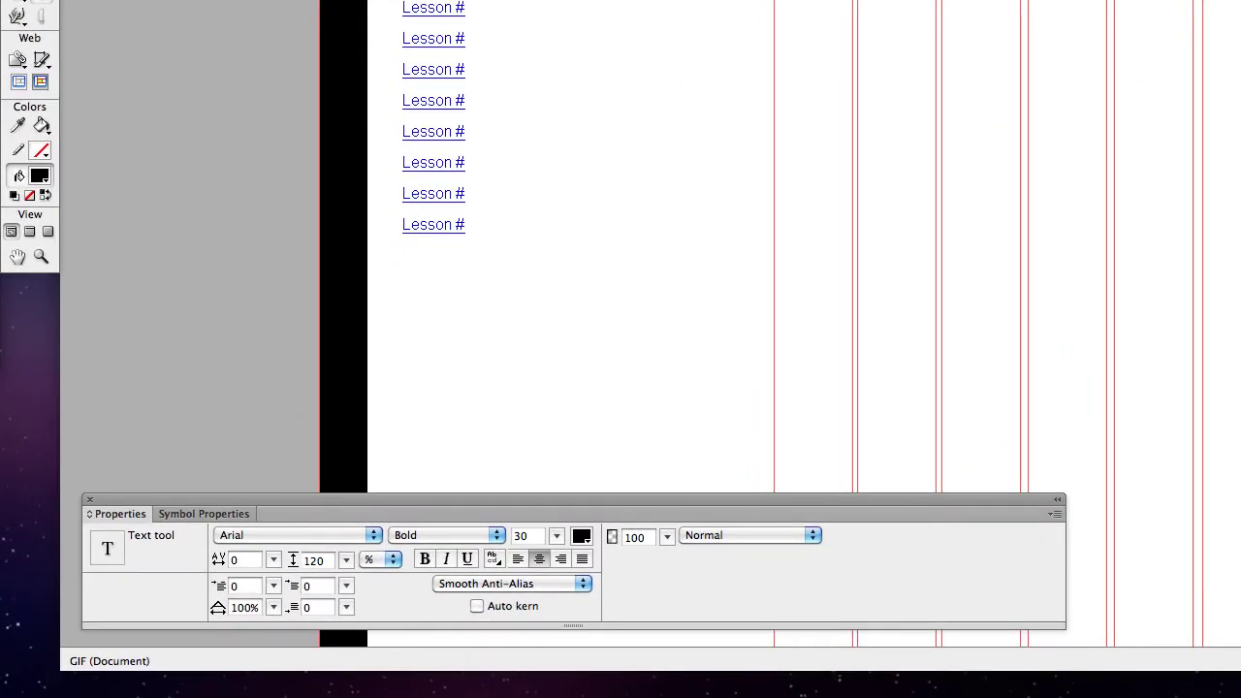
click(469, 175)
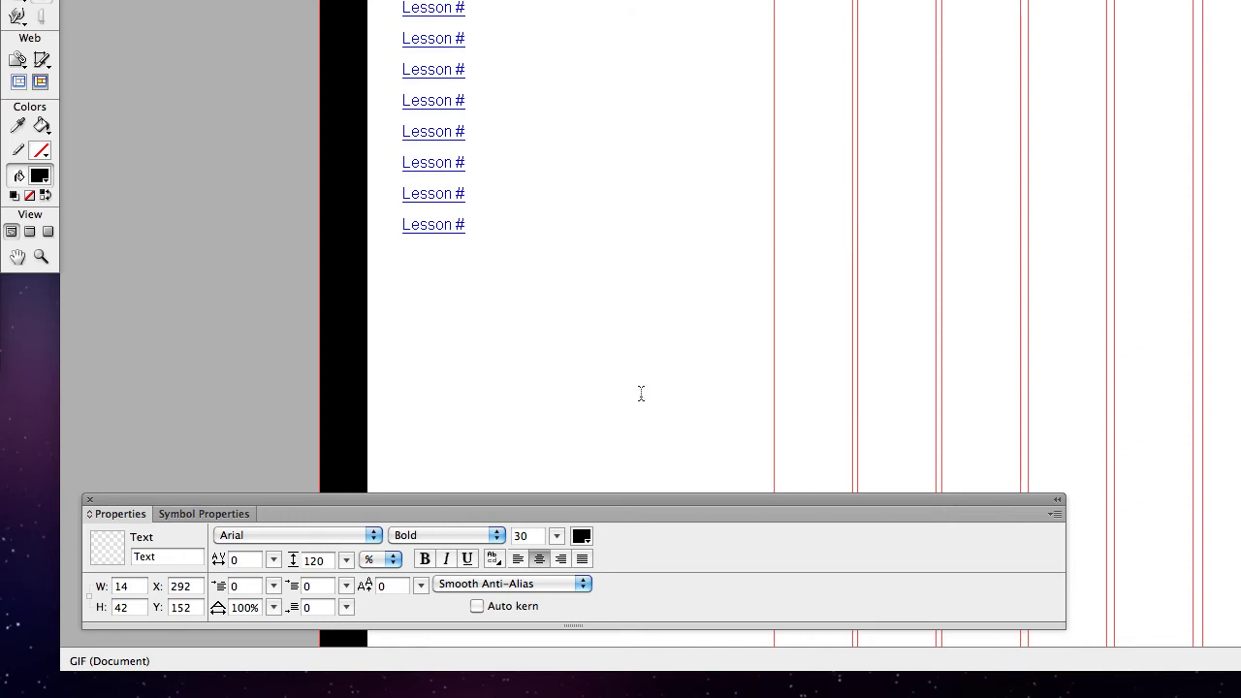
click(512, 539)
text(2)
click(490, 535)
click(471, 522)
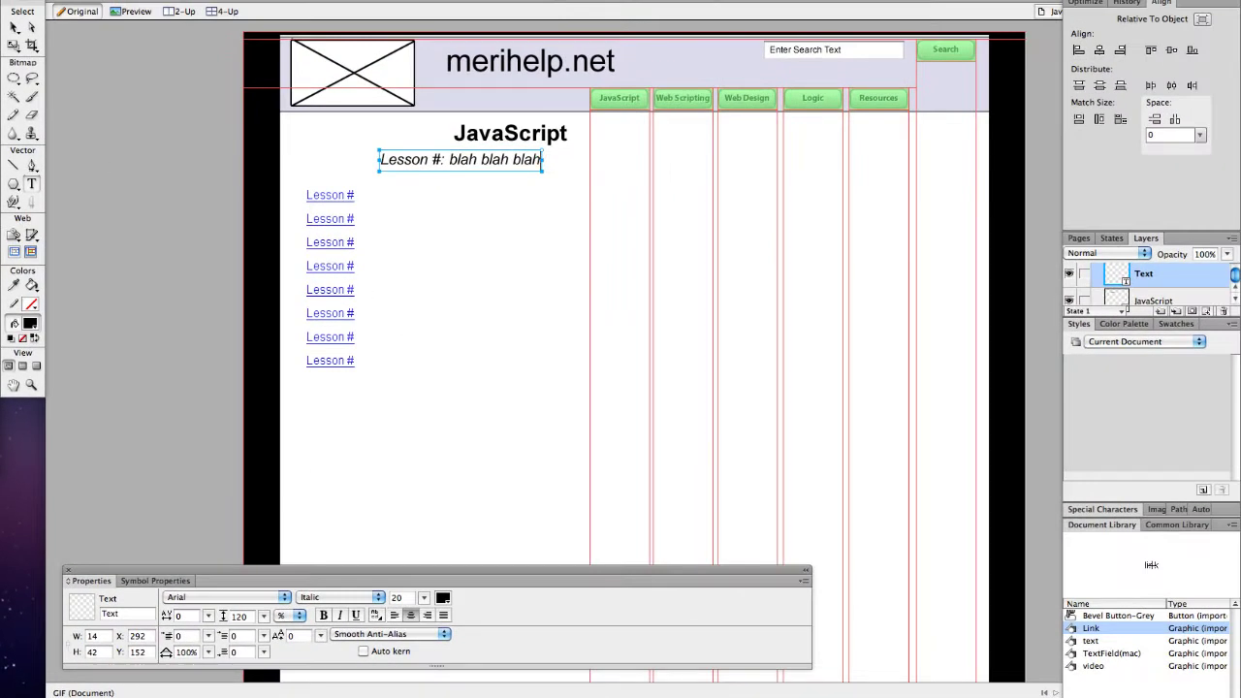
Step: Move the italic lesson subtitle to the right so it starts roughly in line with the JavaScript heading's left edge
click(13, 27)
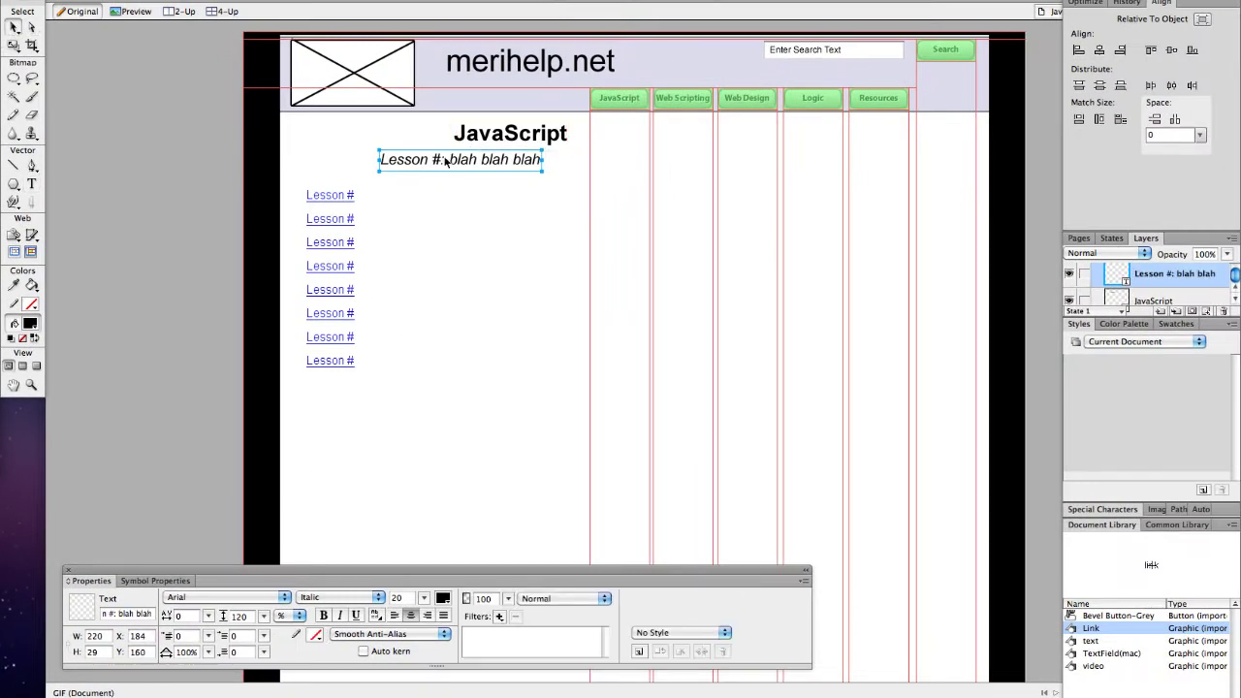
drag(445, 161, 523, 164)
click(523, 194)
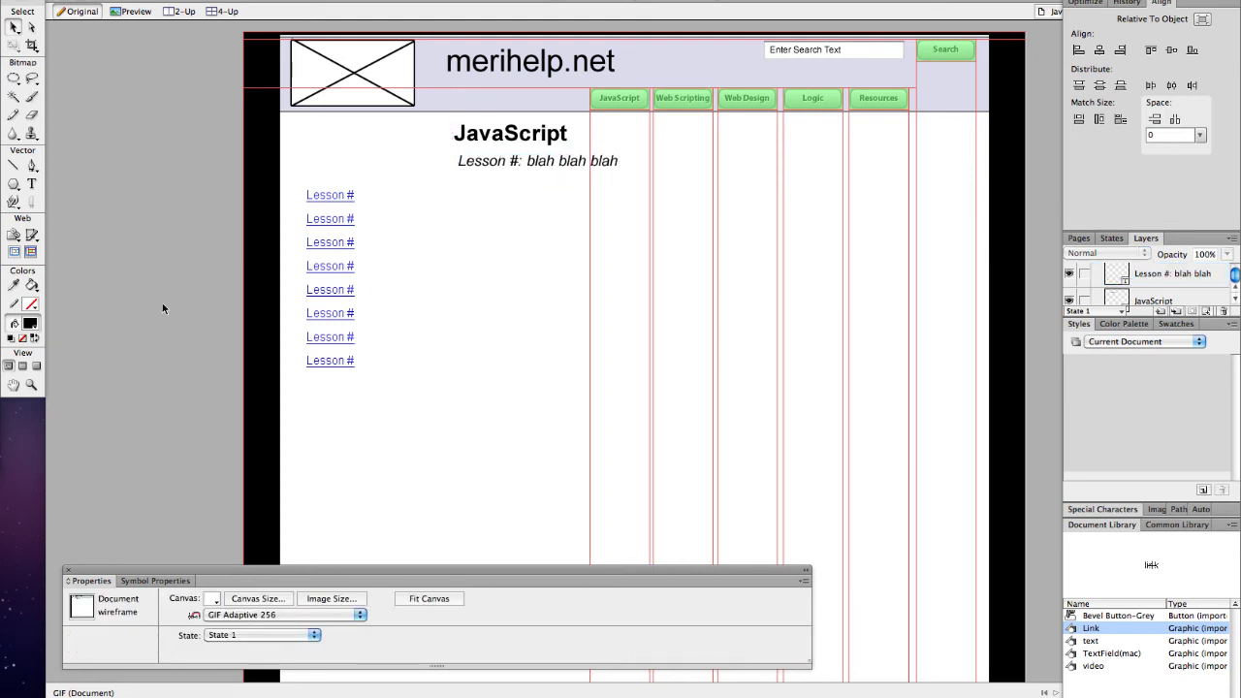
Step: Place the text symbol beneath the lesson subtitle at X 352, Y 231, and the video symbol below it at X 393, Y 359
click(1091, 641)
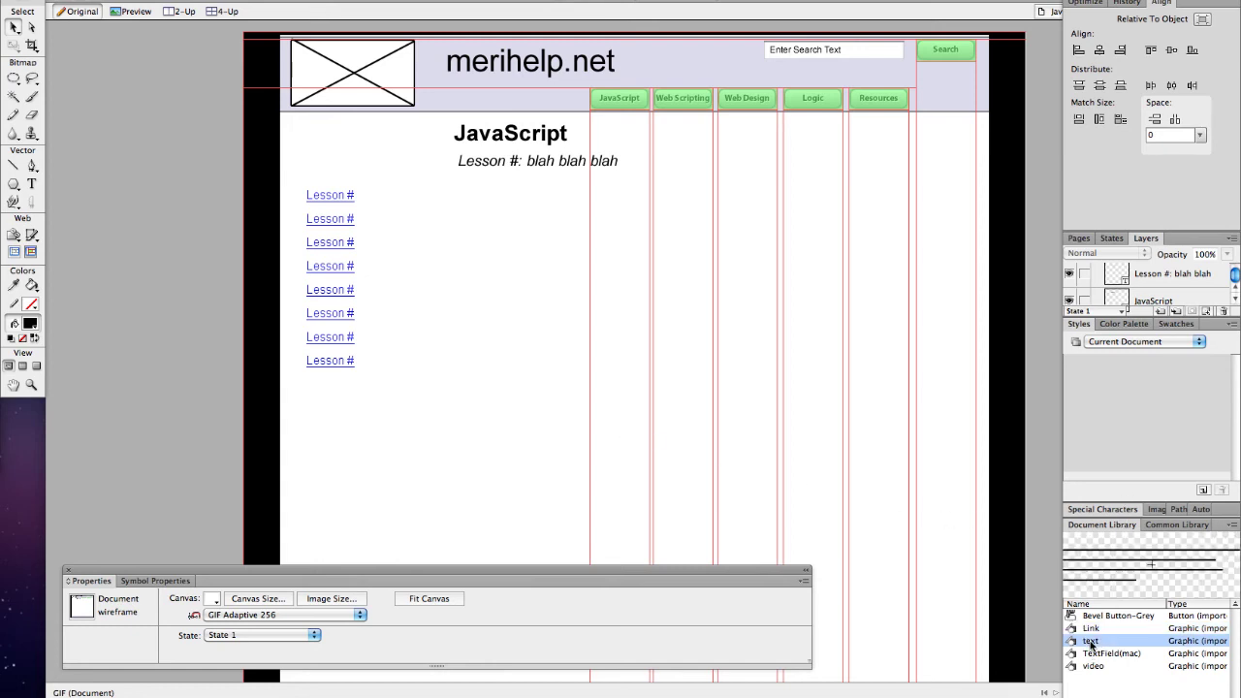
drag(1091, 641, 669, 230)
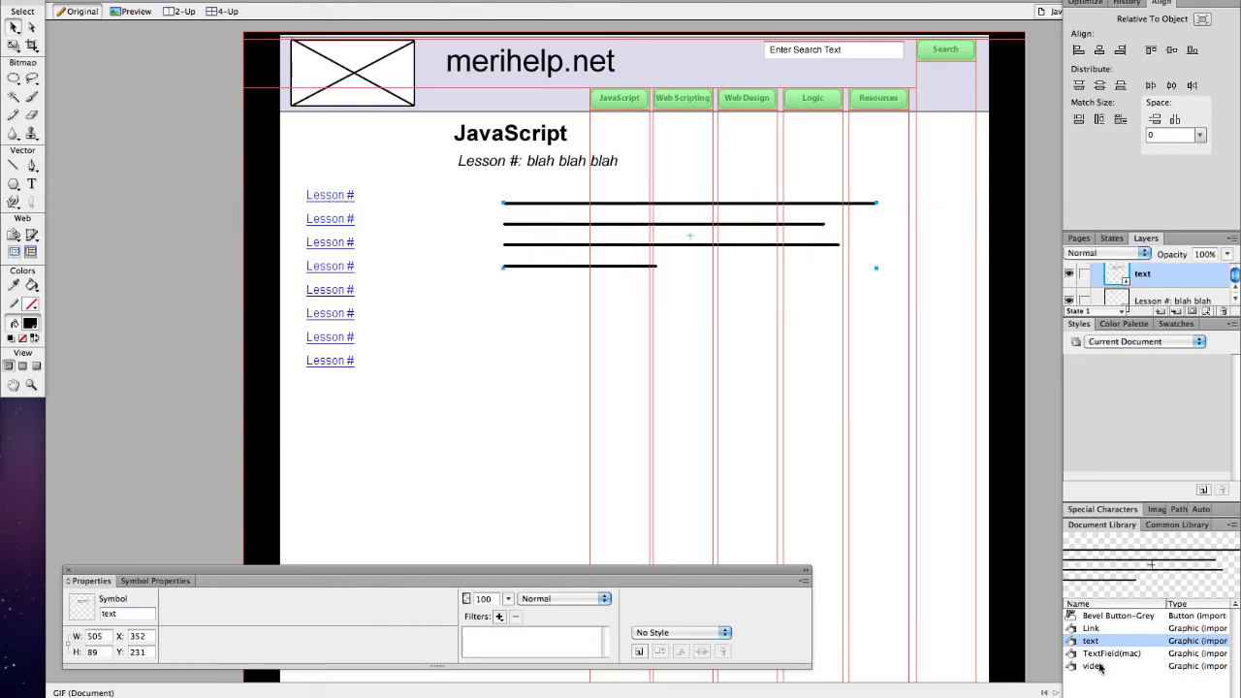
drag(1099, 667, 709, 389)
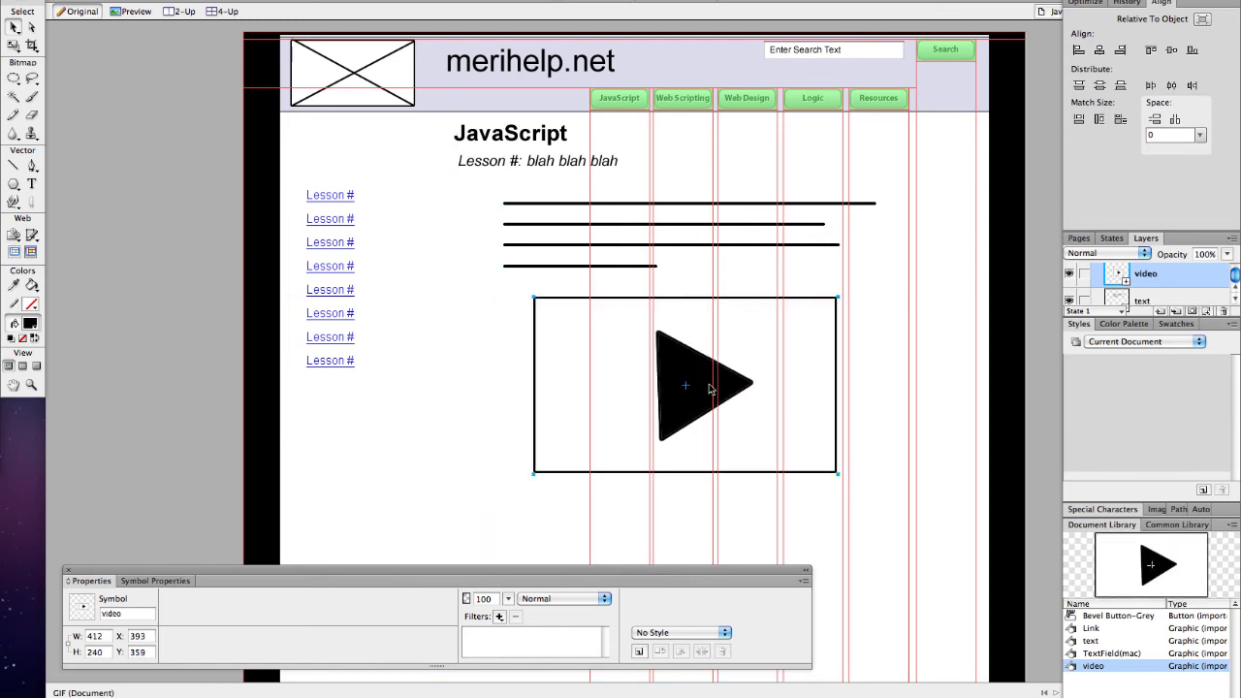
Step: Place a second text symbol beneath the video placeholder at X 352, Y 657, in line with the first text block
scroll(708, 389, down, 3)
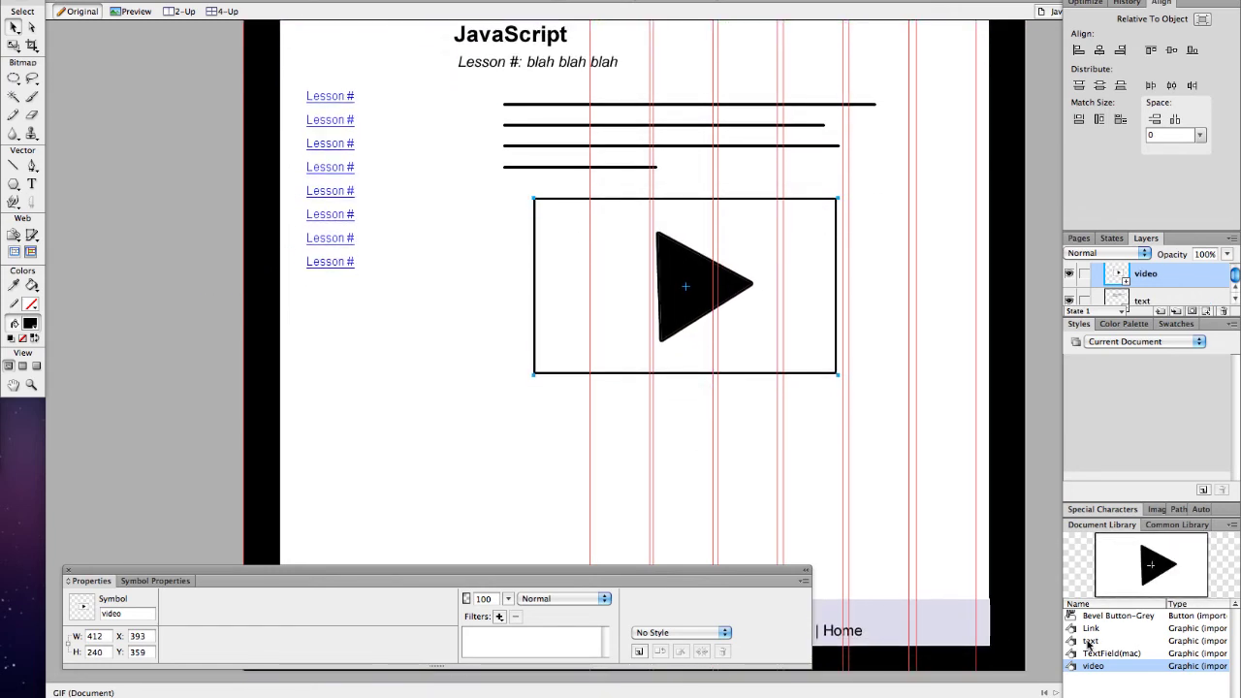
drag(676, 143, 614, 435)
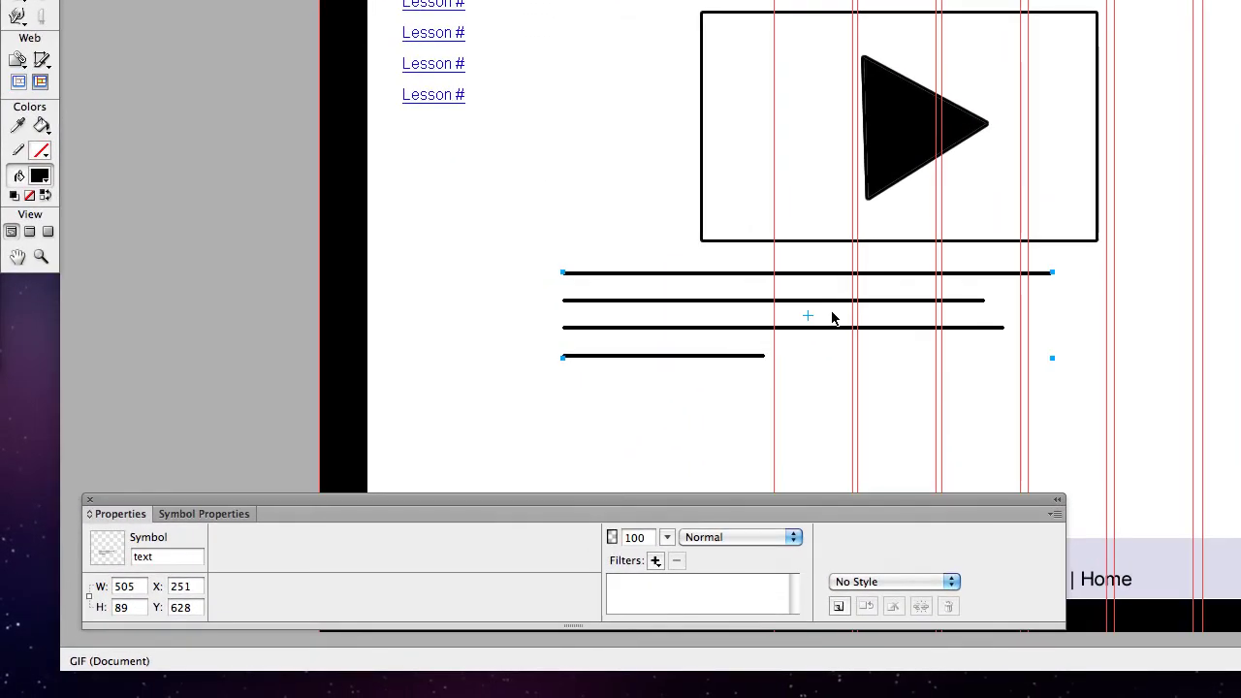
drag(831, 319, 927, 346)
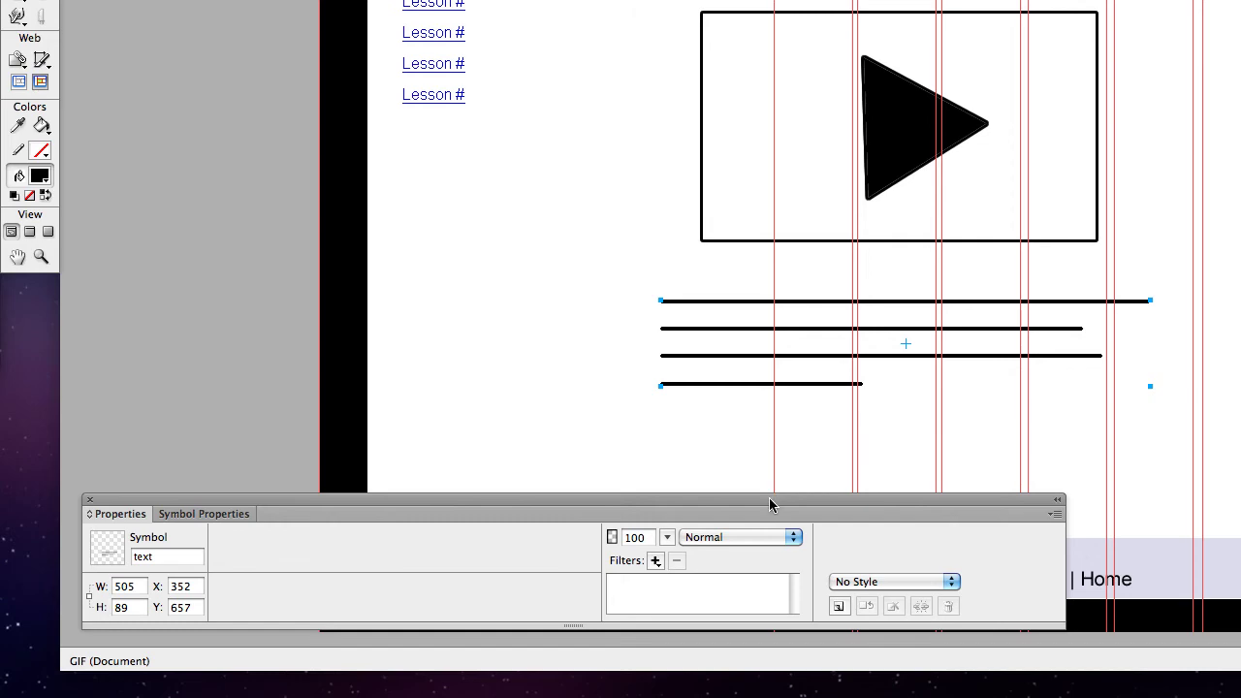
drag(775, 503, 702, 582)
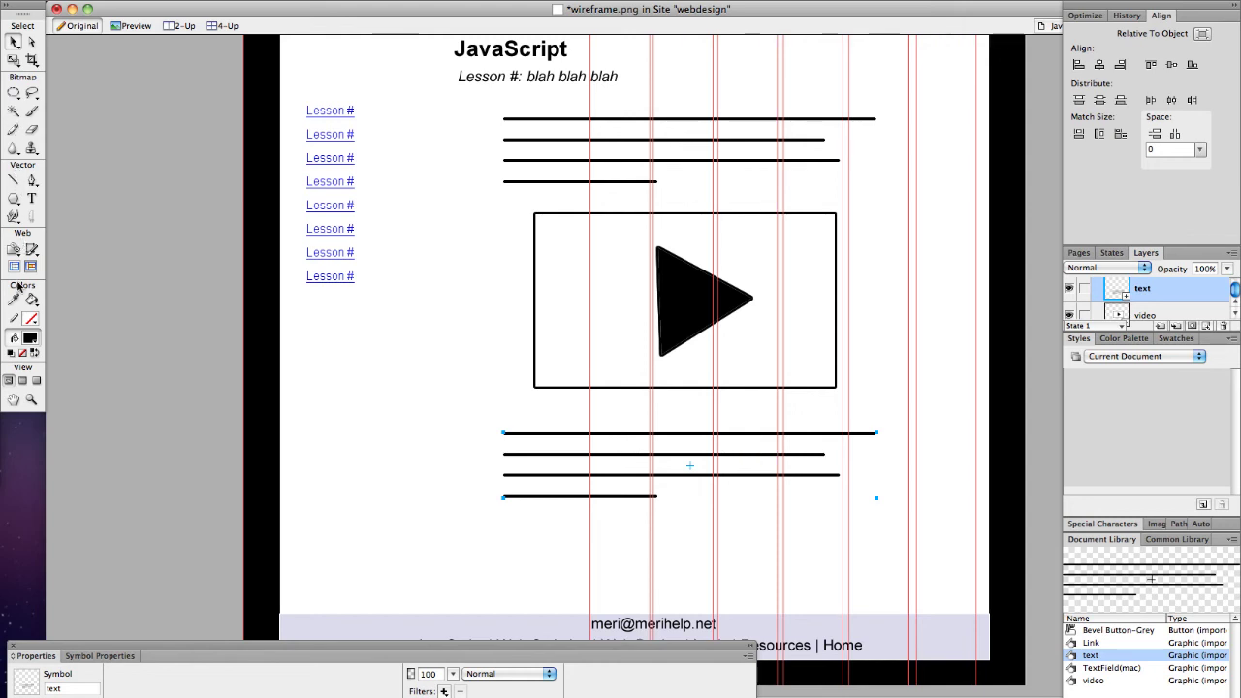
Step: Draw a rectangle about 142 by 111 pixels in the empty area below the lesson links
click(15, 200)
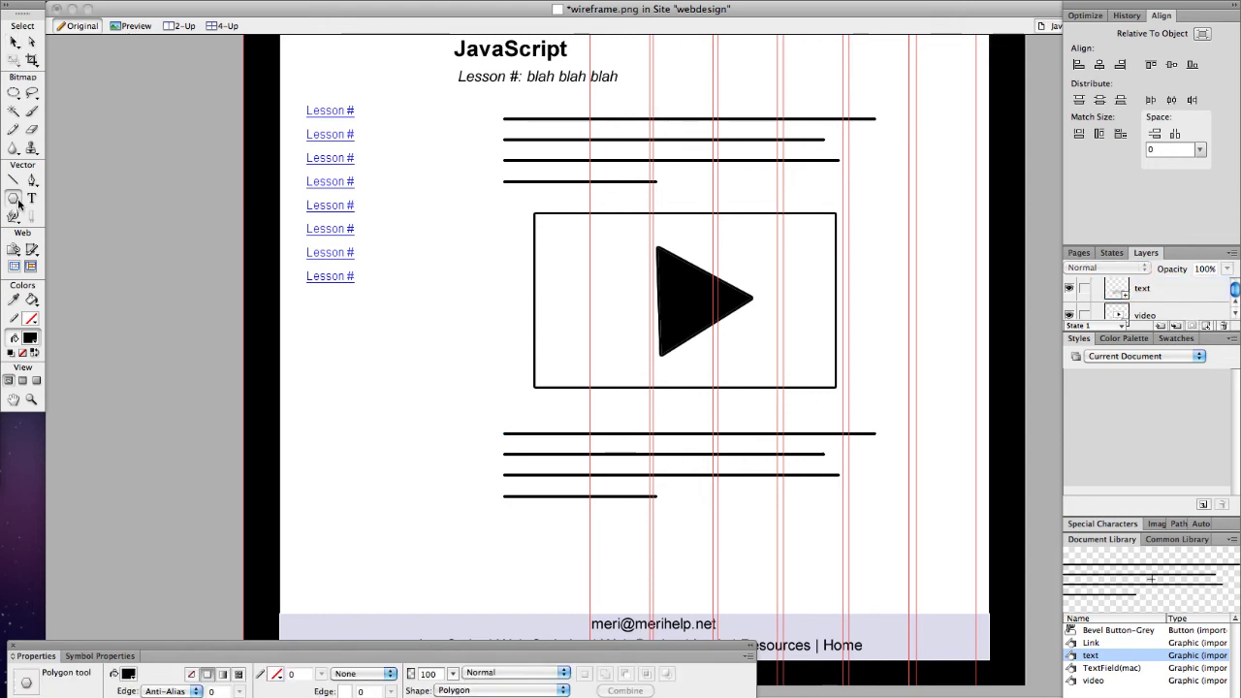
drag(19, 202, 84, 213)
drag(330, 372, 436, 453)
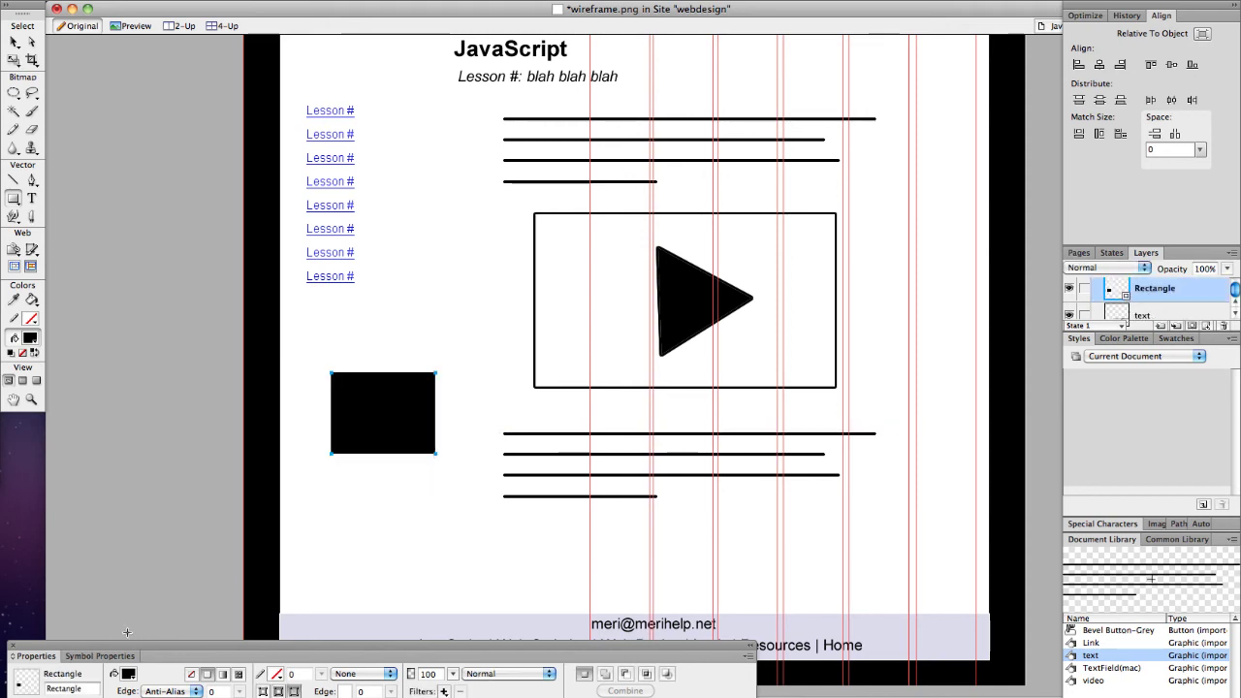
Step: Give the rectangle a white fill and a black stroke of size 3
click(128, 673)
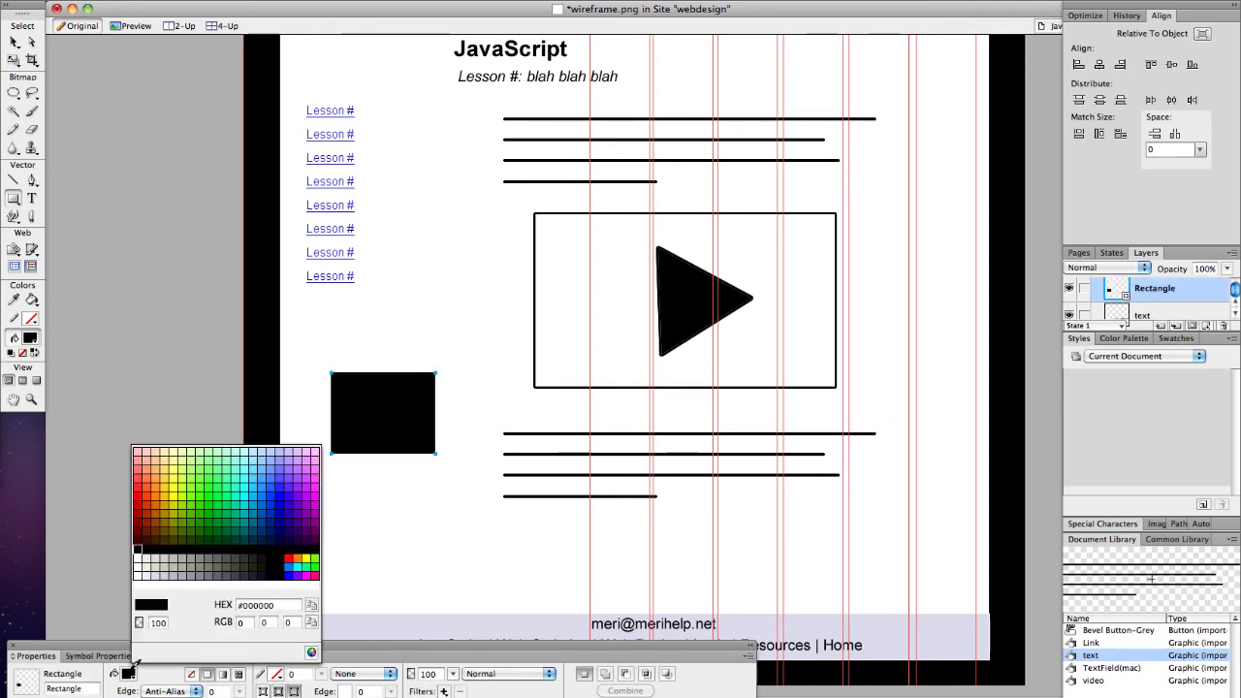
click(139, 560)
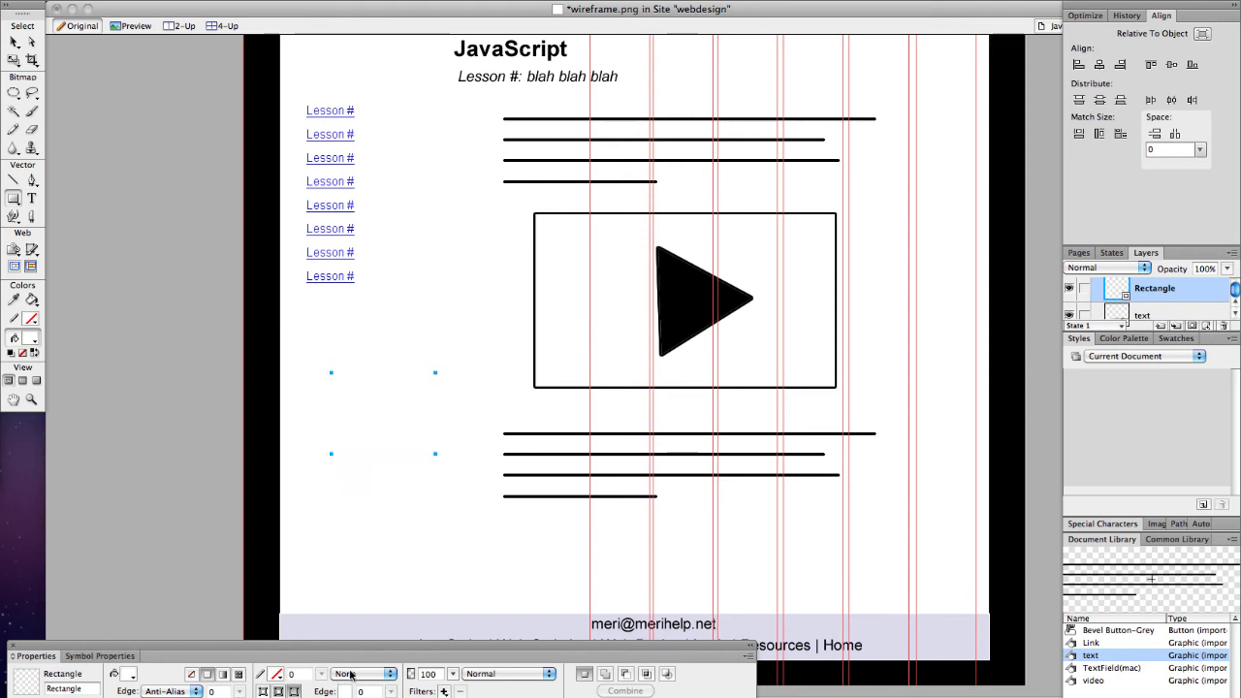
click(278, 674)
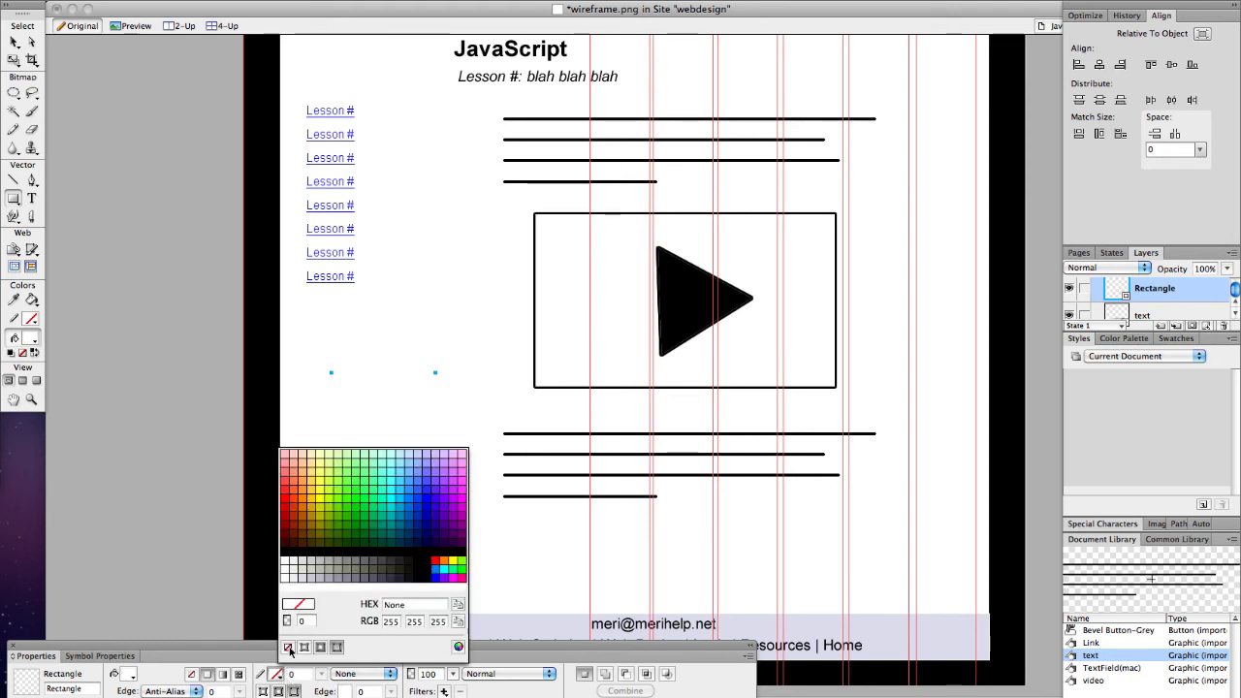
click(349, 549)
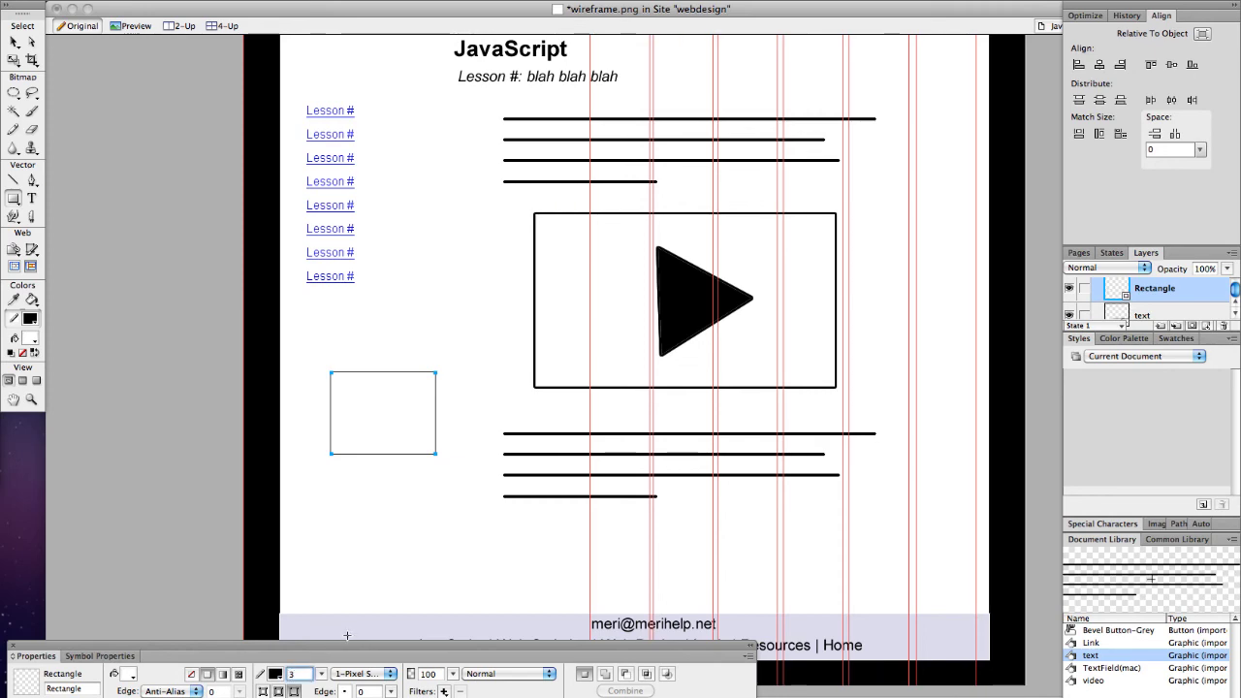
text(3)
key(Return)
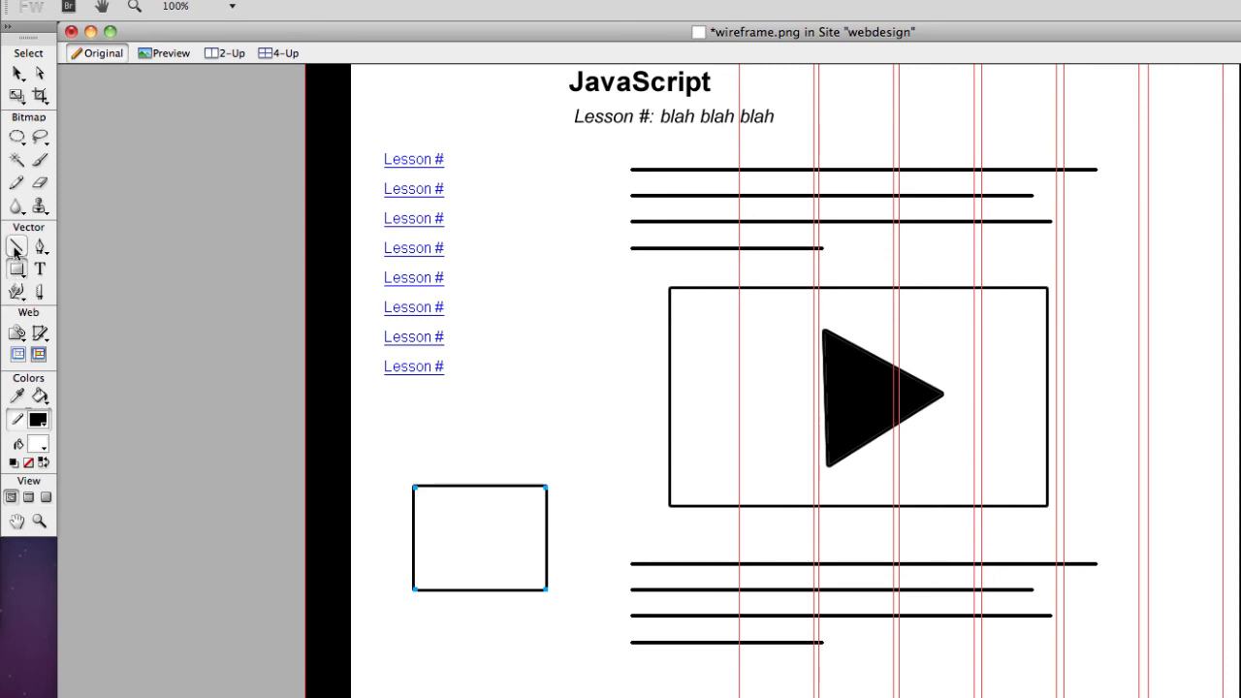
Step: Draw two diagonal lines joining the rectangle's opposite corners to form an X
click(14, 249)
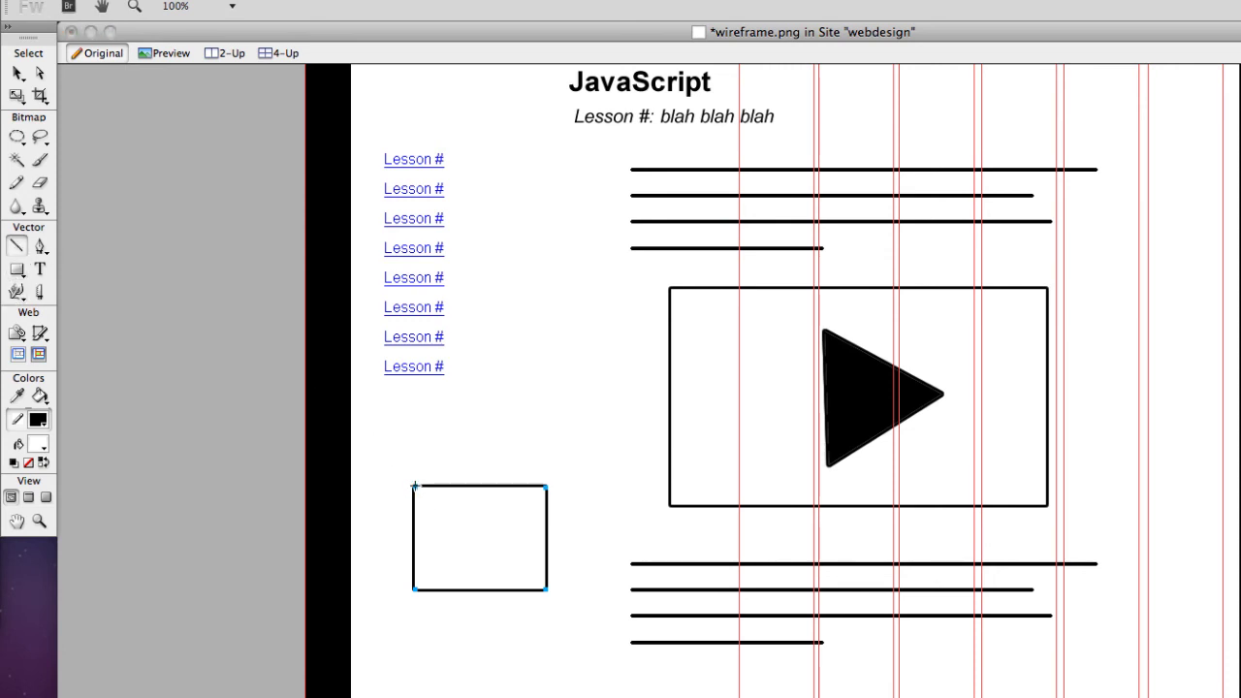
drag(414, 487, 546, 587)
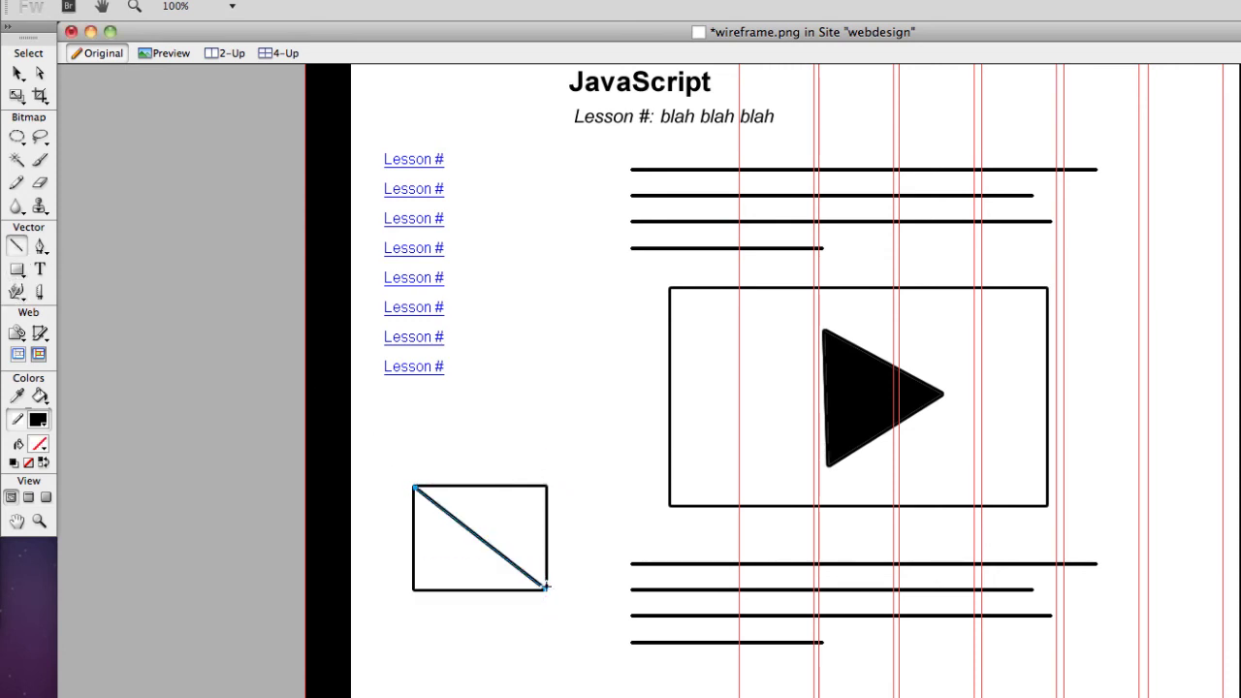
drag(414, 587, 546, 488)
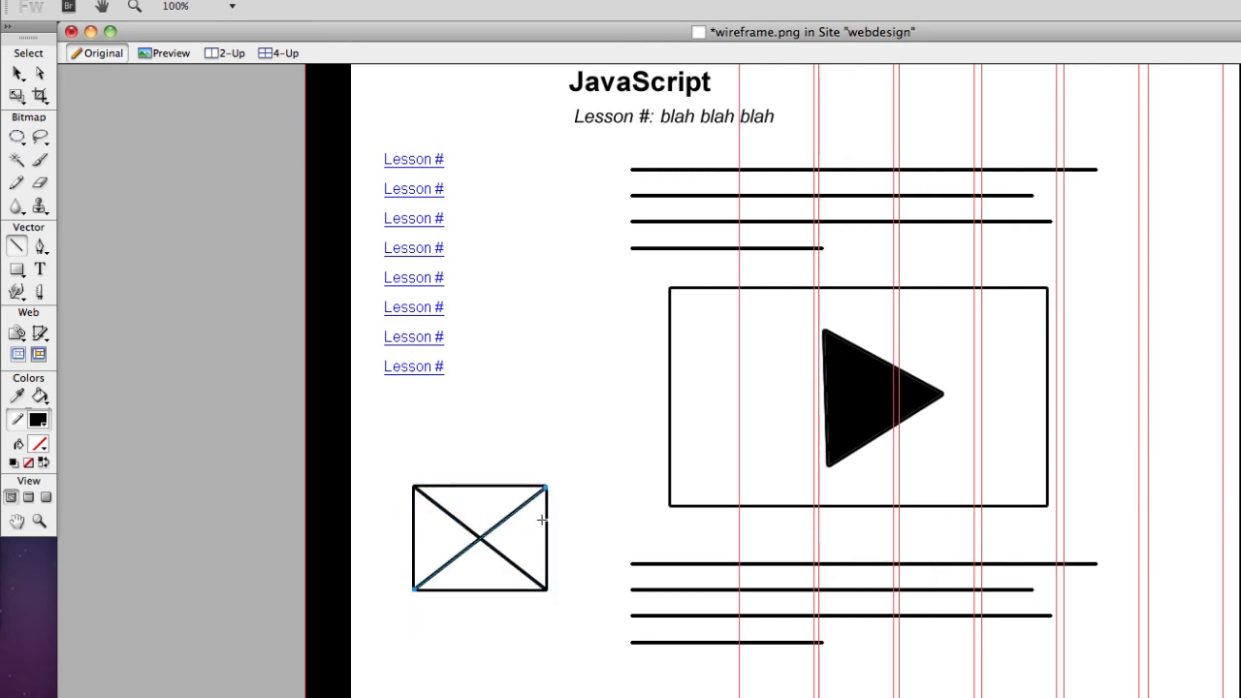
Step: Convert the rectangle and both diagonals to a graphic symbol named "image", saved to the Common Library as image.graphic in Custom Symbols
click(17, 73)
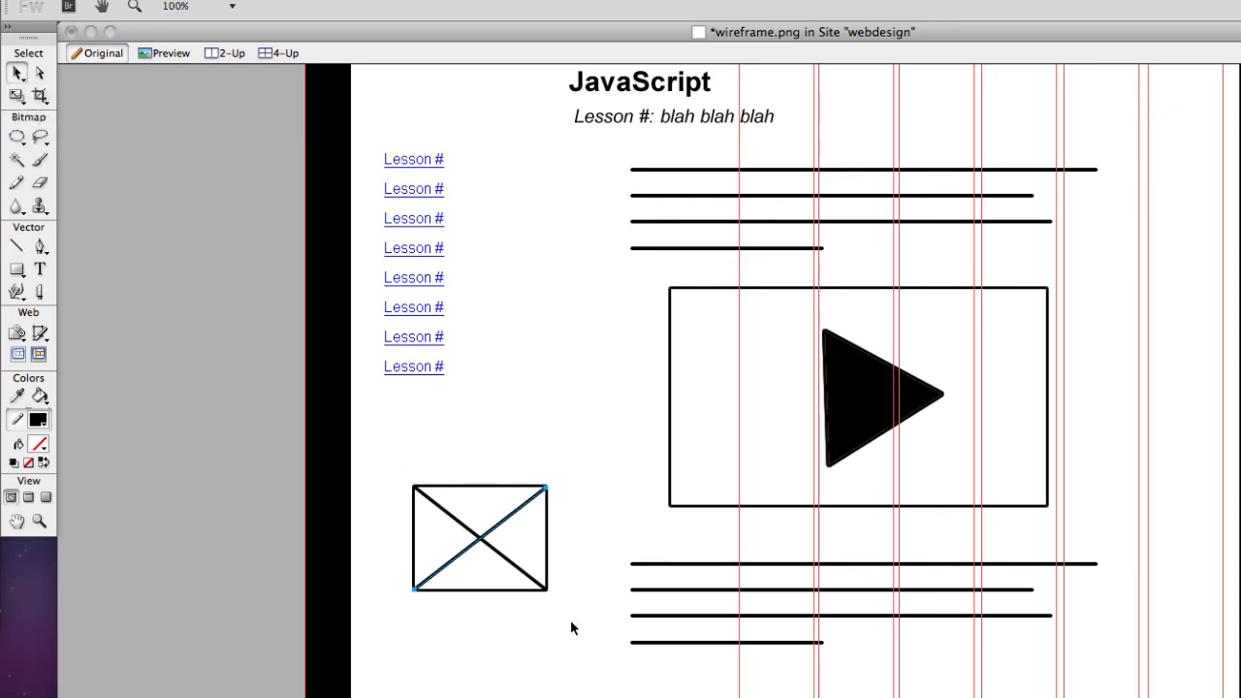
drag(569, 619, 393, 488)
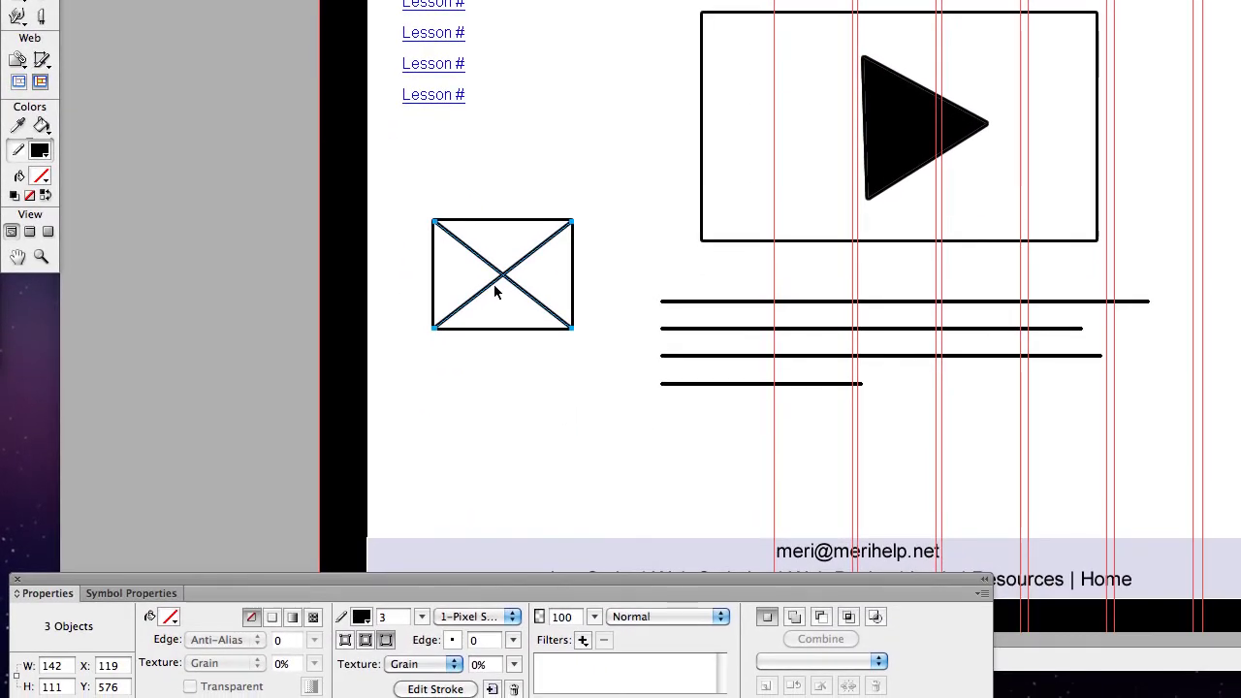
right_click(495, 291)
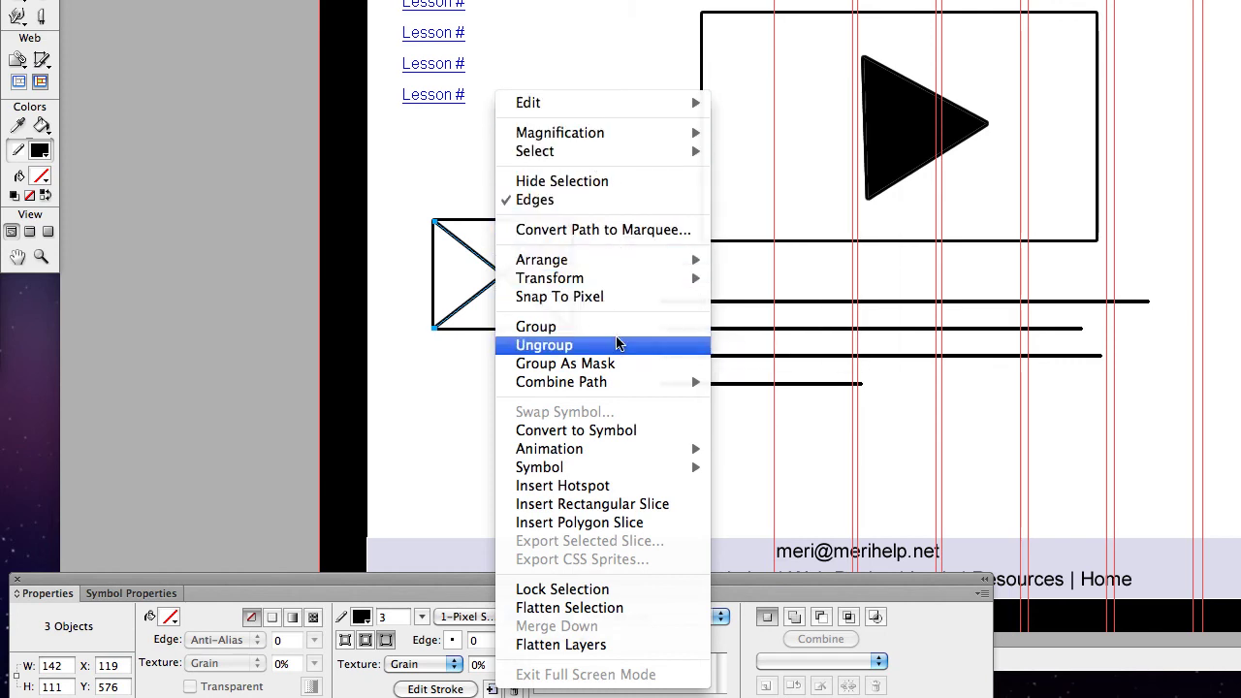
click(630, 434)
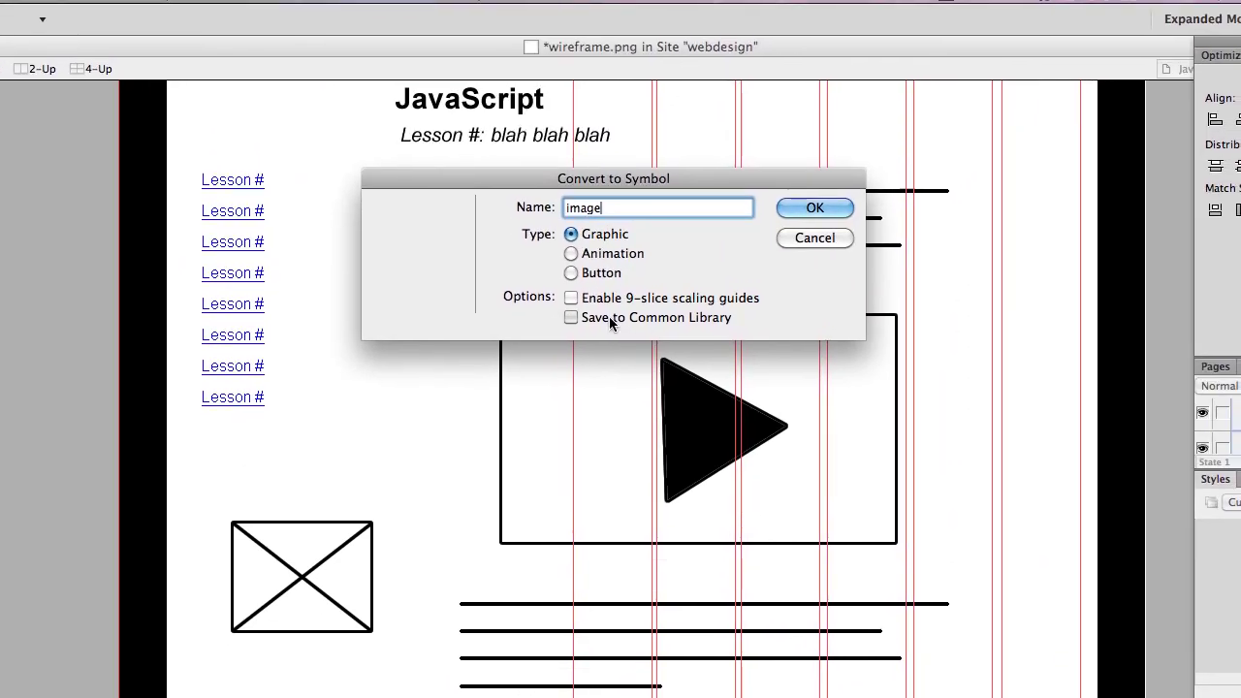
click(805, 15)
click(803, 209)
click(826, 520)
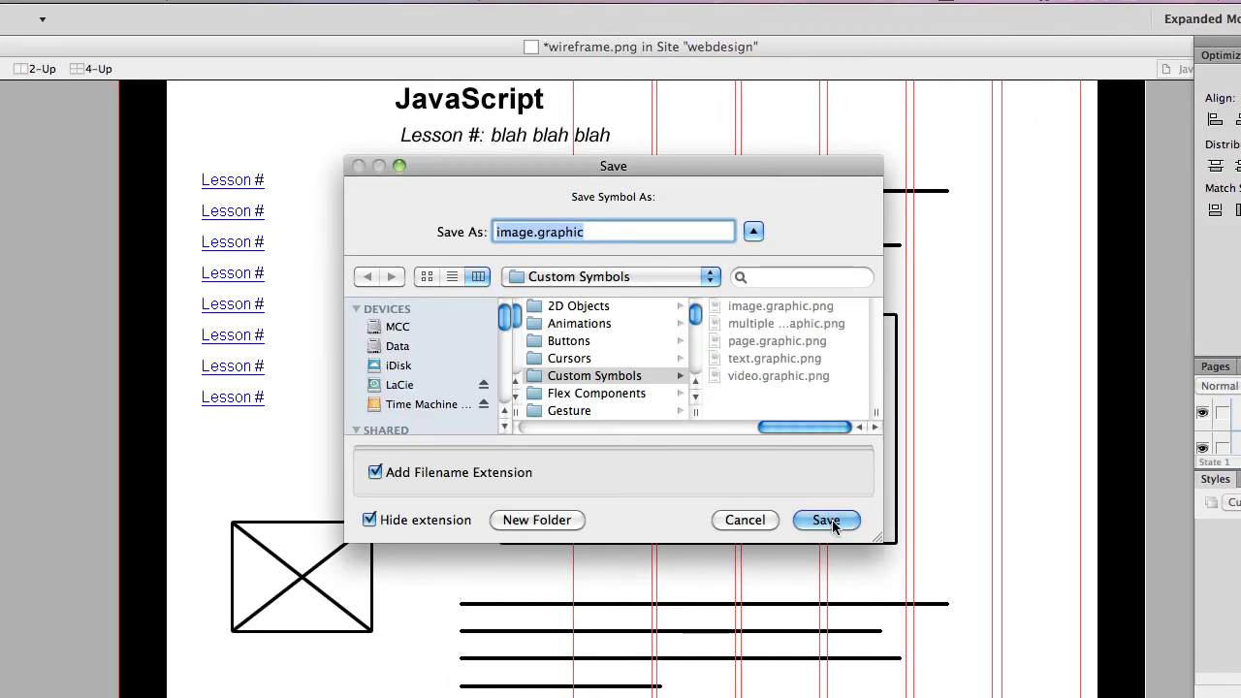
click(758, 295)
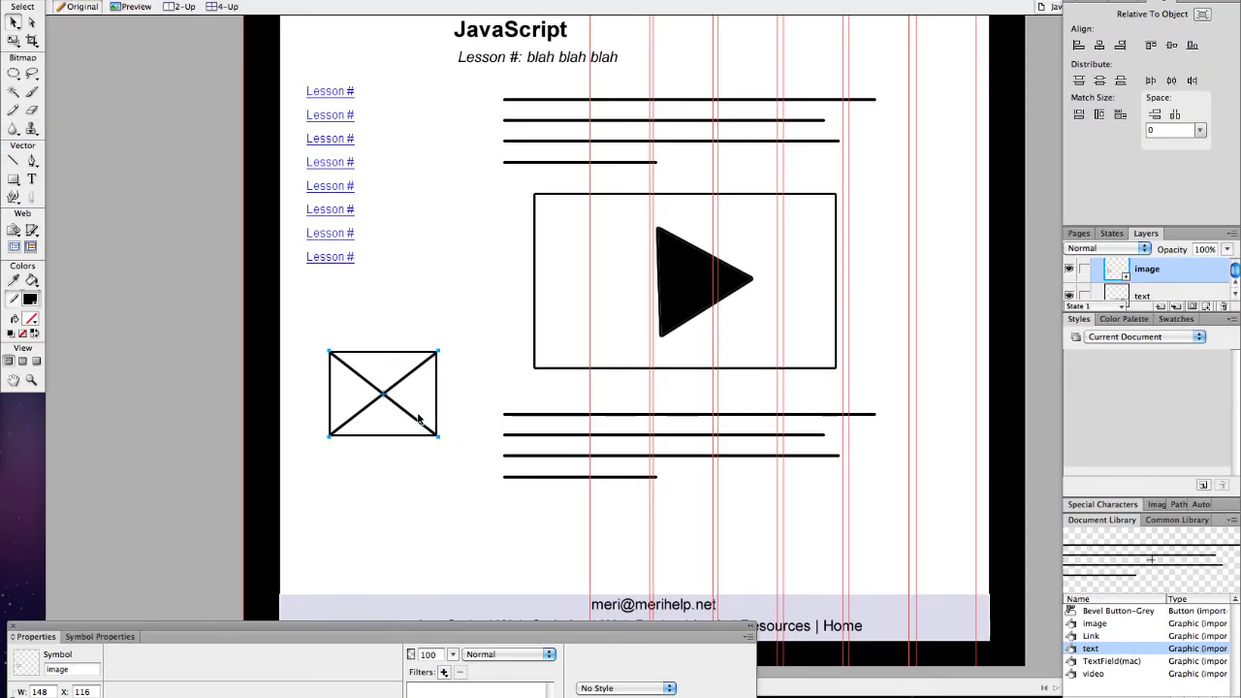
Step: Move the image symbol beneath the second text block, just above the footer, at X 494
drag(349, 593, 810, 697)
drag(772, 572, 702, 564)
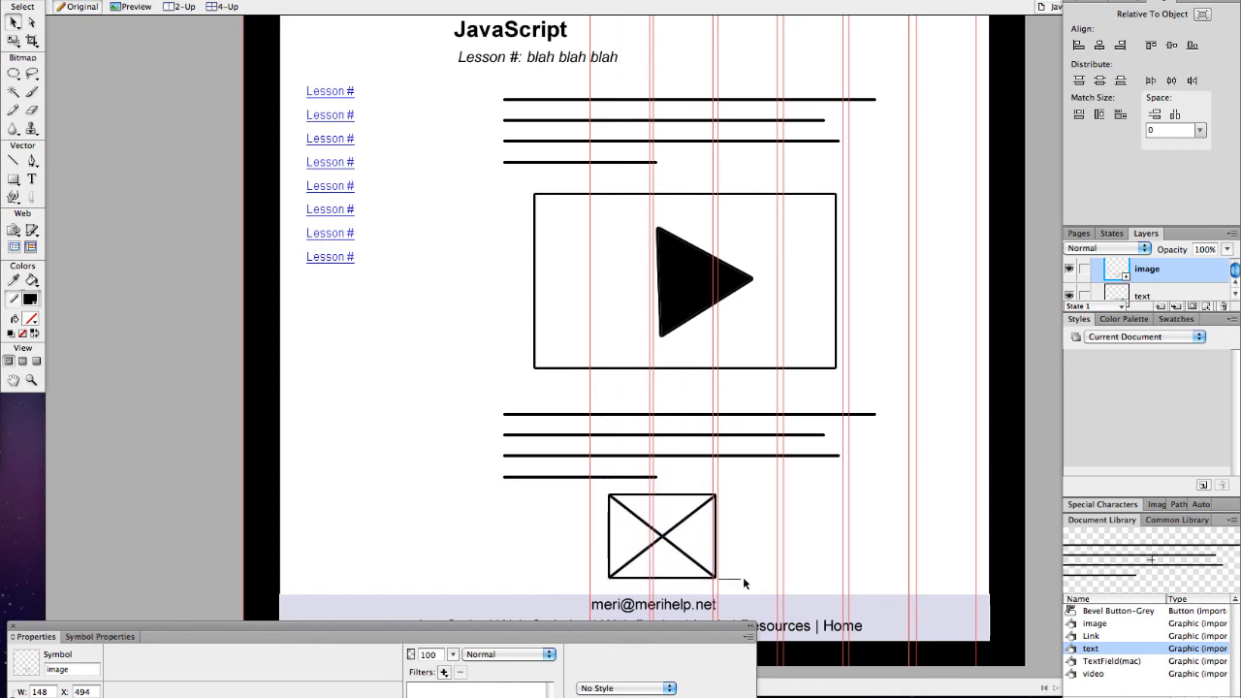
click(106, 173)
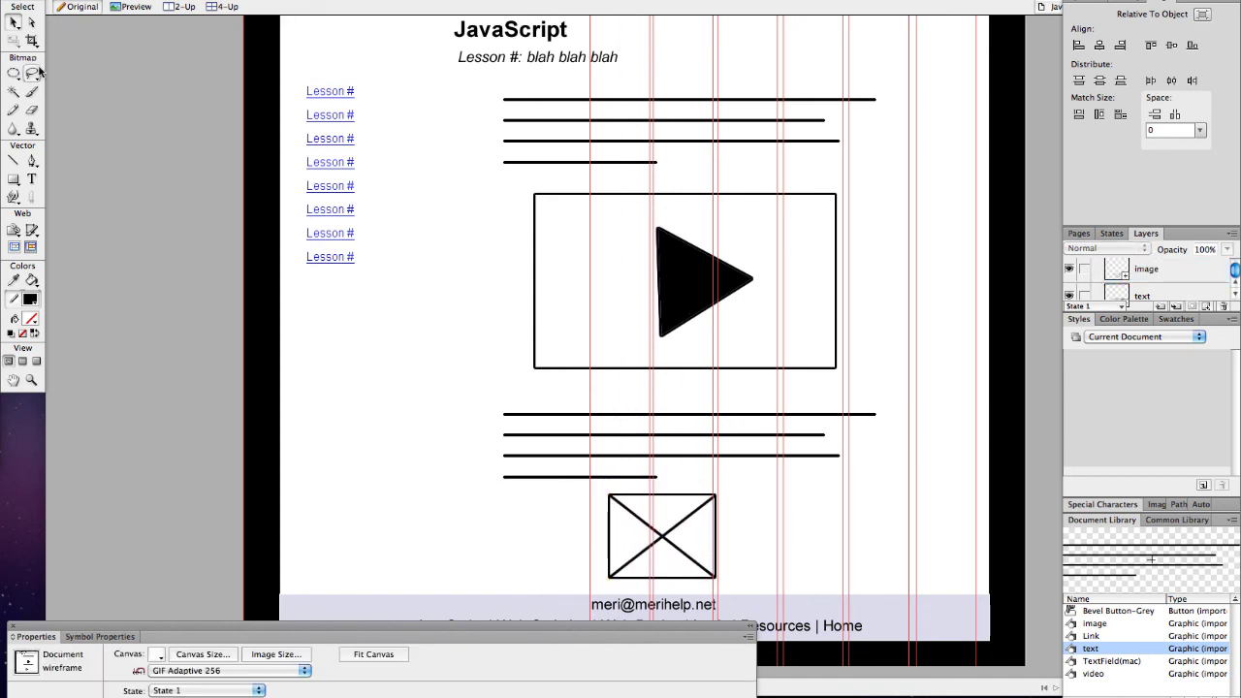
Step: Scale the image placeholder to a width of 366 starting at X 431, and nudge it clear of the text block above
click(631, 514)
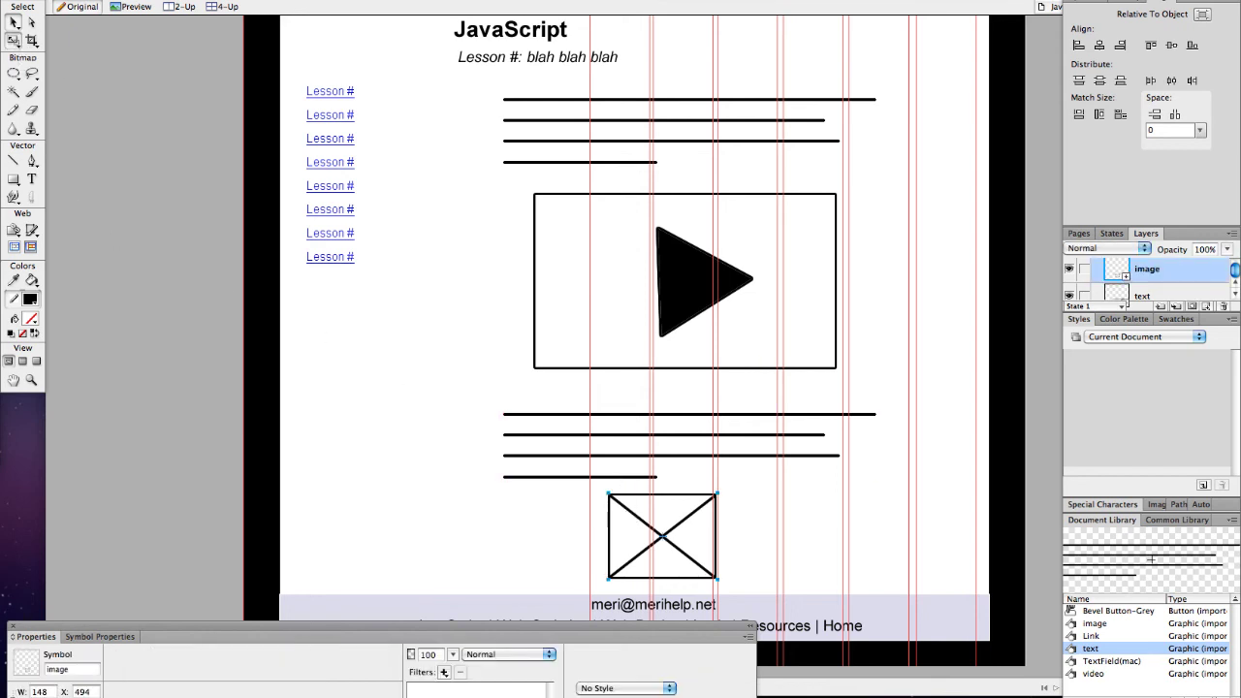
click(13, 41)
drag(20, 47, 33, 62)
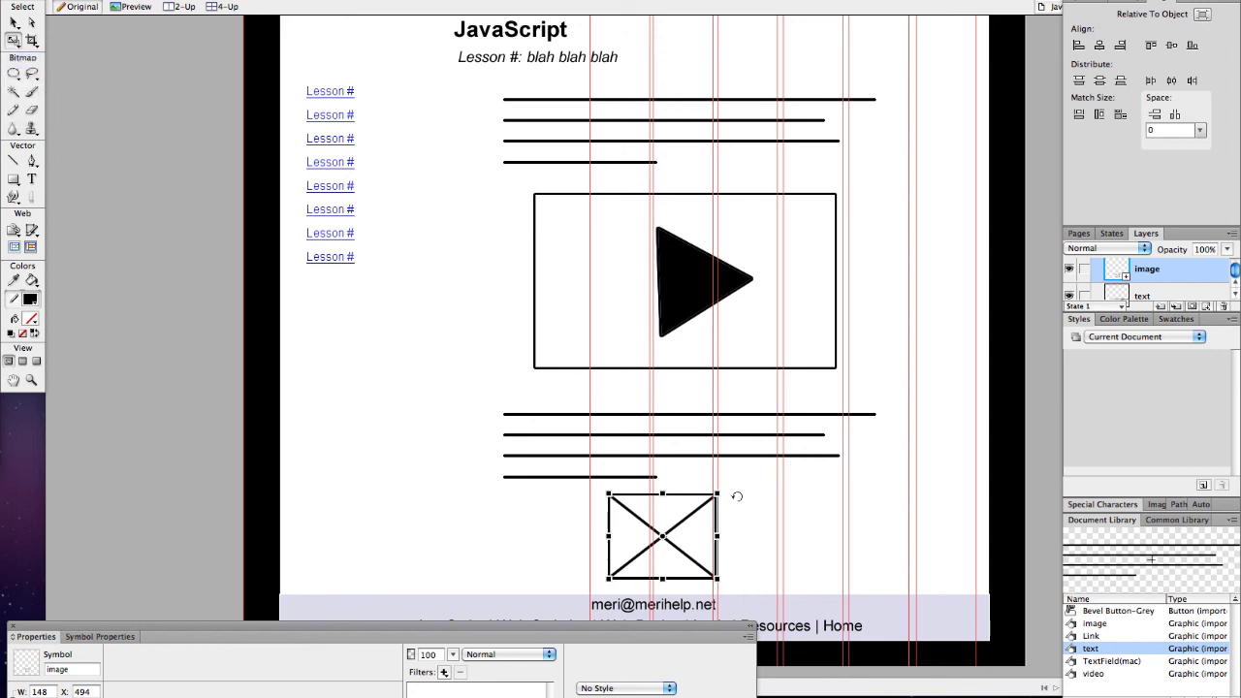
drag(715, 493, 713, 541)
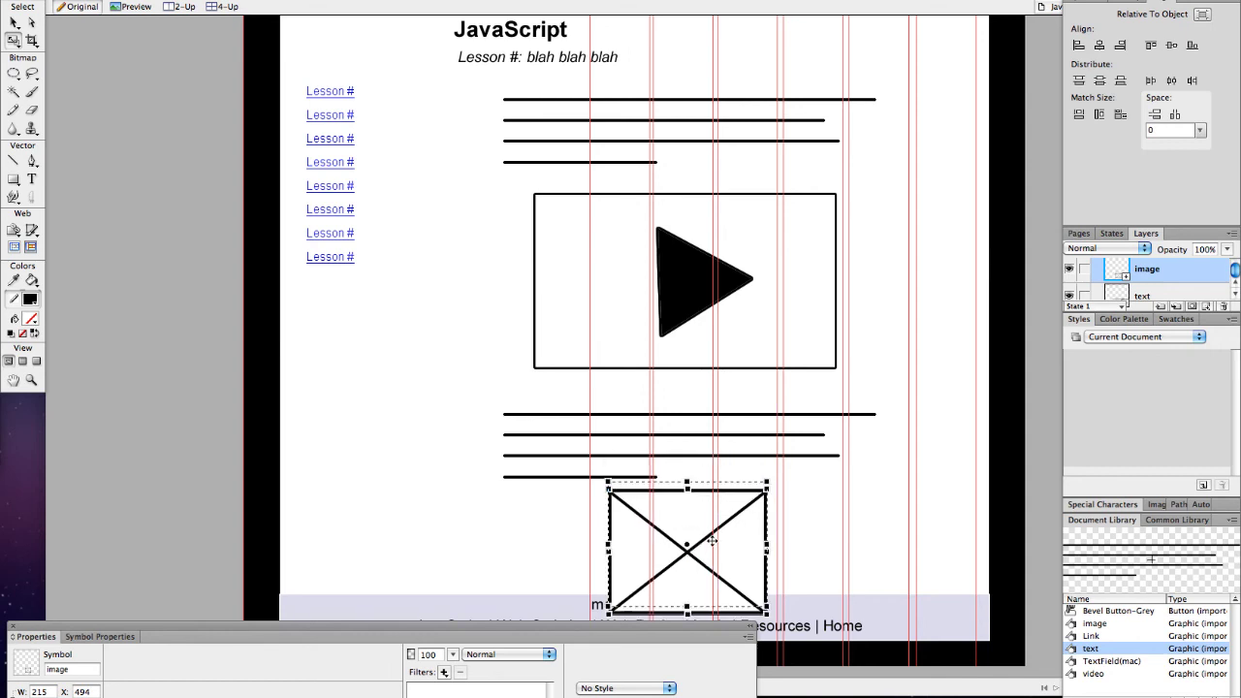
drag(766, 606, 832, 530)
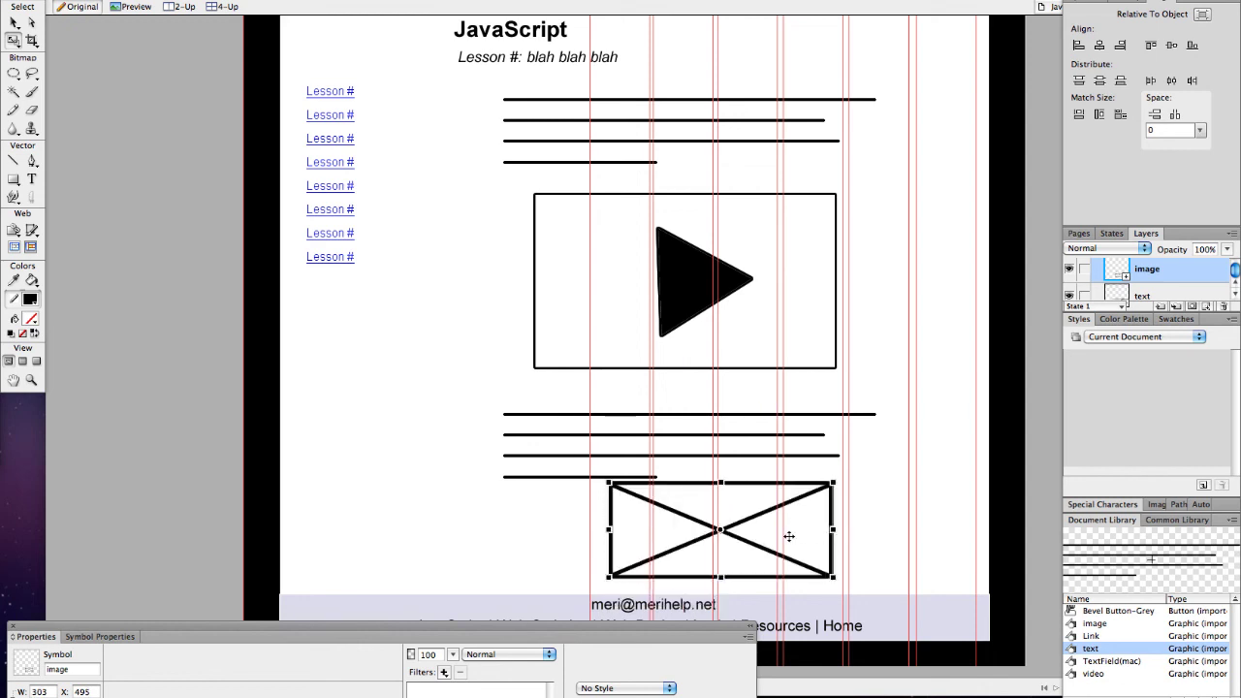
drag(607, 530, 561, 530)
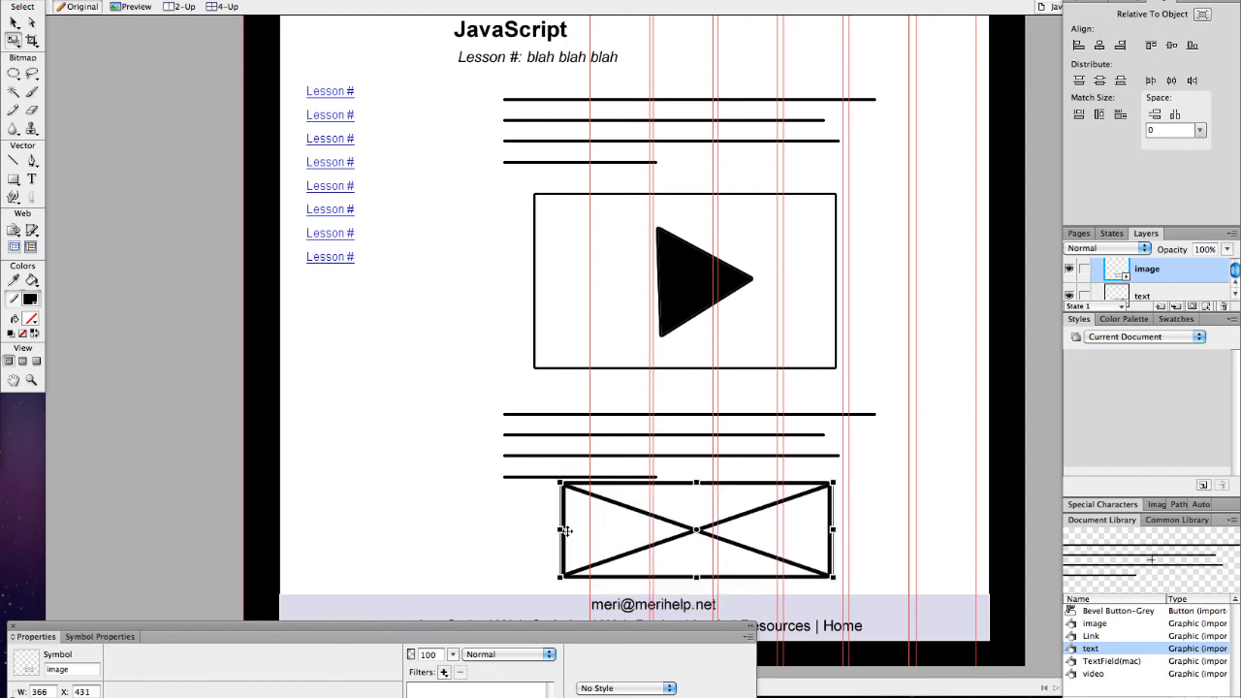
drag(665, 539, 666, 538)
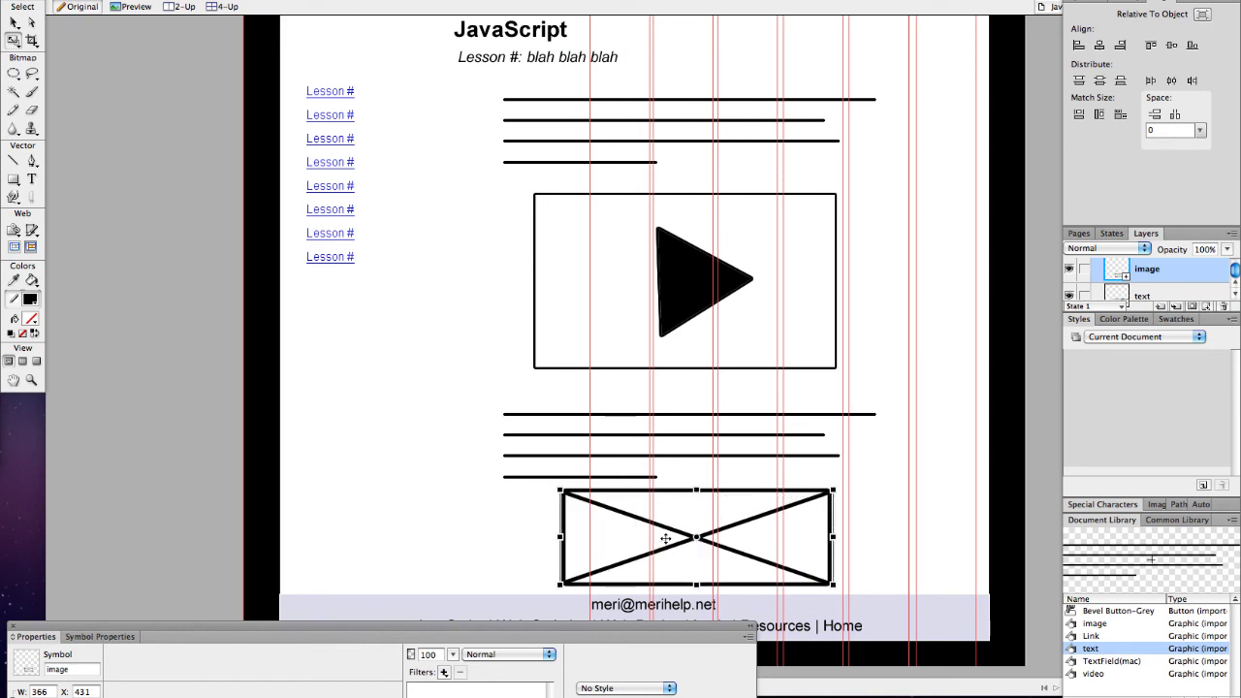
scroll(639, 320, up, 3)
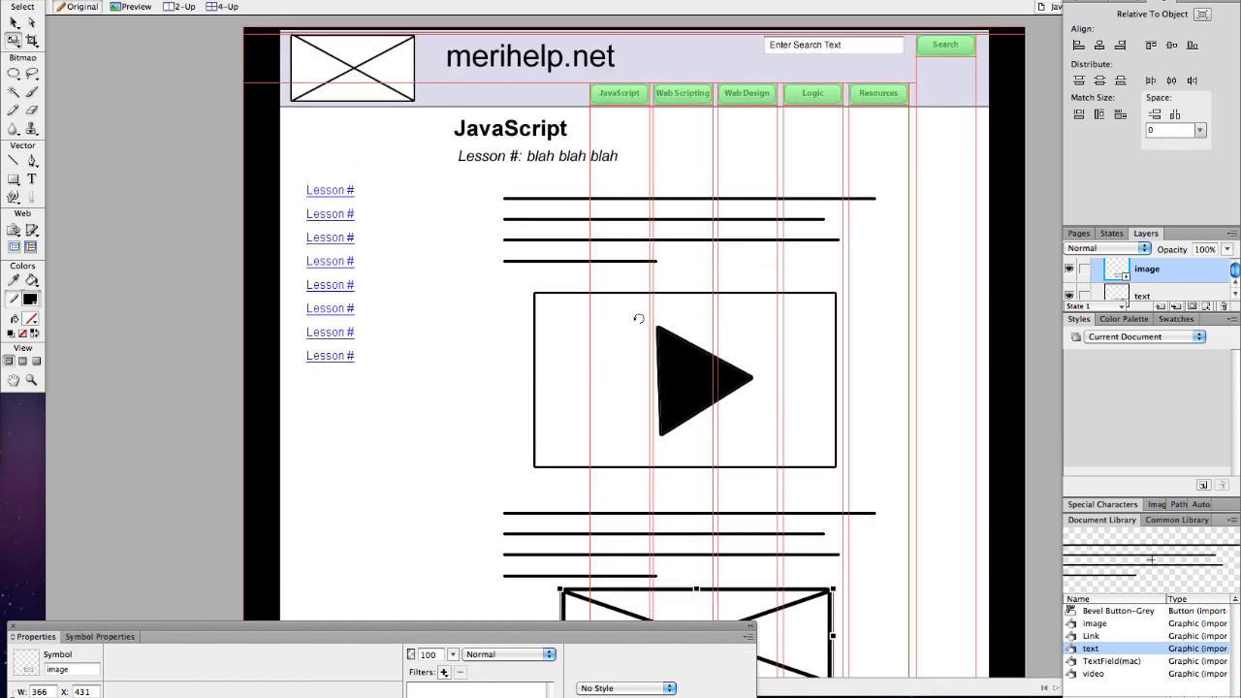
scroll(696, 341, down, 3)
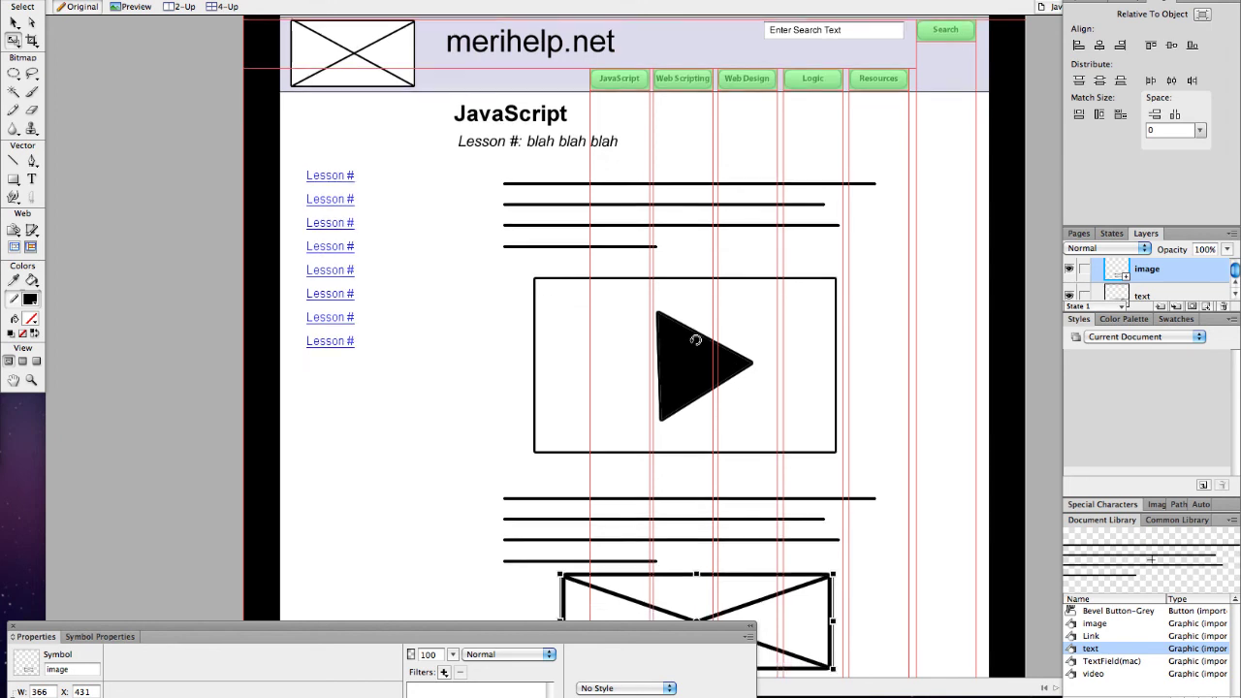
scroll(695, 341, up, 3)
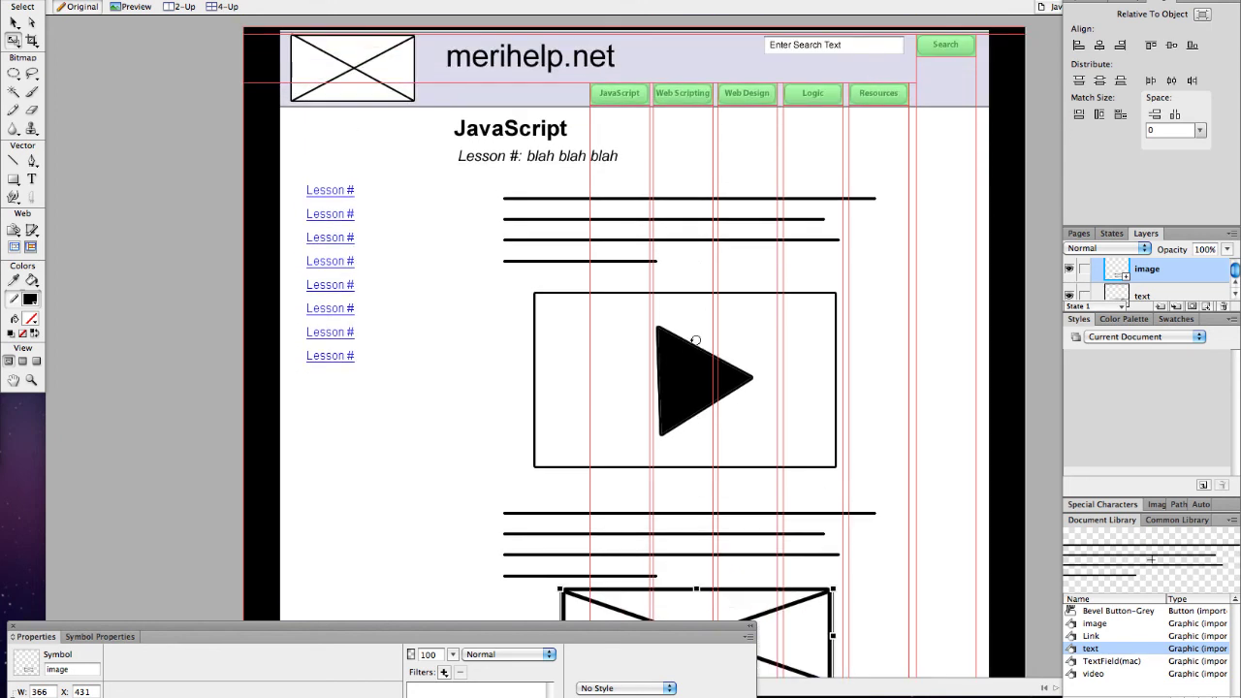
Step: Duplicate the JavaScript page and rename the copy "Web Script"
click(1082, 233)
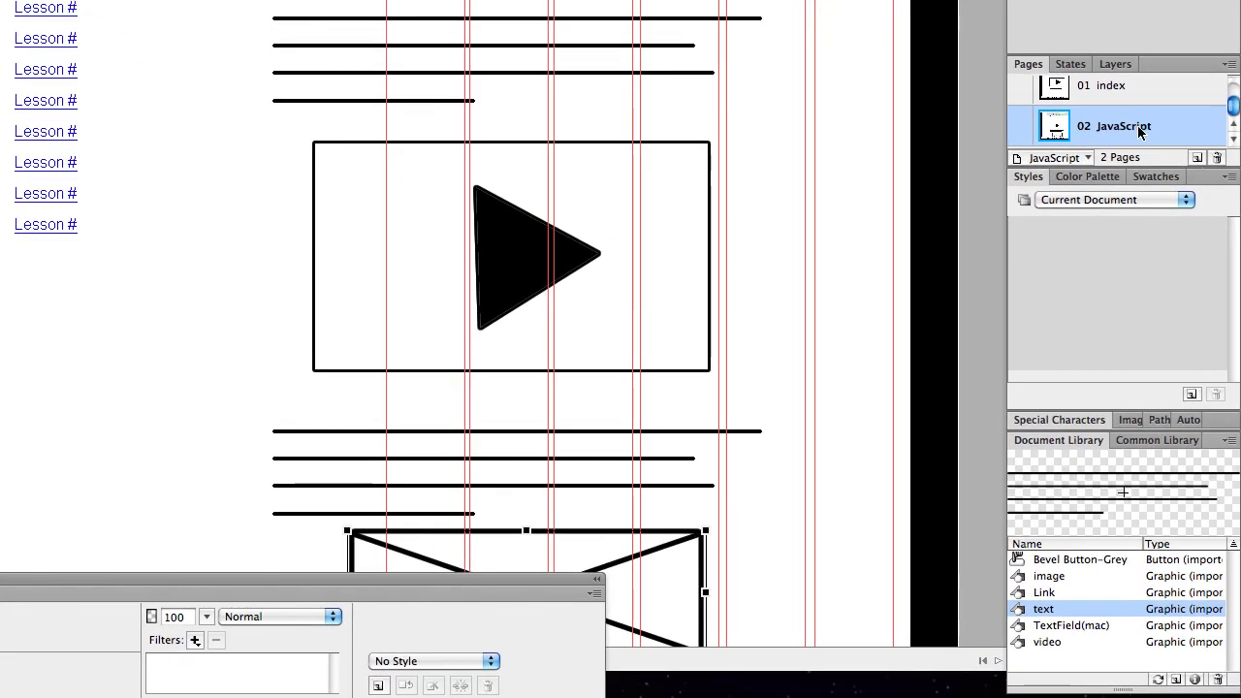
drag(1140, 132, 1196, 158)
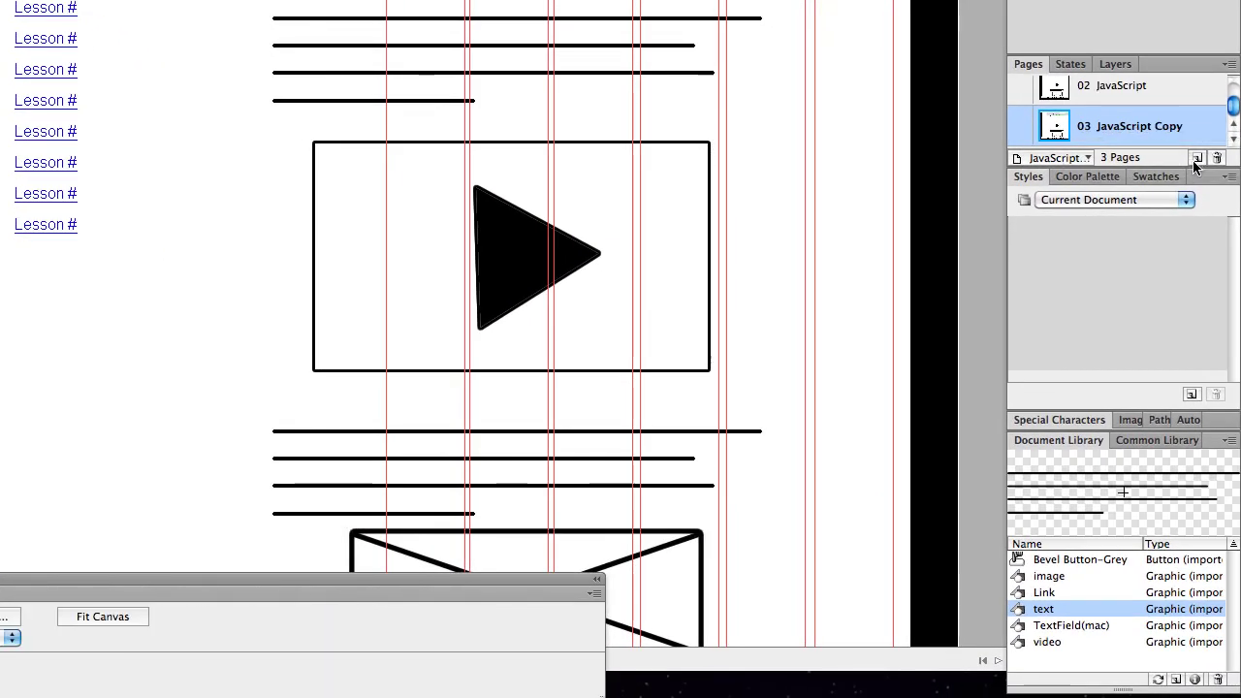
double_click(1130, 127)
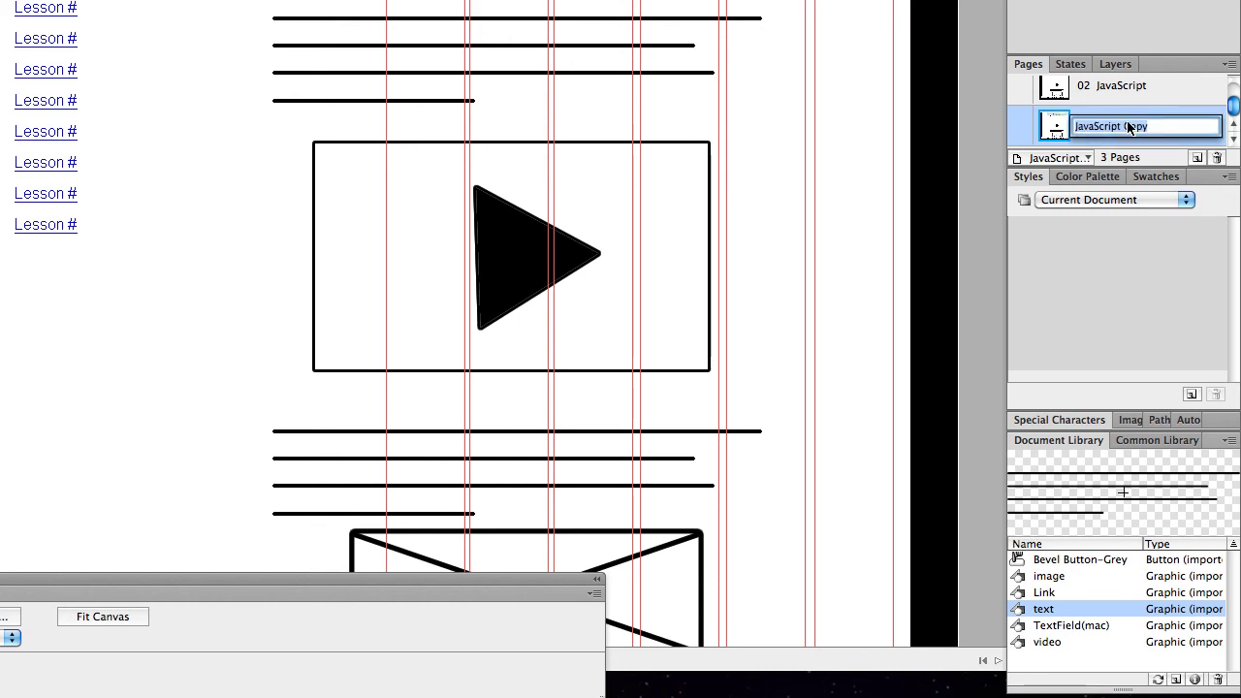
text(Web Sc)
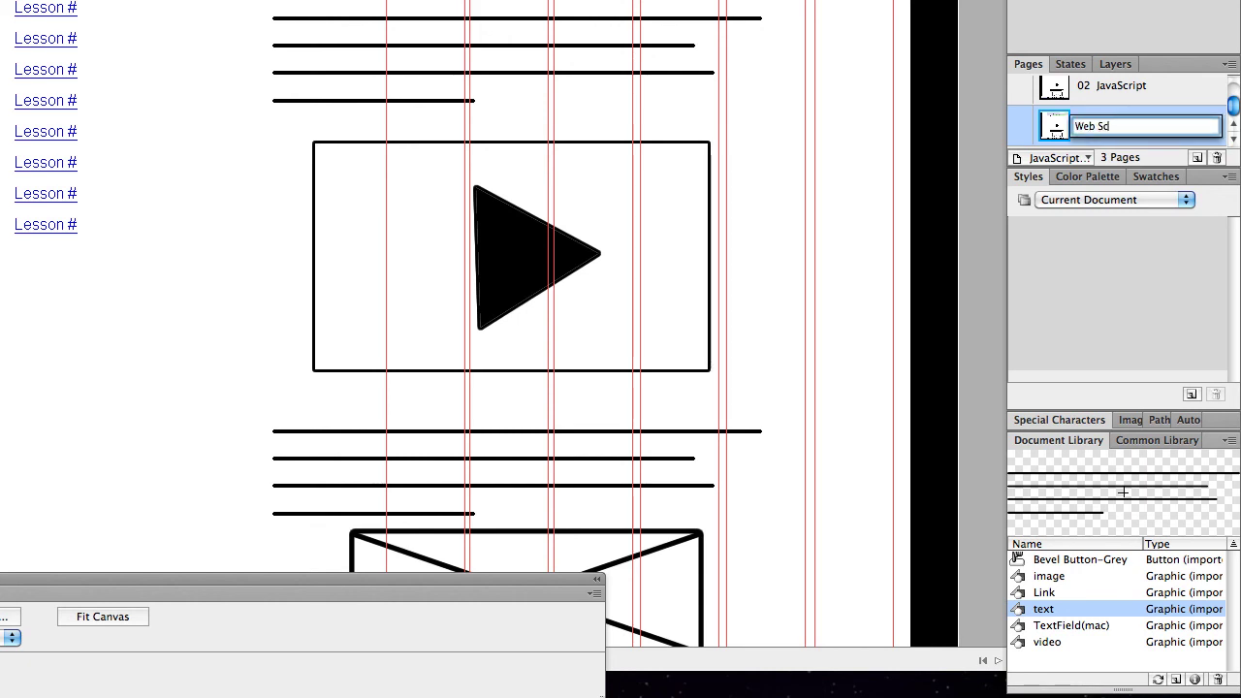
text(ript)
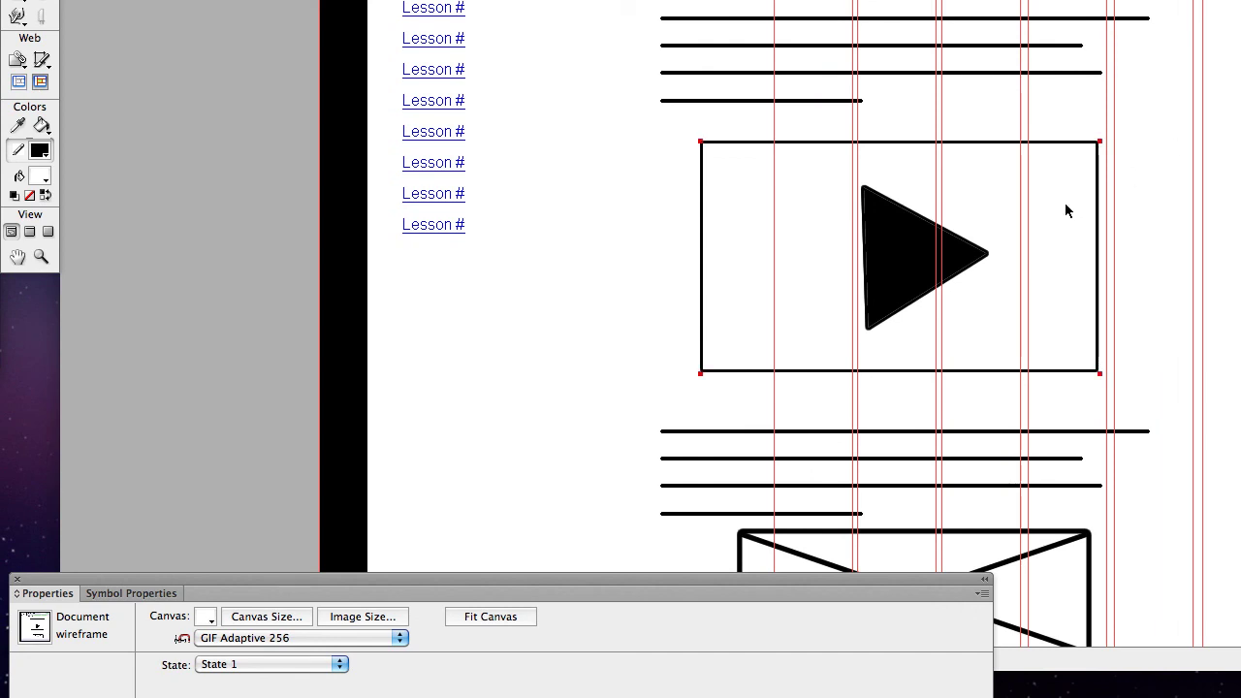
scroll(1065, 210, down, 3)
scroll(1065, 211, up, 3)
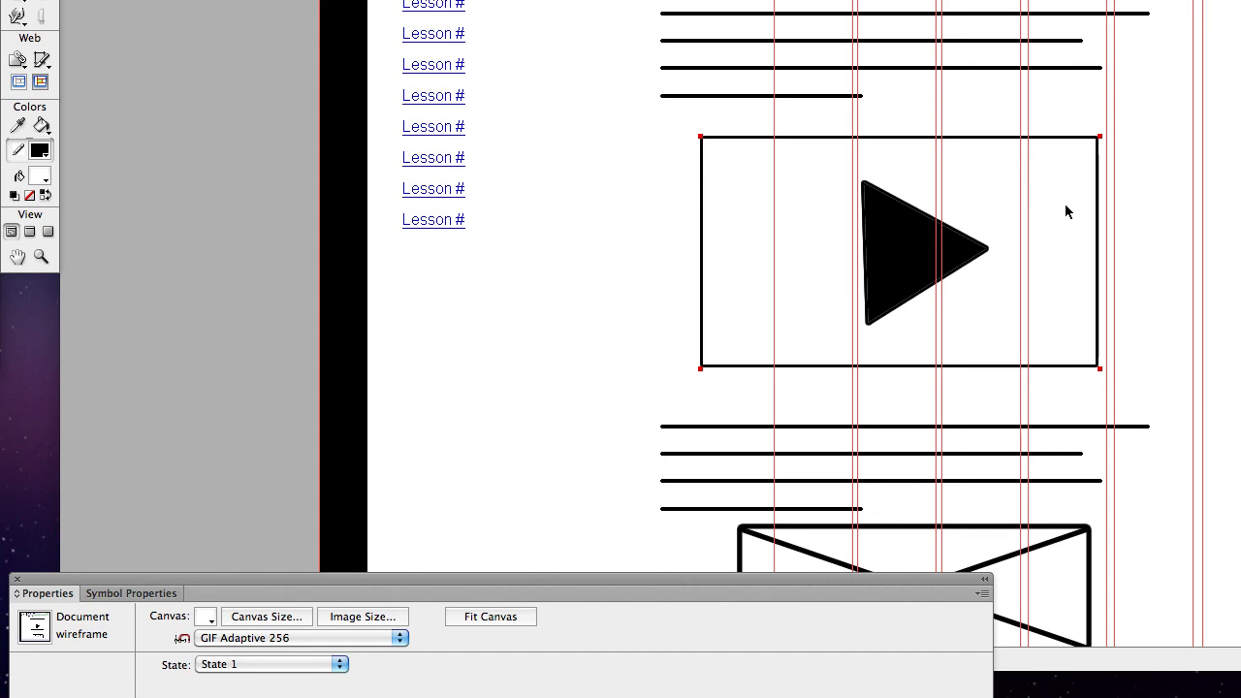
click(1065, 211)
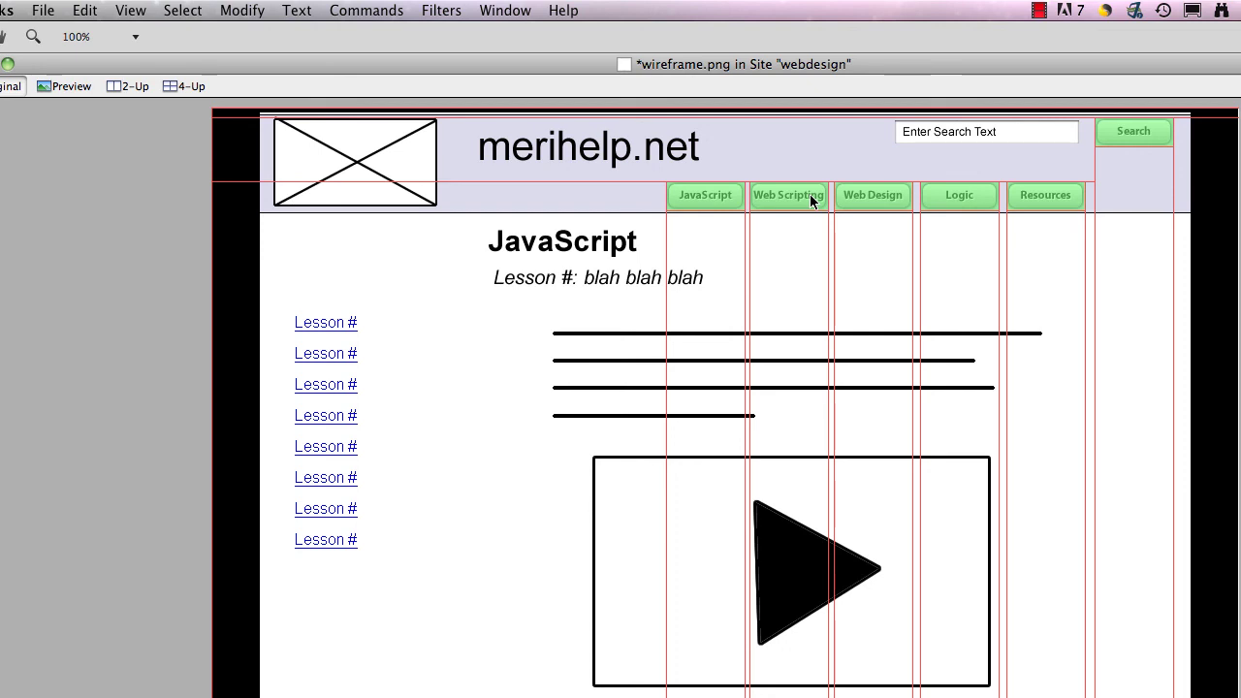
click(1040, 11)
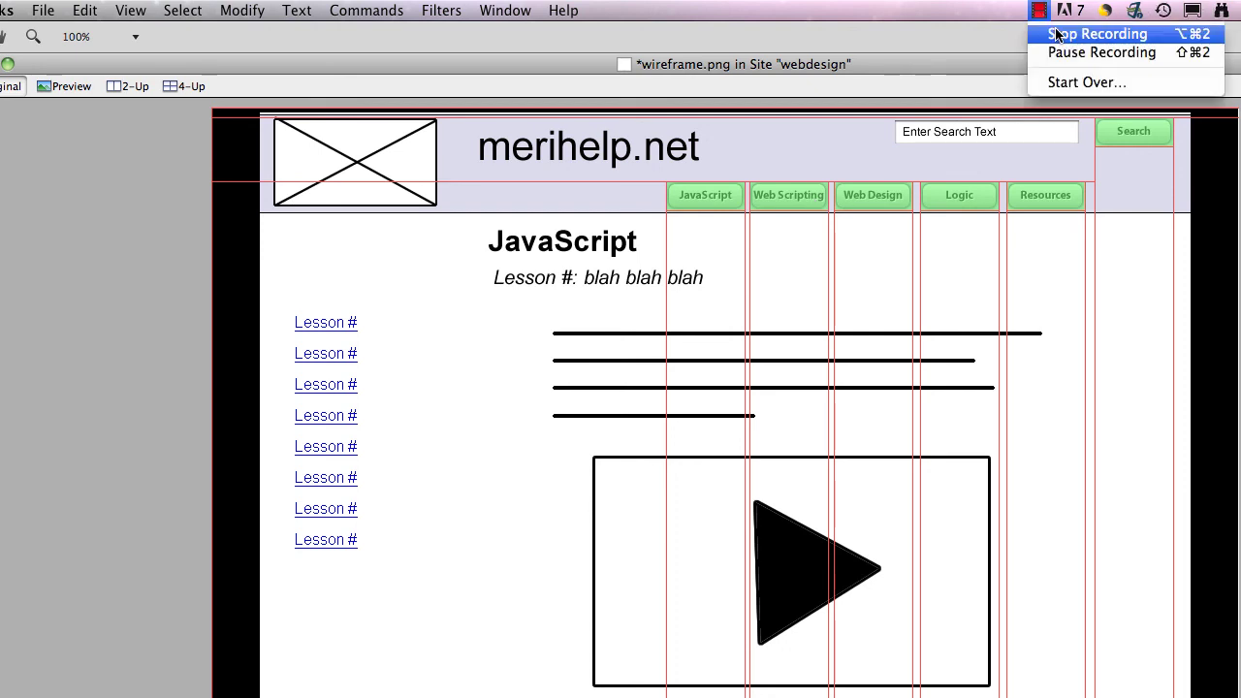
click(1078, 33)
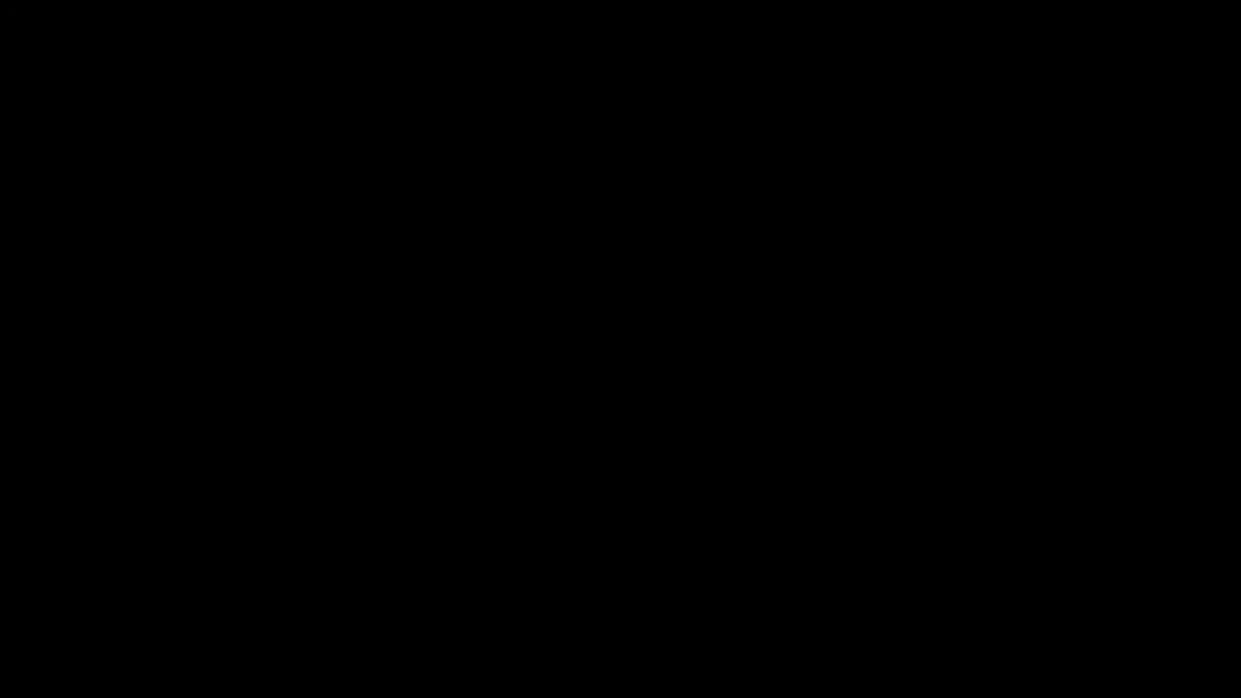